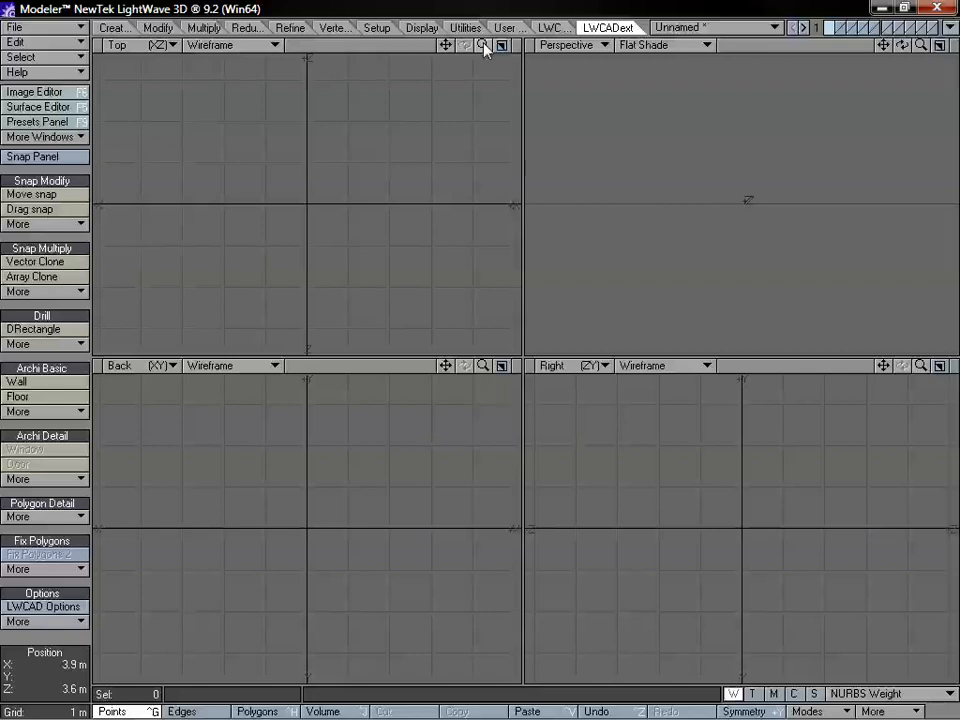
Examine FLOOR PLAN.bmp full size from the Image Editor, with the zoom set to 50%, and close the image viewer and editor.
{"action": "left_click_drag", "start_coordinate": [484, 47], "coordinate": [522, 47]}
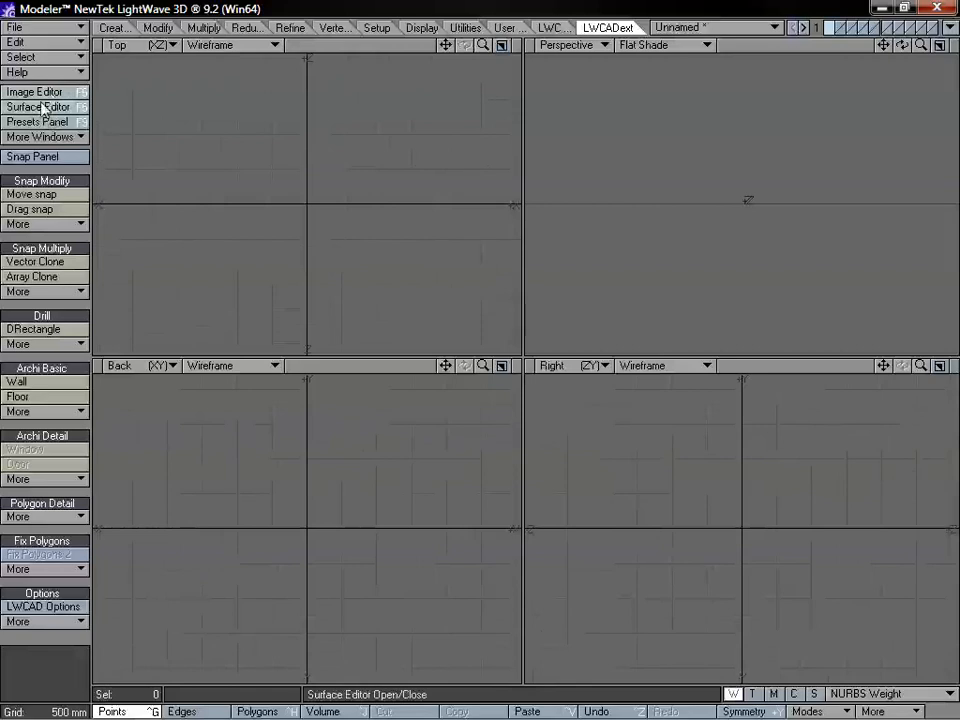
{"action": "key", "text": "d"}
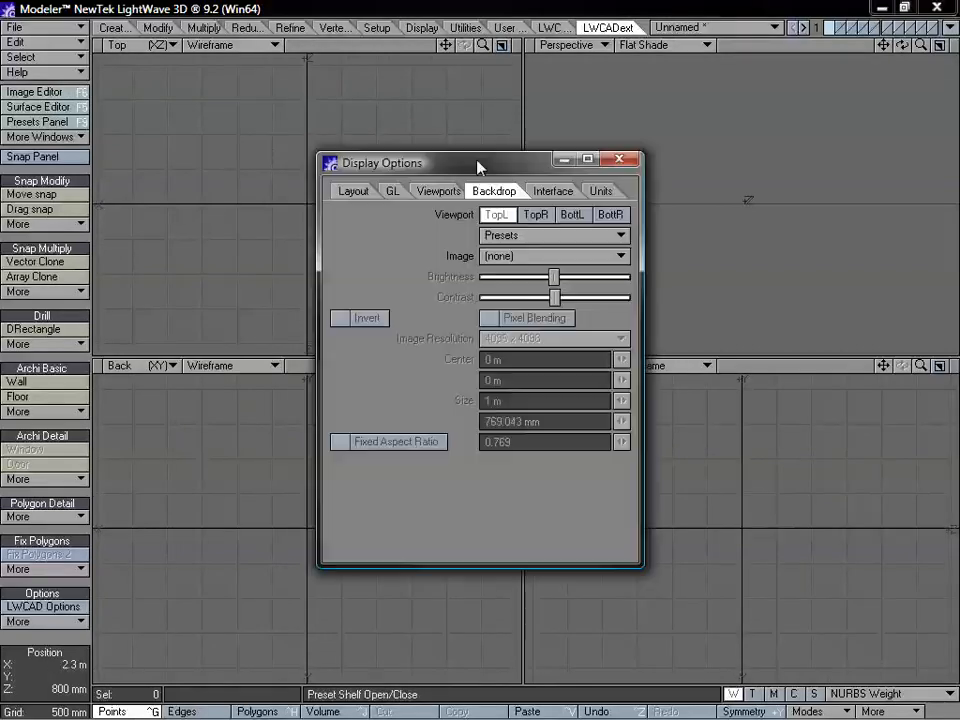
{"action": "left_click_drag", "start_coordinate": [480, 167], "coordinate": [428, 127]}
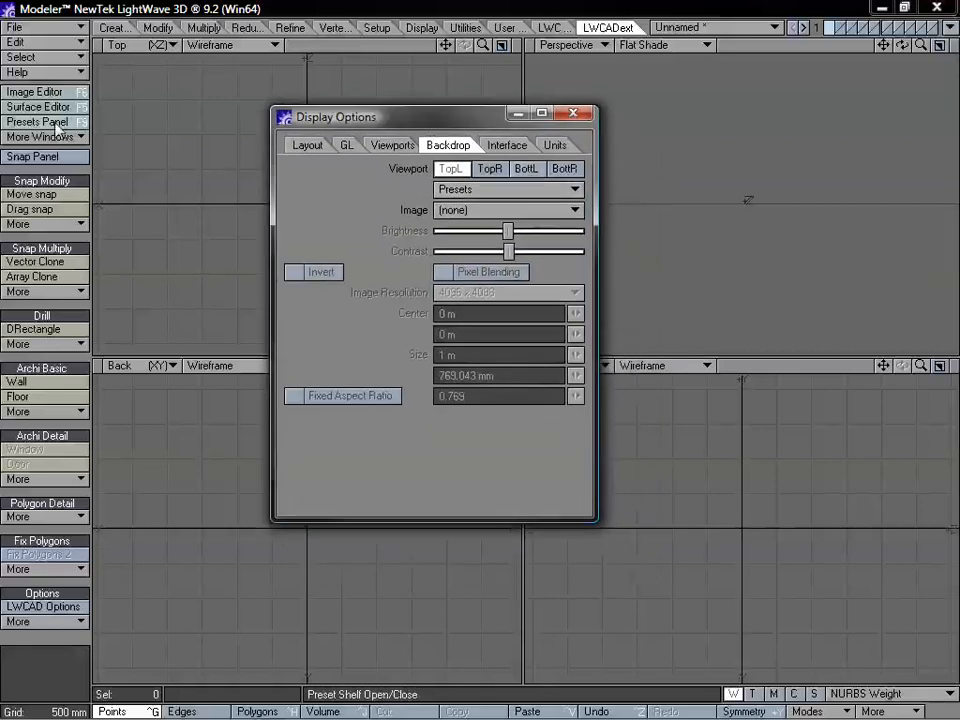
{"action": "left_click", "coordinate": [34, 92]}
{"action": "left_click_drag", "start_coordinate": [485, 118], "coordinate": [411, 114]}
{"action": "double_click", "coordinate": [413, 198]}
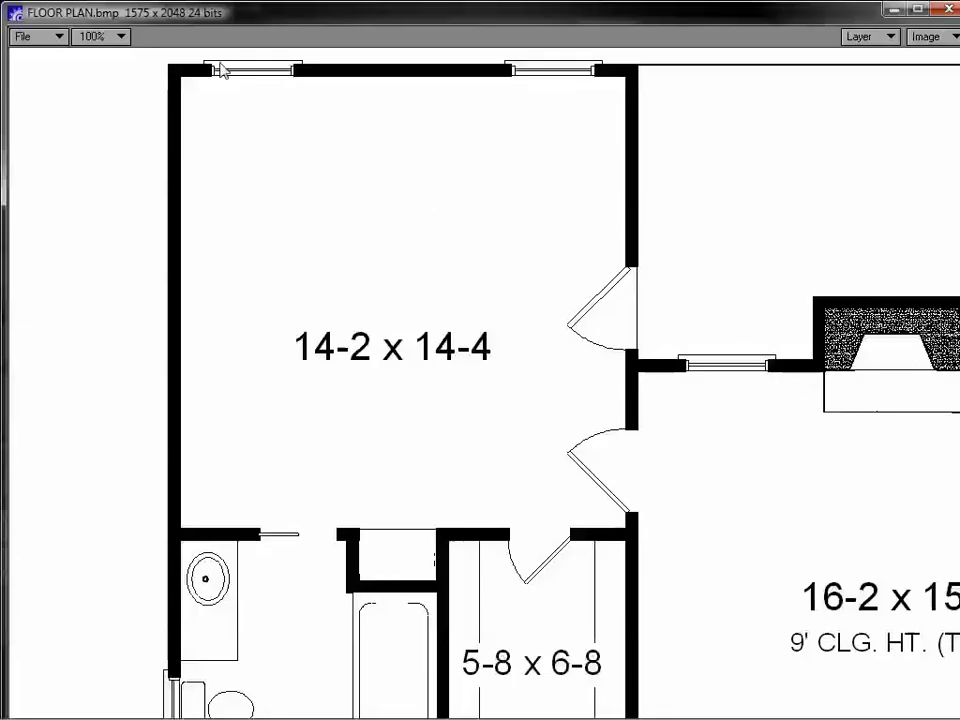
{"action": "left_click", "coordinate": [86, 36]}
{"action": "left_click", "coordinate": [87, 89]}
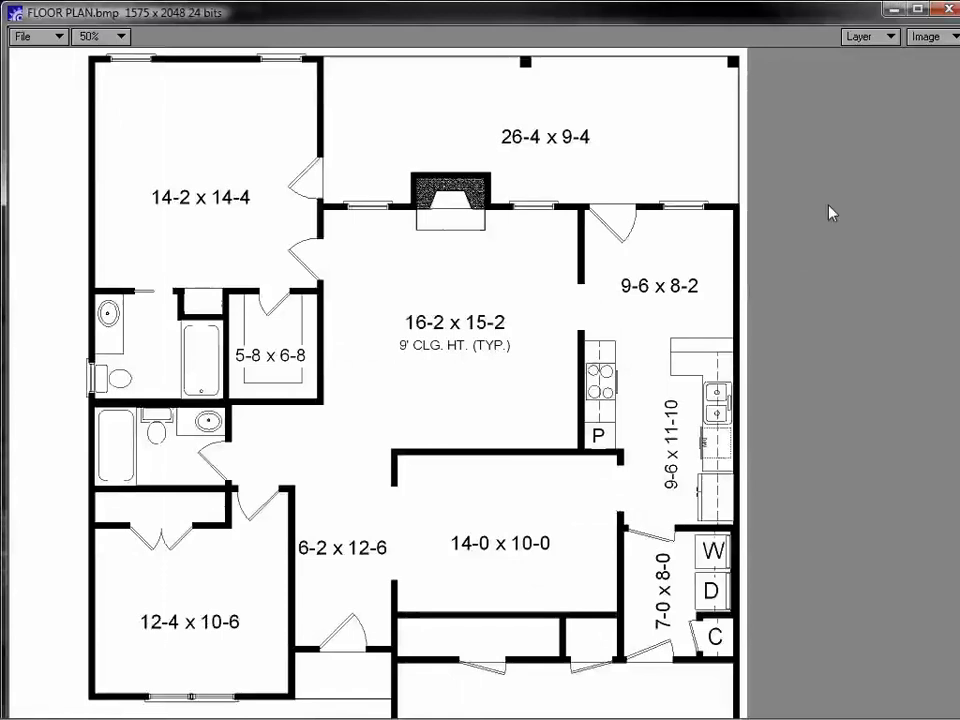
{"action": "left_click", "coordinate": [947, 9]}
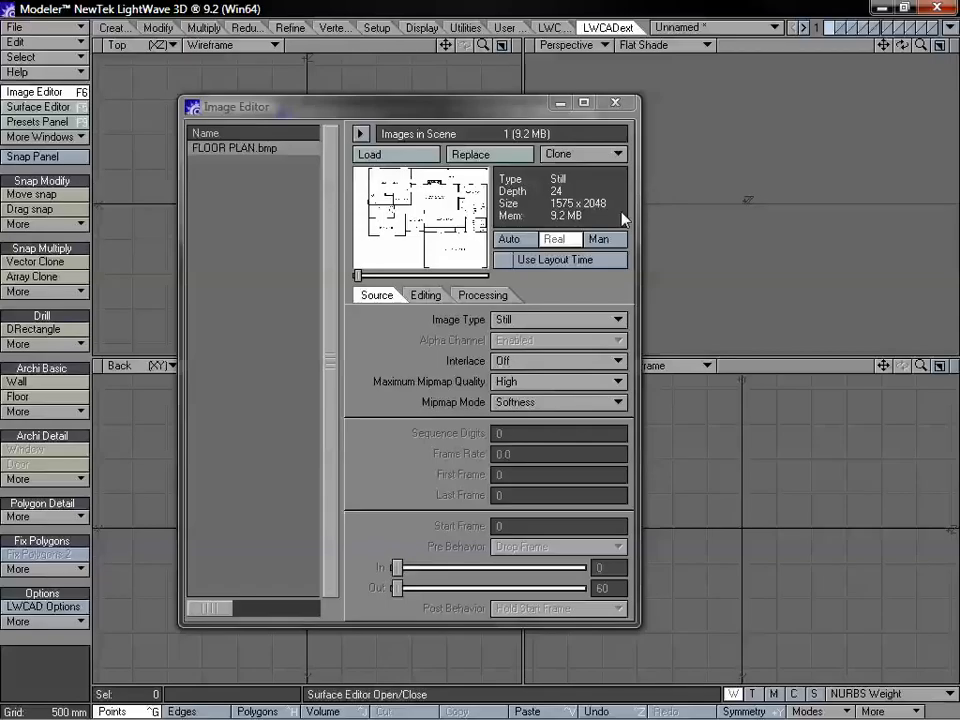
{"action": "left_click", "coordinate": [614, 102]}
Assign FLOOR PLAN.bmp as the Top viewport's backdrop image, with the image resolution at 4096 x 4096.
{"action": "key", "text": "d"}
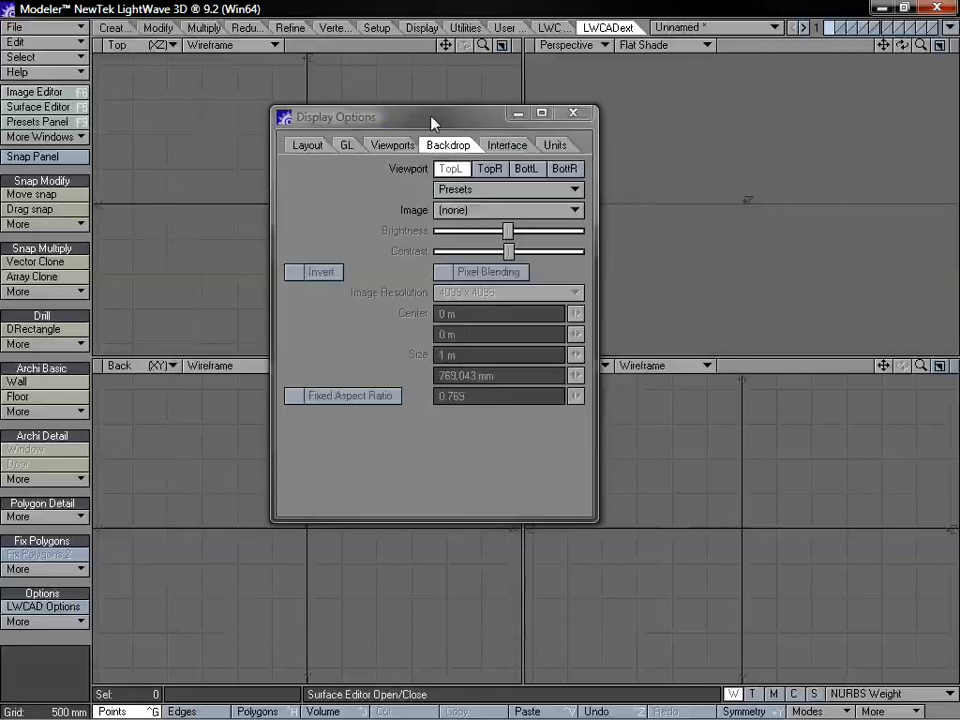
{"action": "left_click_drag", "start_coordinate": [422, 122], "coordinate": [710, 72]}
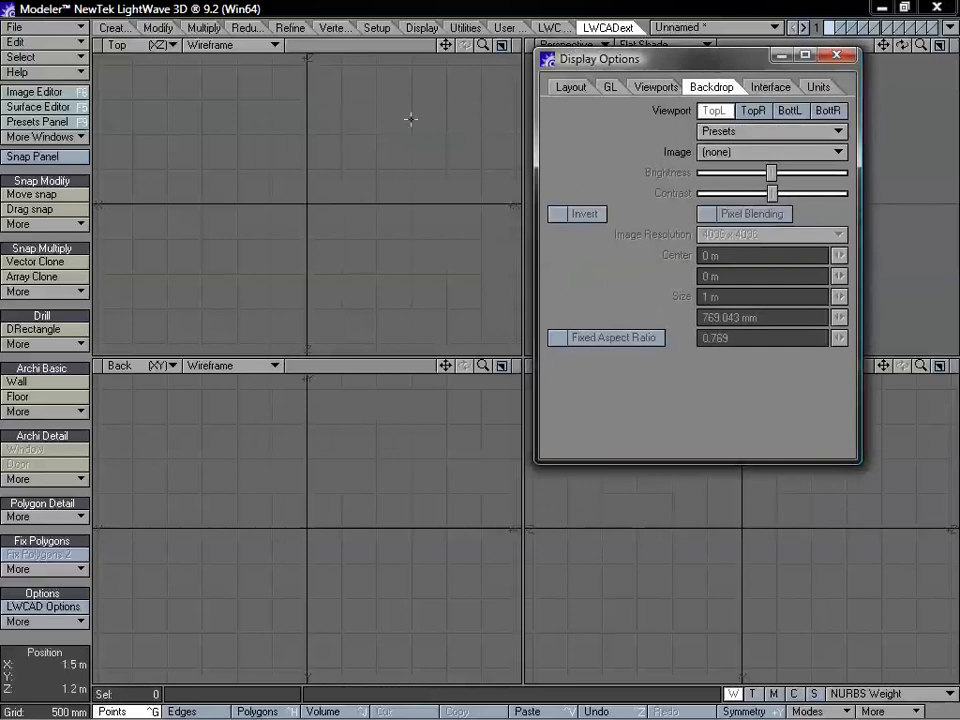
{"action": "left_click", "coordinate": [766, 152]}
{"action": "left_click", "coordinate": [752, 166]}
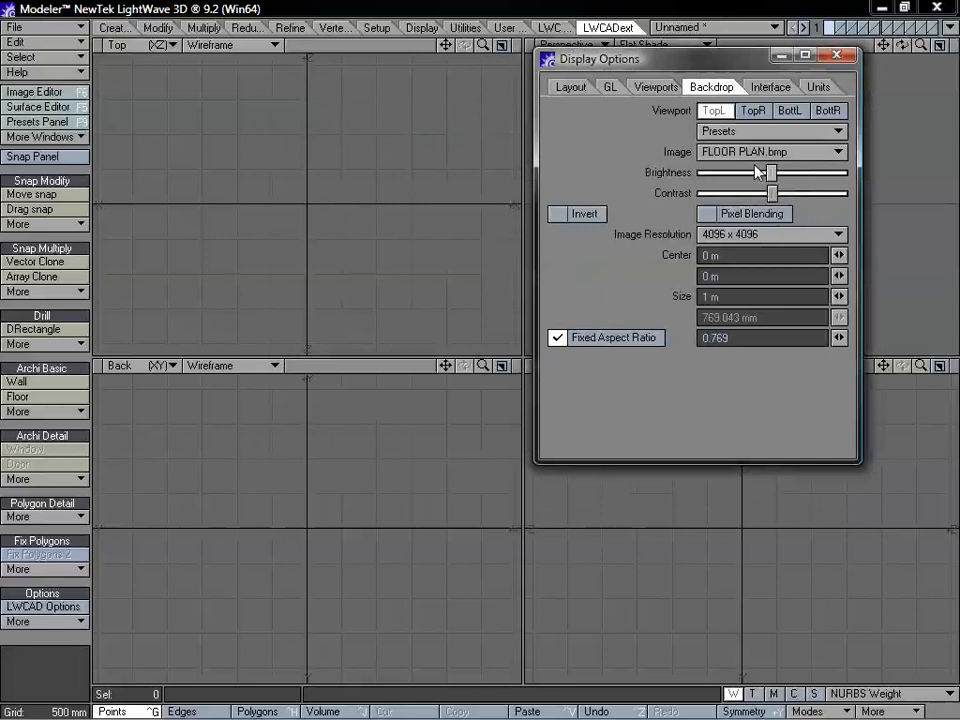
{"action": "left_click", "coordinate": [735, 236]}
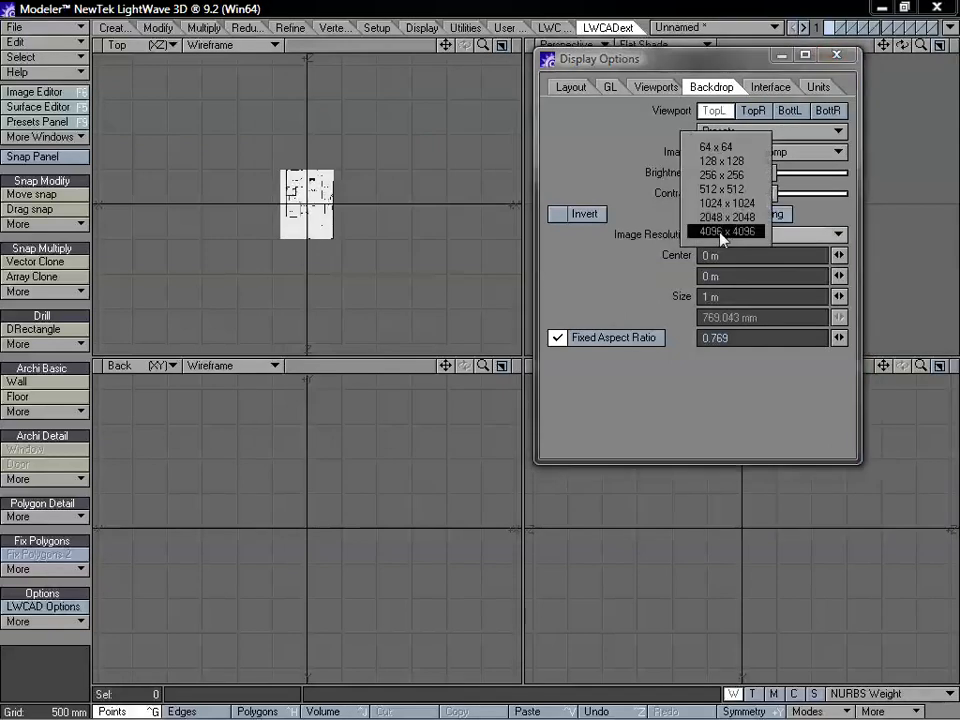
{"action": "left_click", "coordinate": [721, 232]}
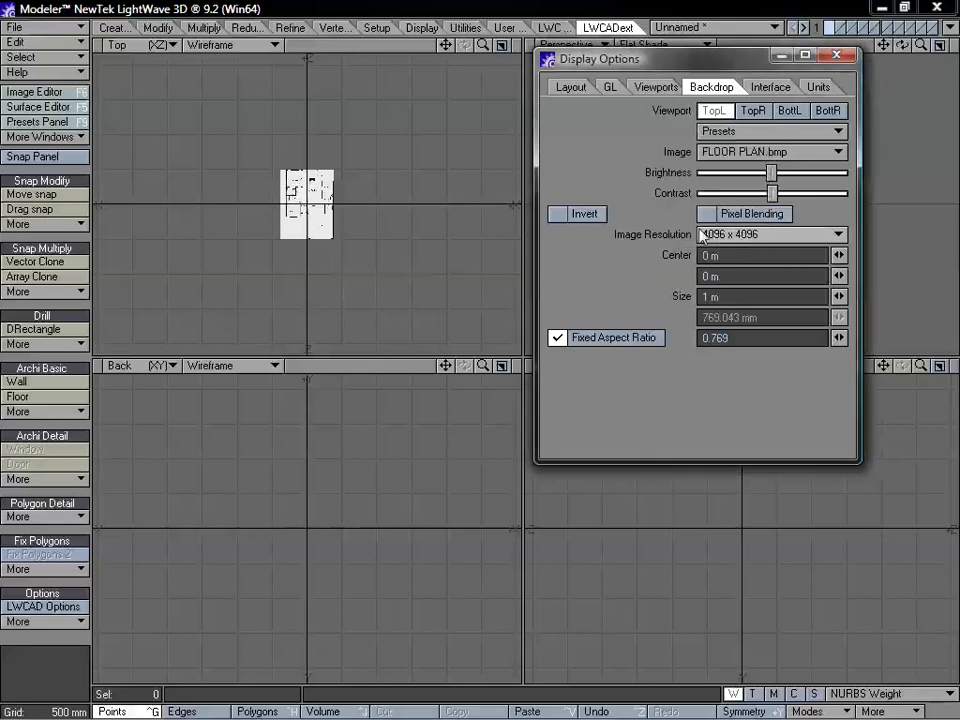
Maximize the Top view and lower the floor plan backdrop's contrast and brightness to their minimum in the display options.
{"action": "scroll", "coordinate": [331, 182], "scroll_direction": "up", "scroll_amount": 5}
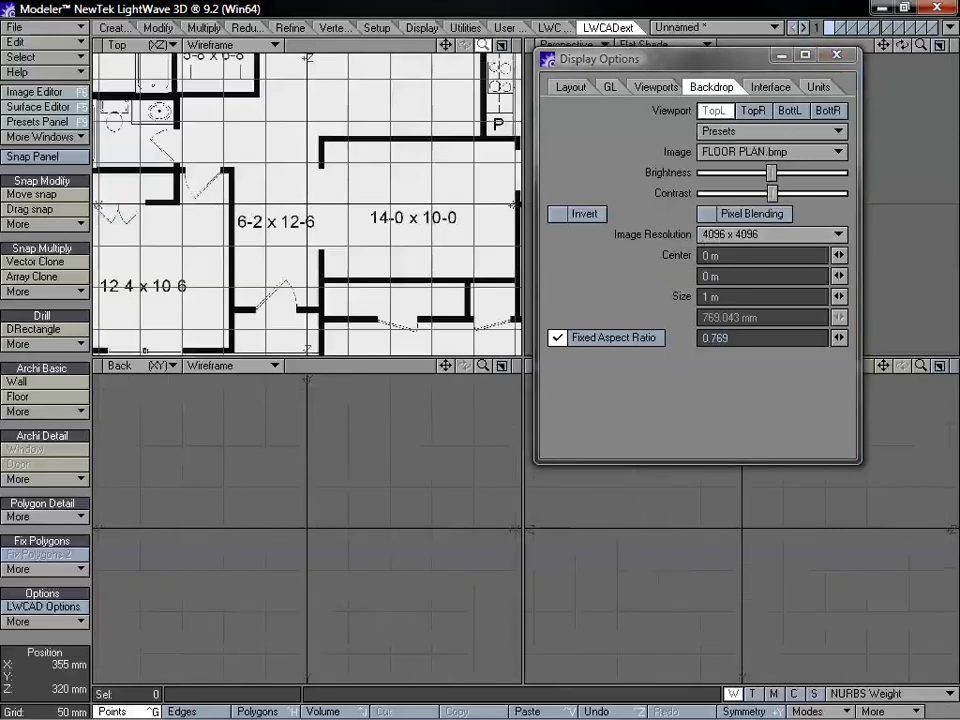
{"action": "scroll", "coordinate": [305, 205], "scroll_direction": "up", "scroll_amount": 2}
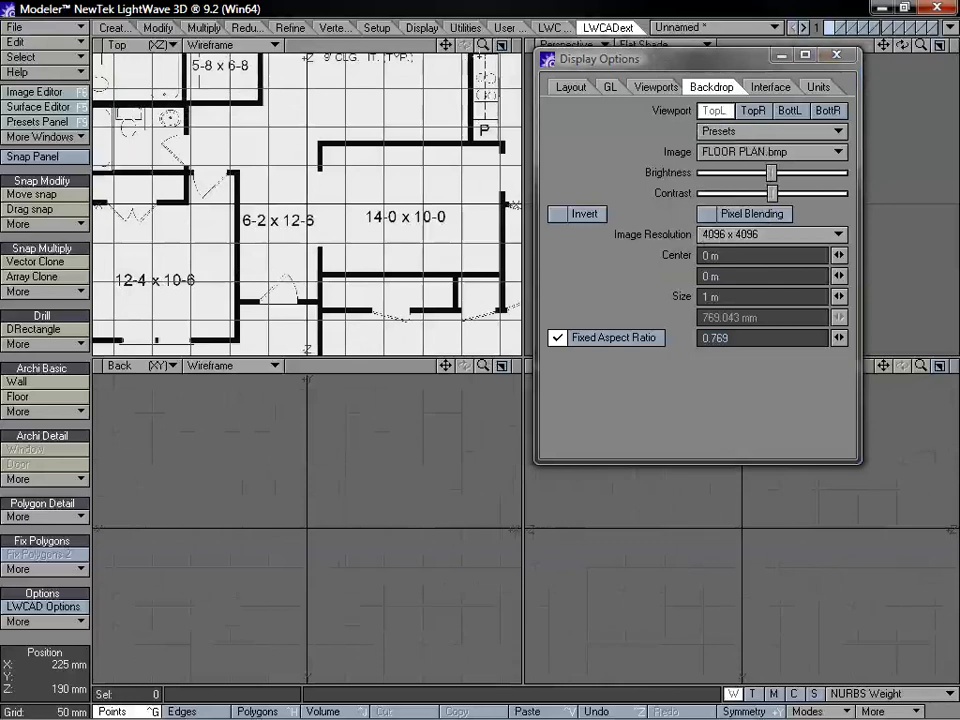
{"action": "left_click_drag", "start_coordinate": [446, 45], "coordinate": [408, 0]}
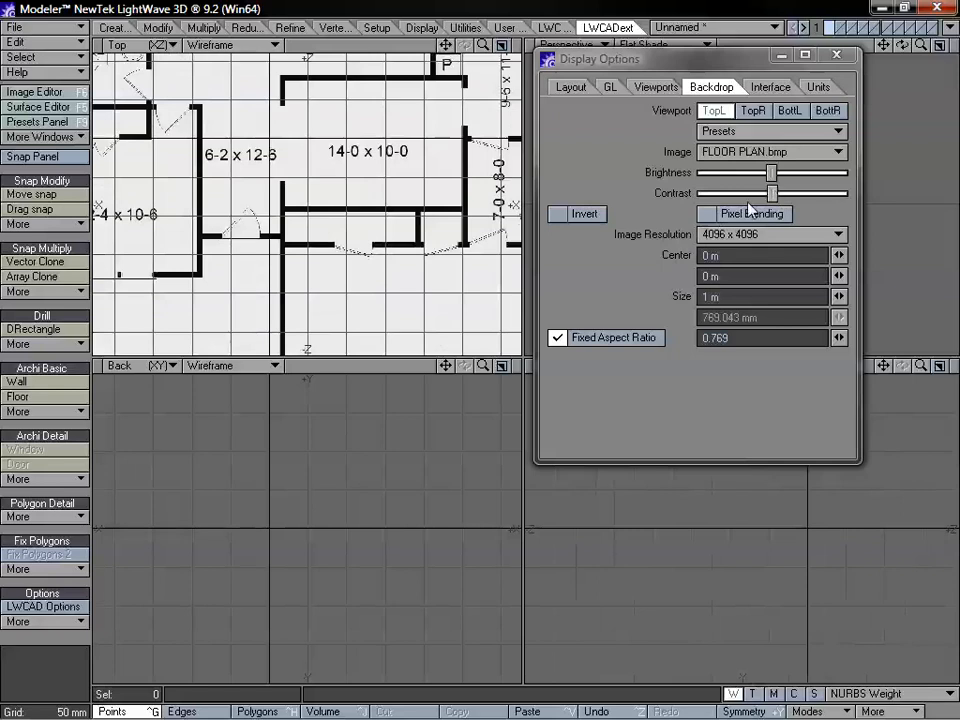
{"action": "left_click_drag", "start_coordinate": [446, 45], "coordinate": [443, 101]}
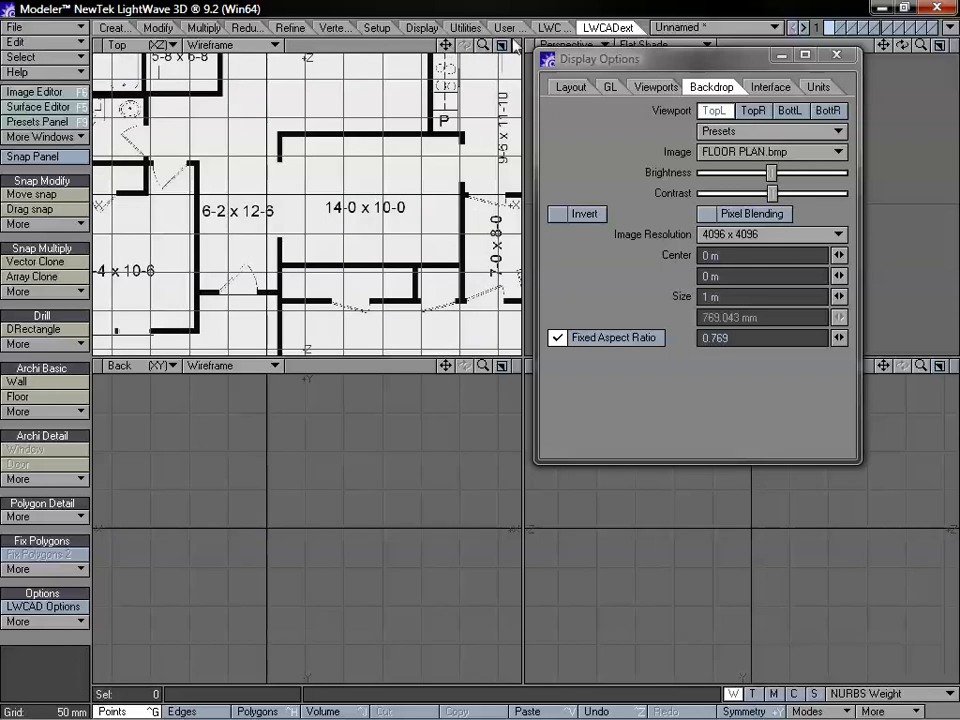
{"action": "left_click", "coordinate": [501, 45]}
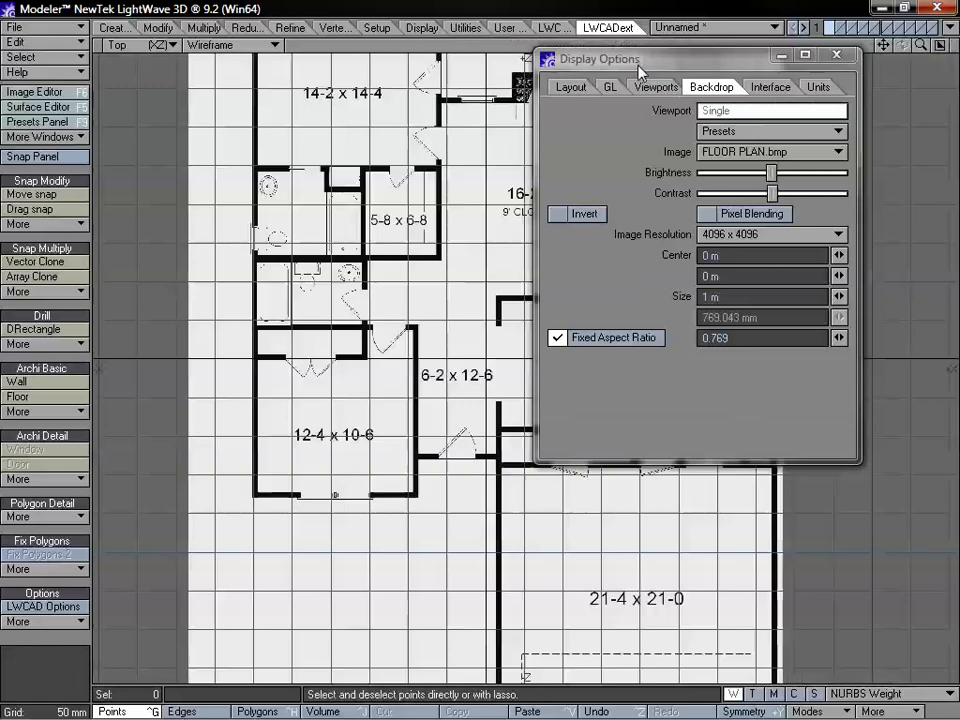
{"action": "left_click_drag", "start_coordinate": [640, 60], "coordinate": [797, 37]}
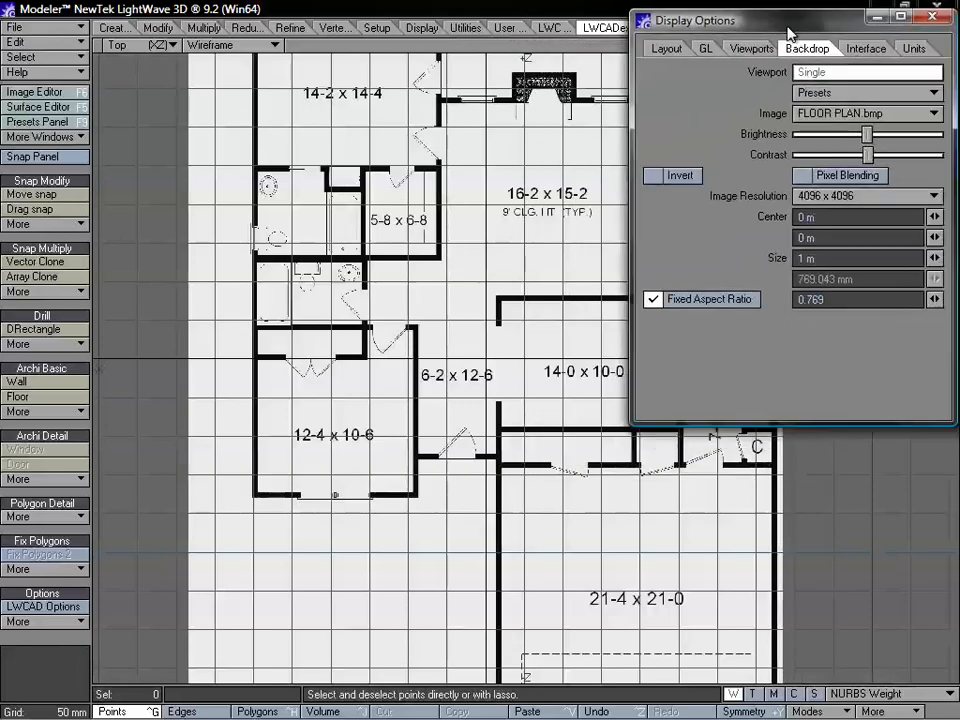
{"action": "left_click_drag", "start_coordinate": [868, 155], "coordinate": [773, 155]}
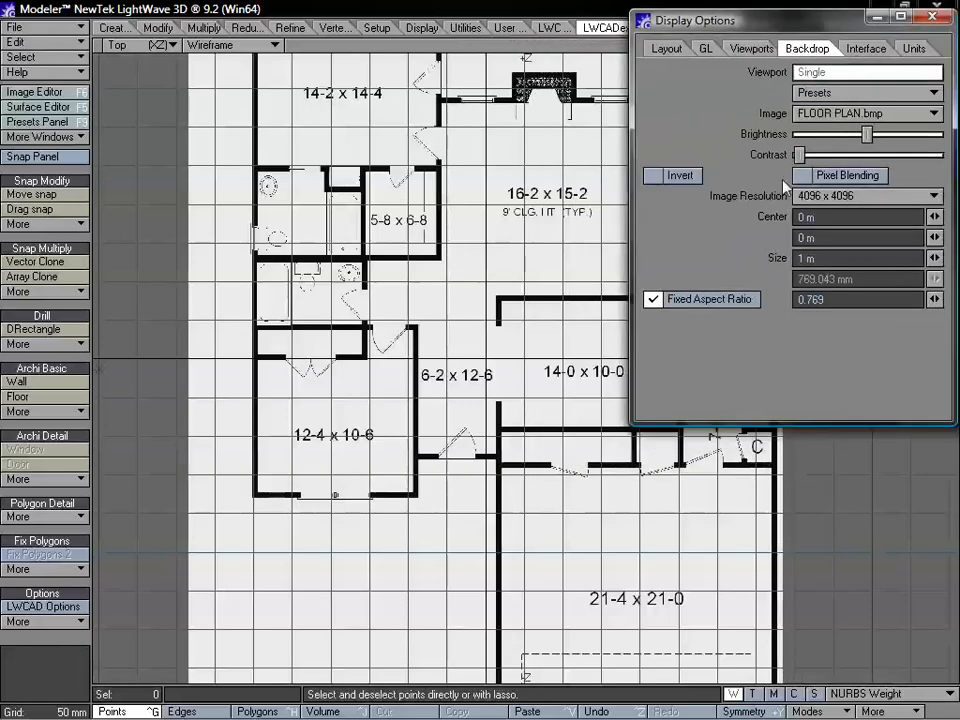
{"action": "left_click_drag", "start_coordinate": [866, 134], "coordinate": [752, 138]}
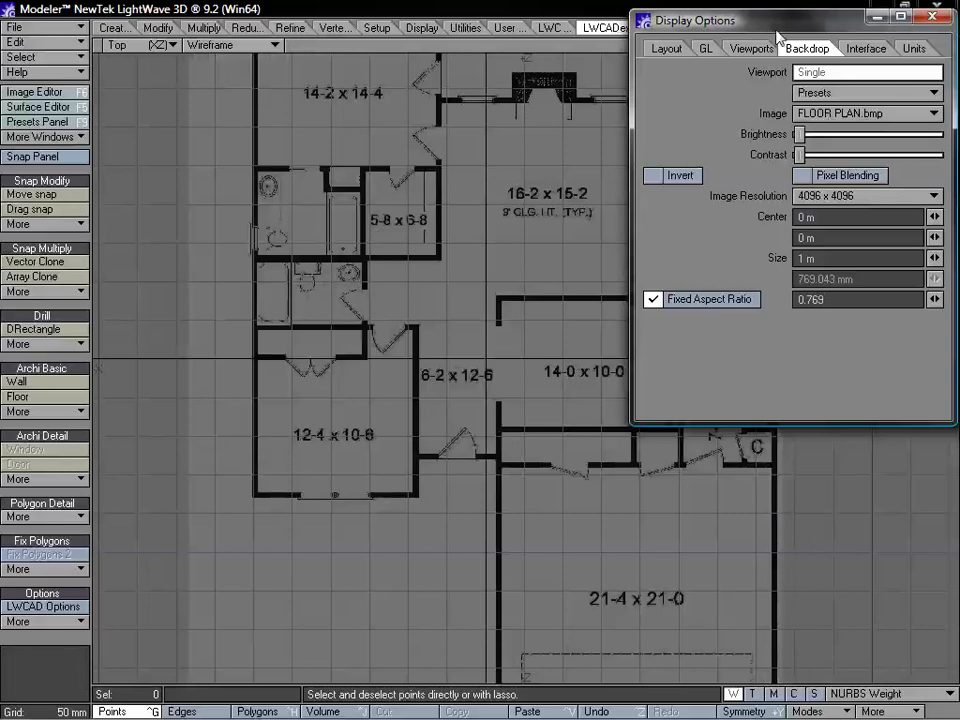
{"action": "left_click_drag", "start_coordinate": [773, 25], "coordinate": [681, 47]}
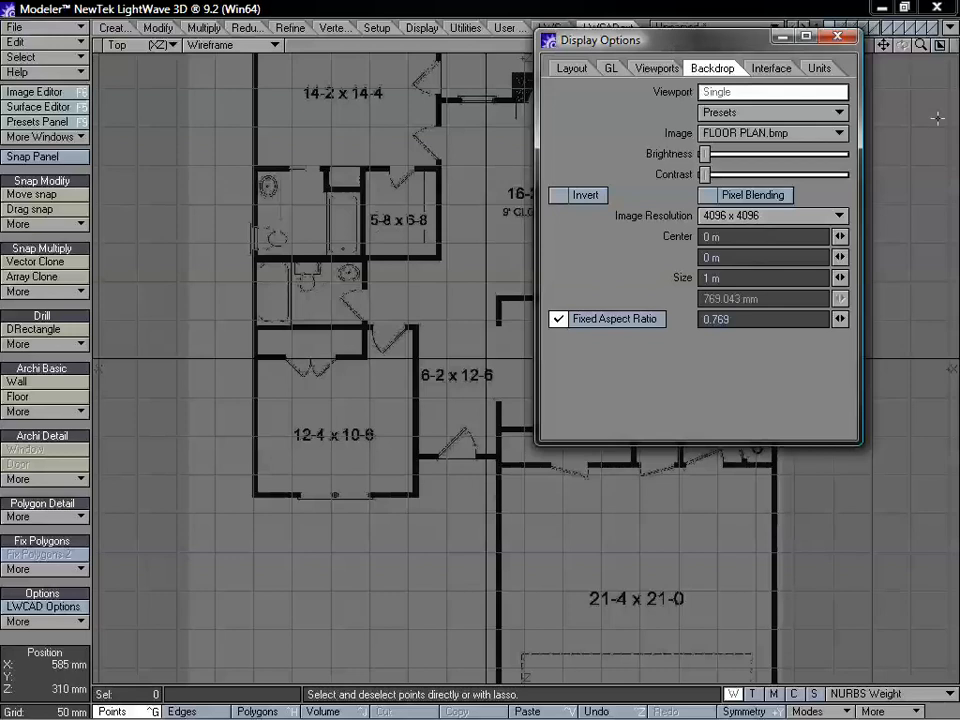
{"action": "left_click", "coordinate": [838, 36]}
Try darkening FLOOR PLAN.bmp in the Image Editor with a brightness of -0.33, and bring the brightness back to 0.01.
{"action": "left_click_drag", "start_coordinate": [920, 44], "coordinate": [880, 50]}
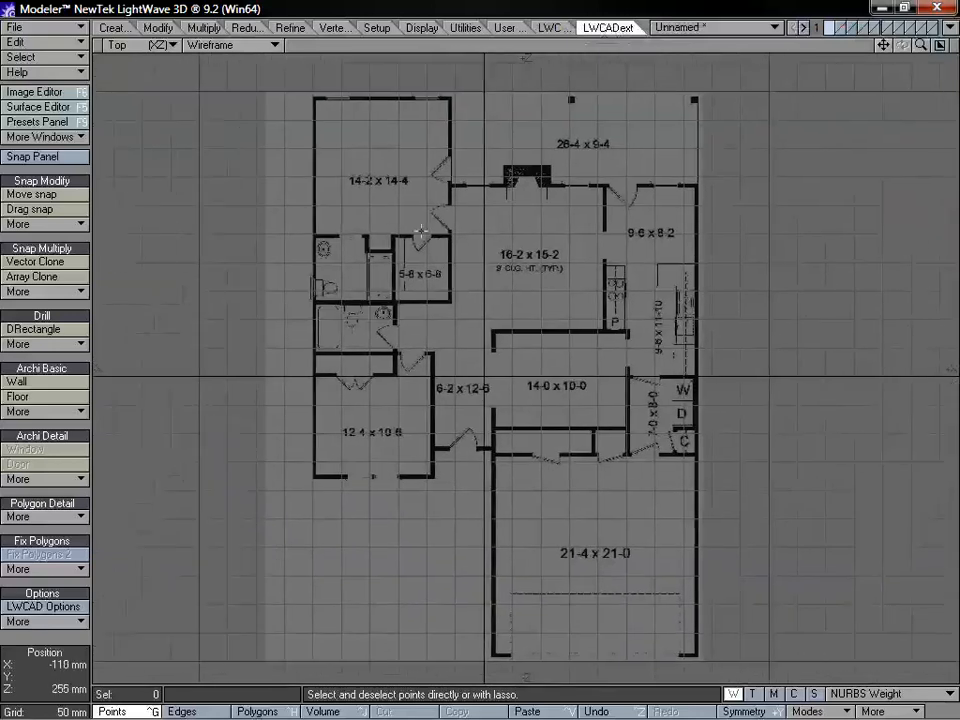
{"action": "left_click", "coordinate": [47, 96]}
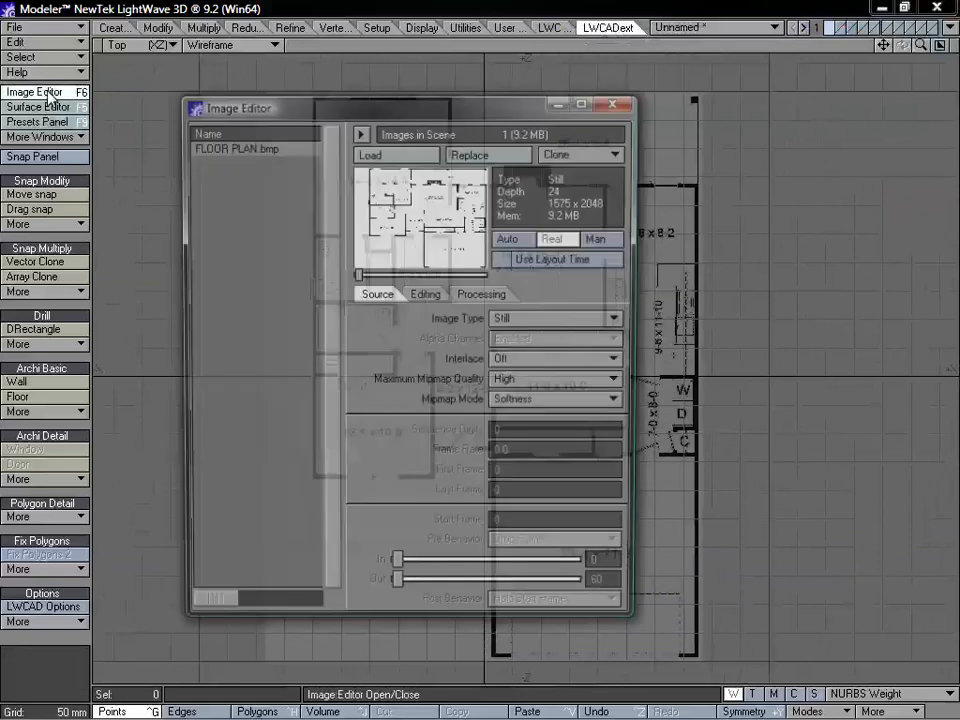
{"action": "left_click_drag", "start_coordinate": [414, 100], "coordinate": [288, 80]}
{"action": "left_click", "coordinate": [340, 253]}
{"action": "left_click", "coordinate": [340, 289]}
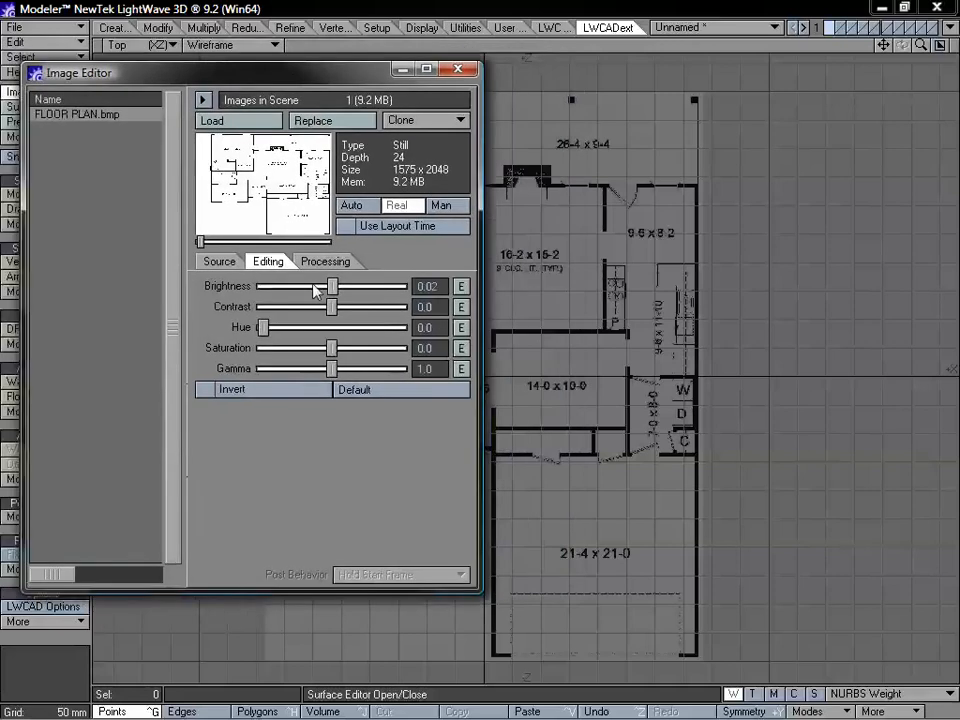
{"action": "left_click_drag", "start_coordinate": [312, 290], "coordinate": [310, 289]}
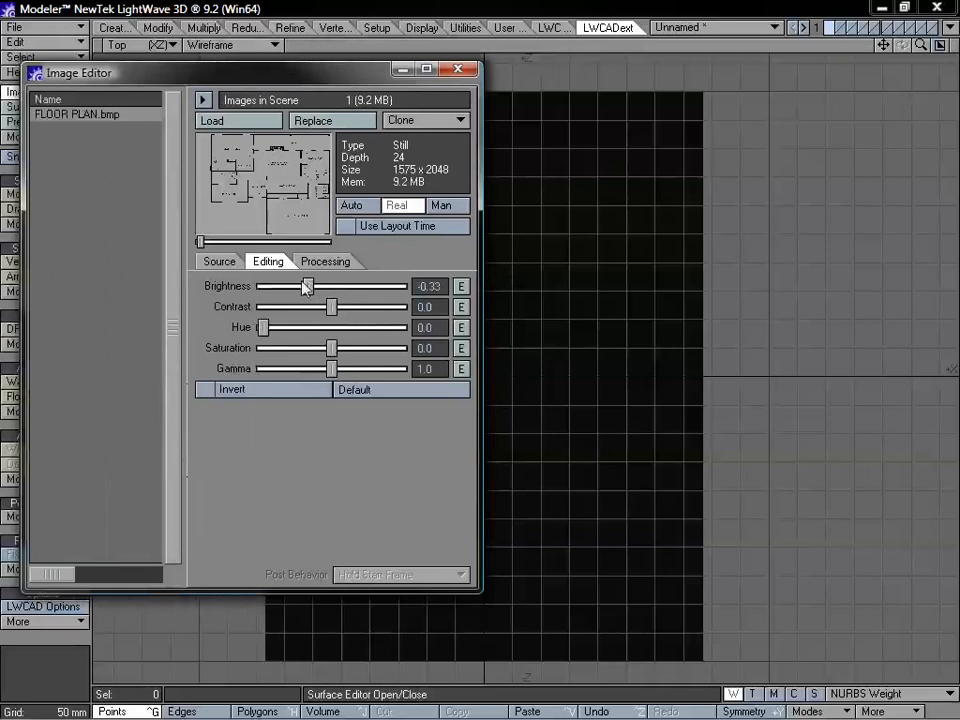
{"action": "left_click_drag", "start_coordinate": [308, 287], "coordinate": [321, 289]}
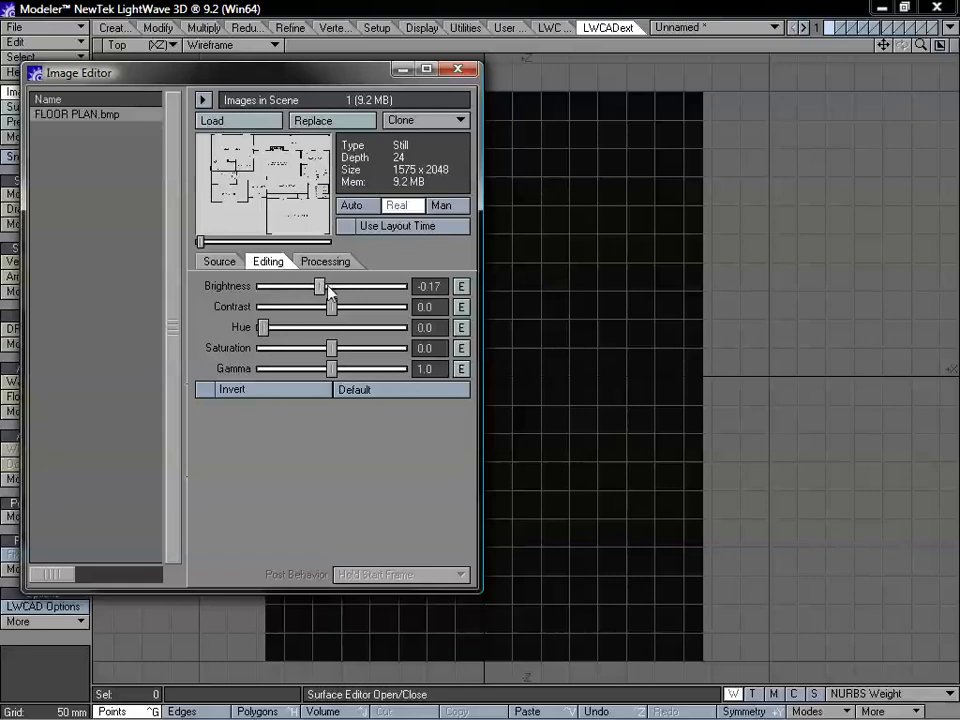
{"action": "left_click", "coordinate": [333, 288]}
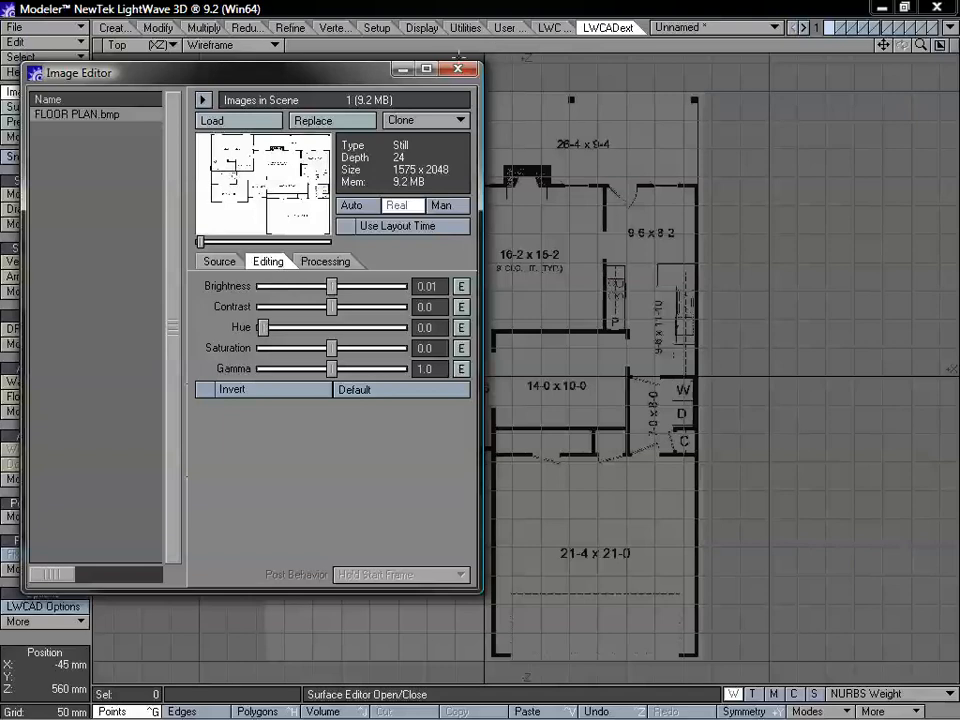
{"action": "left_click", "coordinate": [458, 70]}
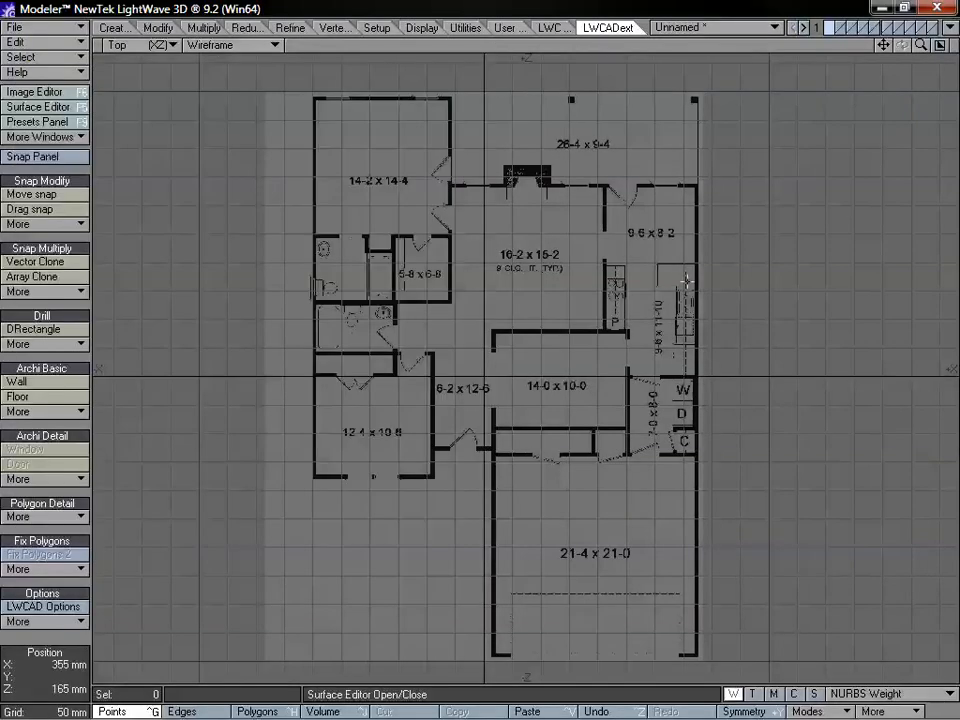
Set the display unit system to English with feet as the default unit.
{"action": "left_click_drag", "start_coordinate": [921, 45], "coordinate": [959, 45]}
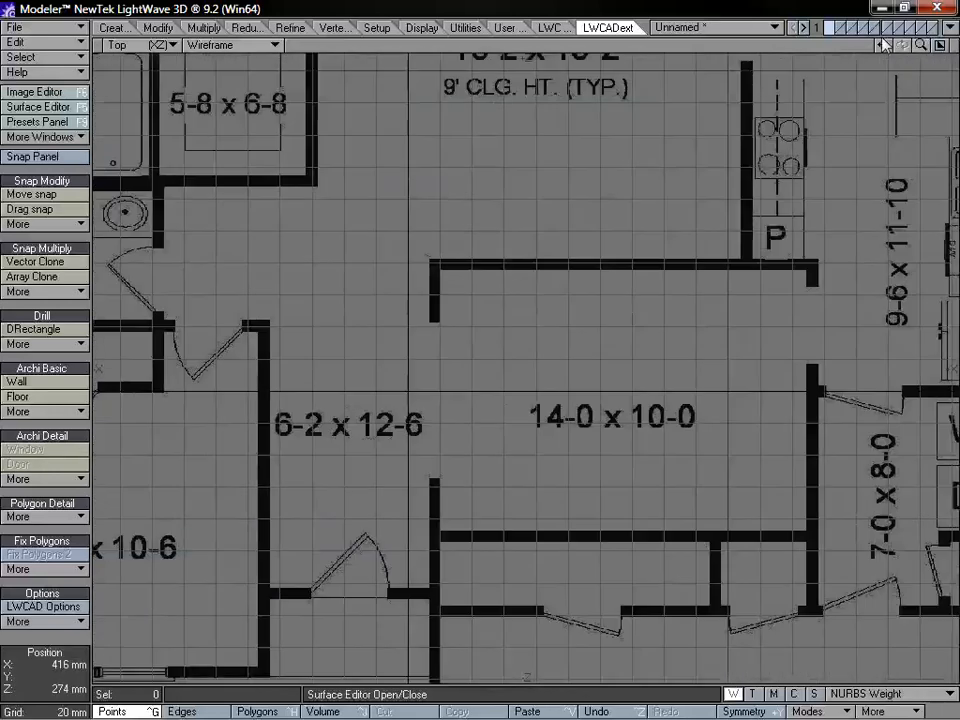
{"action": "left_click_drag", "start_coordinate": [883, 45], "coordinate": [746, 32]}
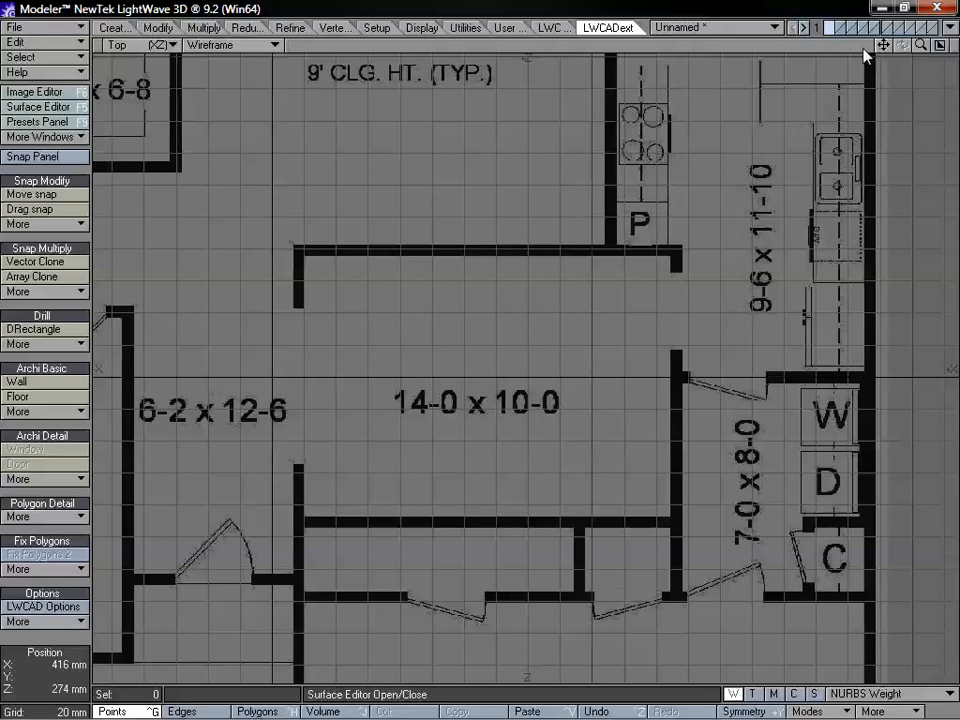
{"action": "mouse_move", "coordinate": [921, 45]}
{"action": "left_mouse_down"}
{"action": "mouse_move", "coordinate": [815, 45]}
{"action": "mouse_move", "coordinate": [913, 46]}
{"action": "left_mouse_up"}
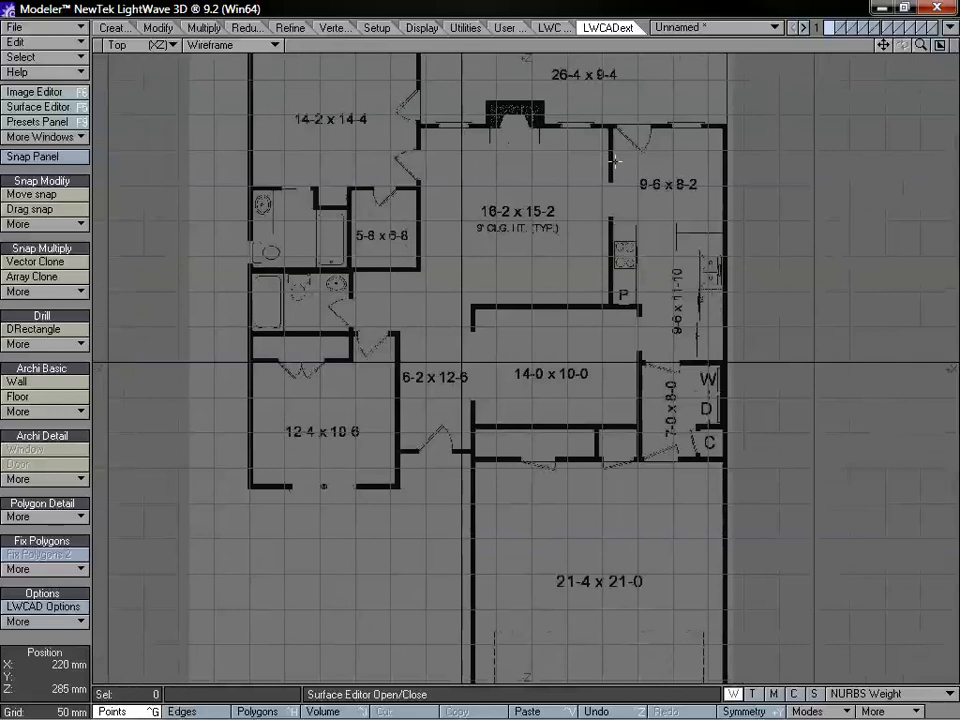
{"action": "key", "text": "d"}
{"action": "left_click", "coordinate": [600, 190]}
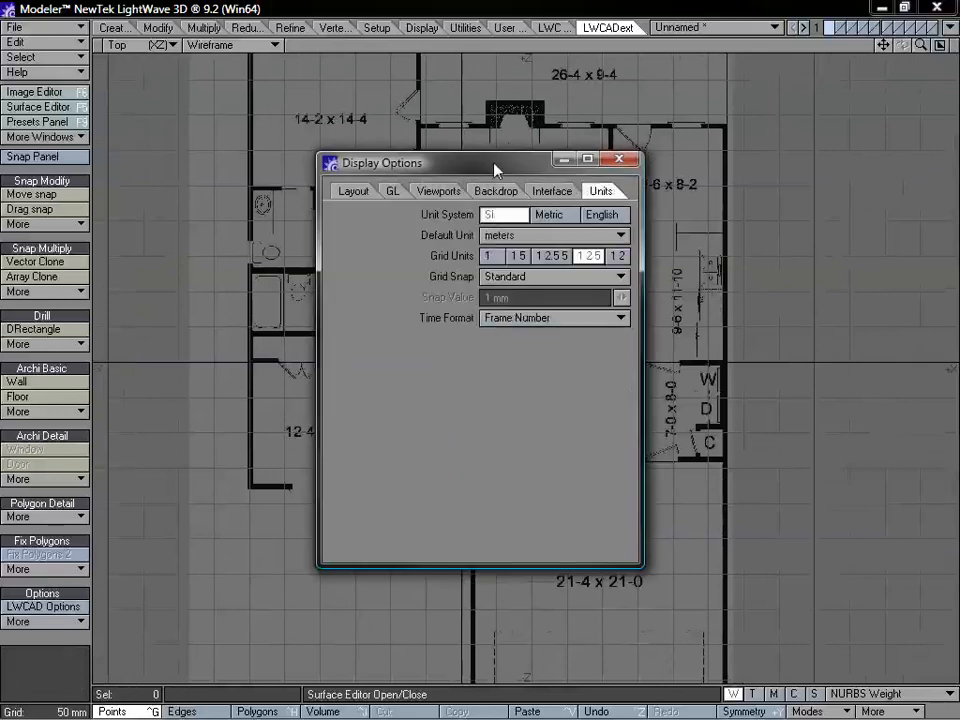
{"action": "left_click_drag", "start_coordinate": [494, 170], "coordinate": [303, 142]}
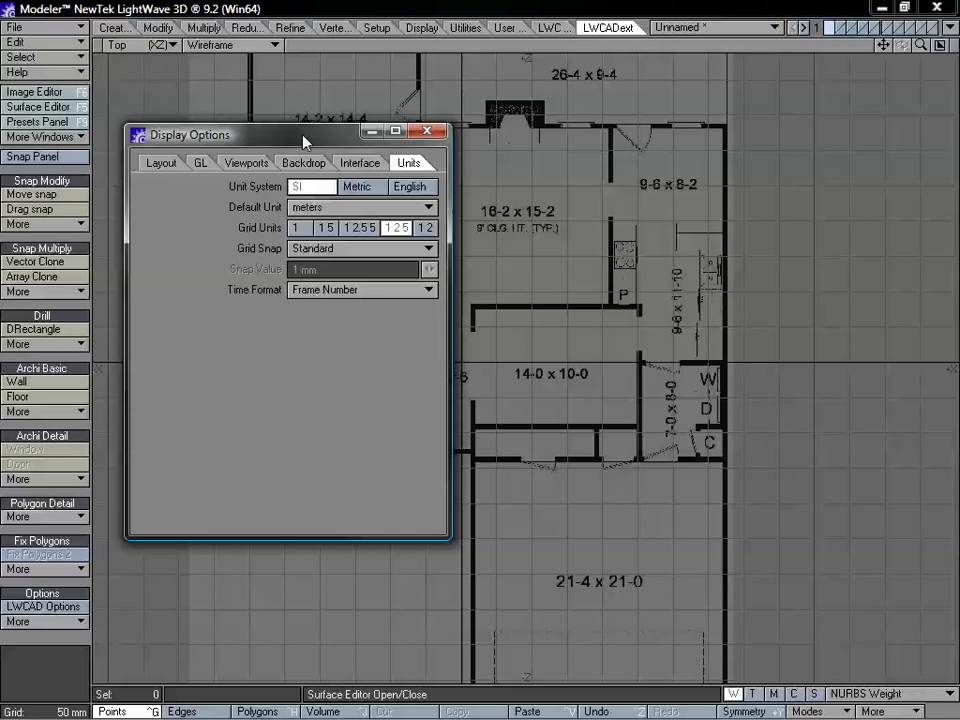
{"action": "left_click", "coordinate": [424, 192]}
{"action": "key", "text": "d"}
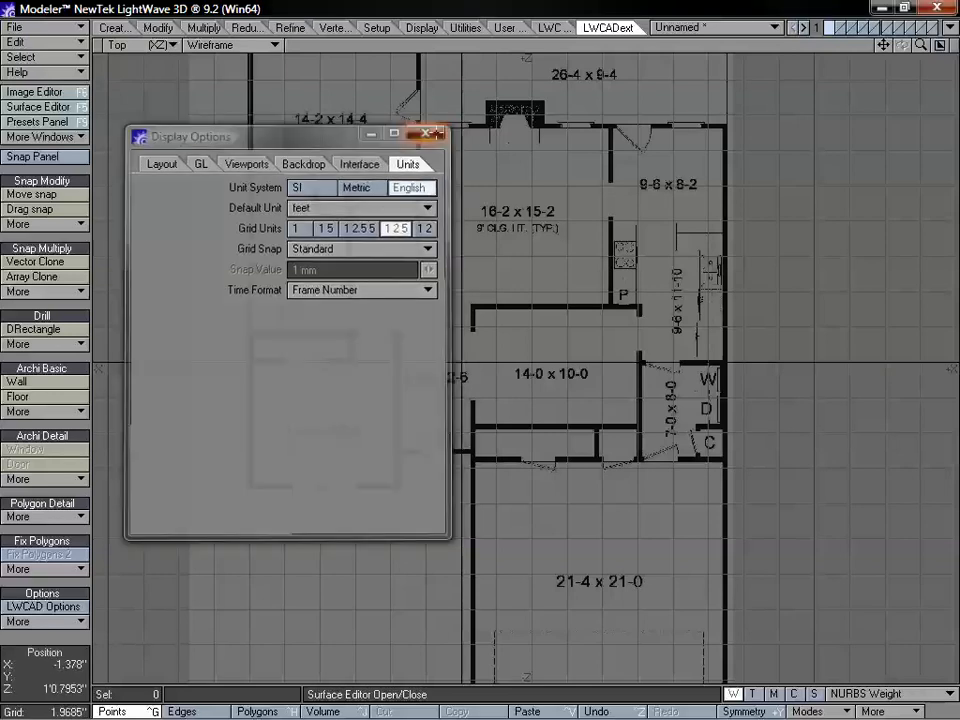
{"action": "key", "text": "a"}
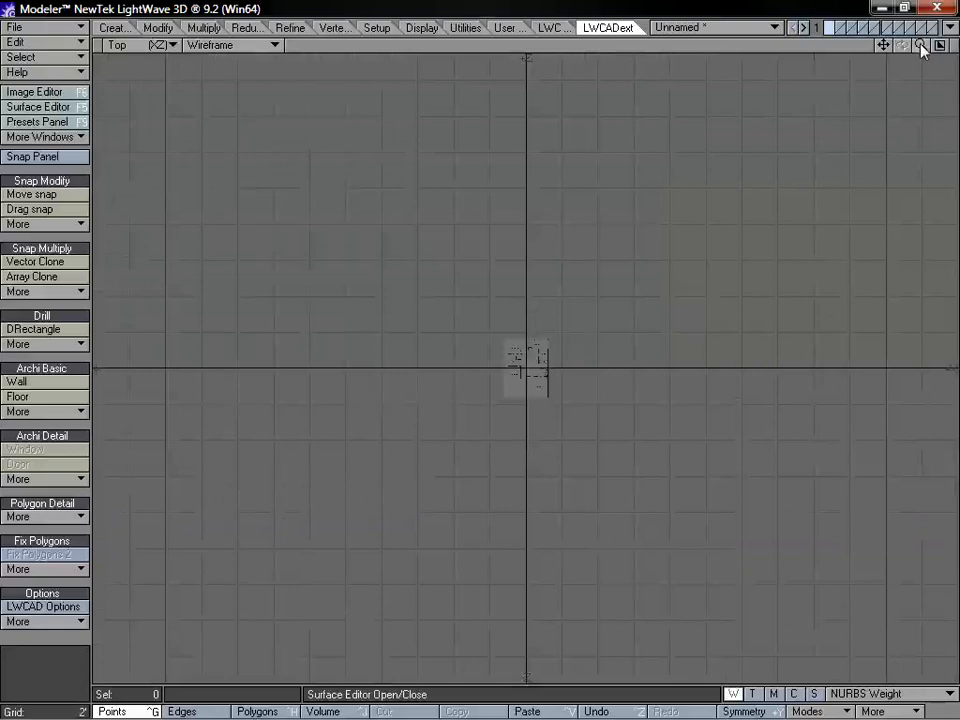
{"action": "left_click_drag", "start_coordinate": [921, 46], "coordinate": [895, 46]}
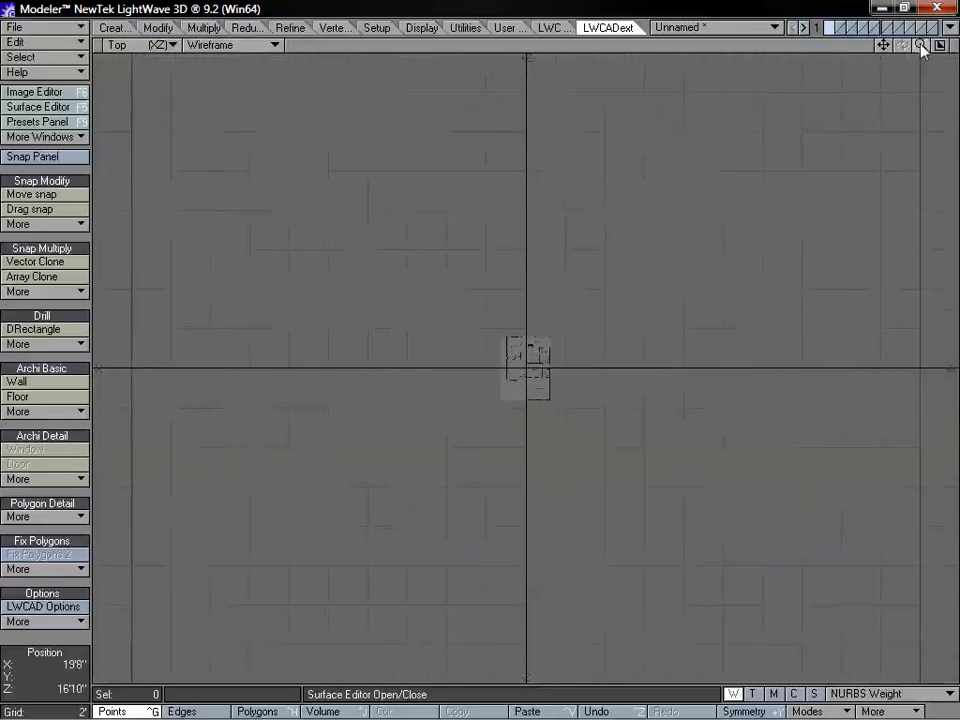
Try a size of 20 m for the floor plan backdrop in the Top viewport.
{"action": "key", "text": "d"}
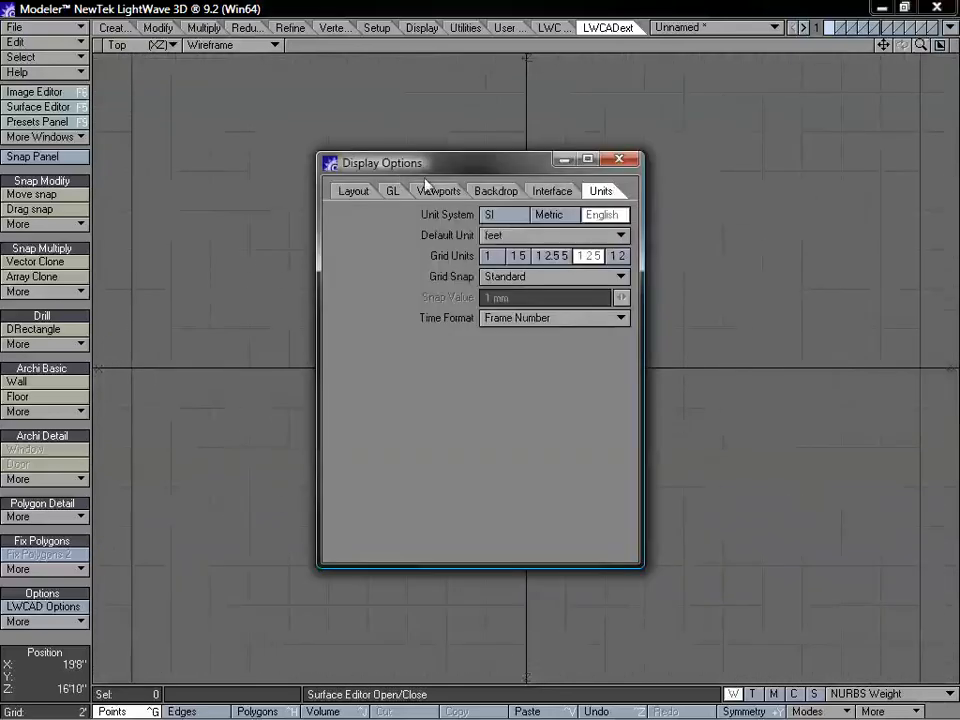
{"action": "left_click", "coordinate": [506, 246]}
{"action": "left_click_drag", "start_coordinate": [424, 165], "coordinate": [471, 207]}
{"action": "left_click", "coordinate": [477, 233]}
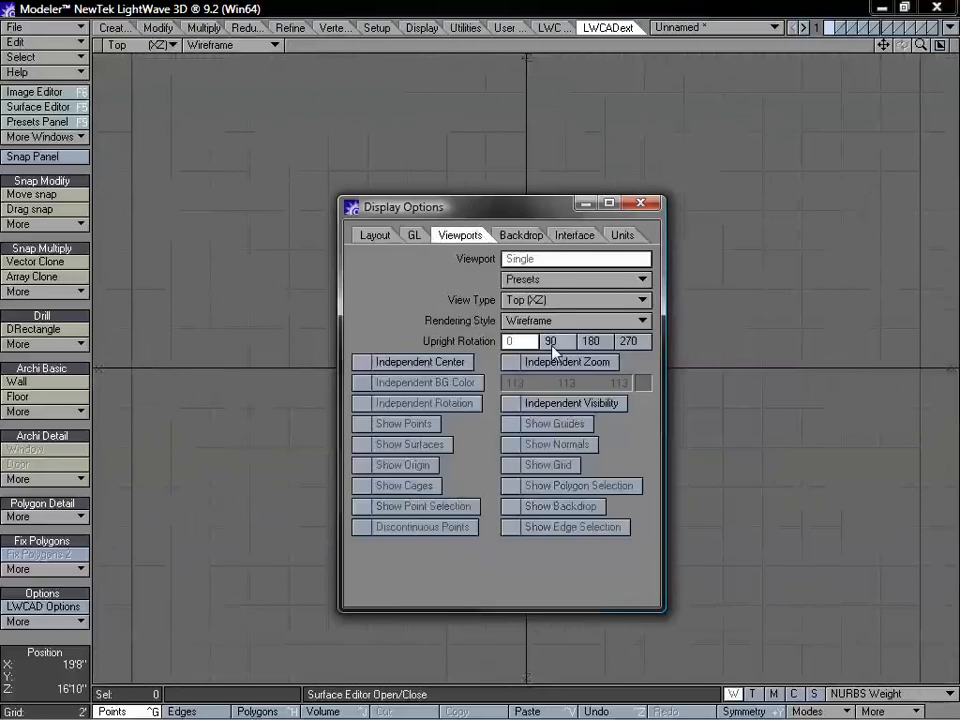
{"action": "left_click", "coordinate": [516, 235]}
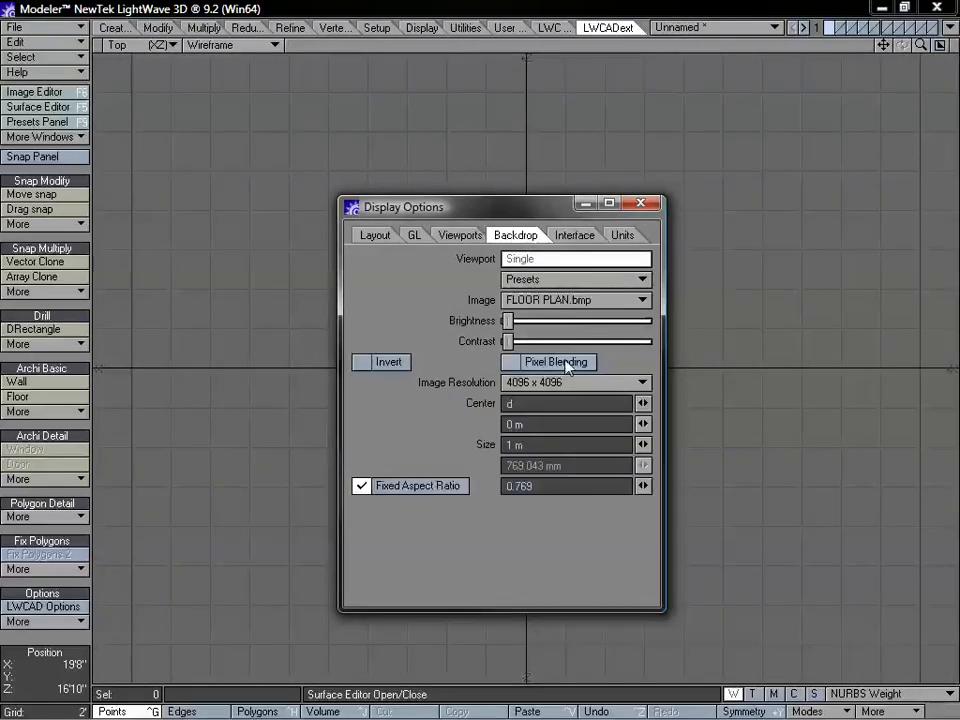
{"action": "left_click_drag", "start_coordinate": [469, 208], "coordinate": [723, 107]}
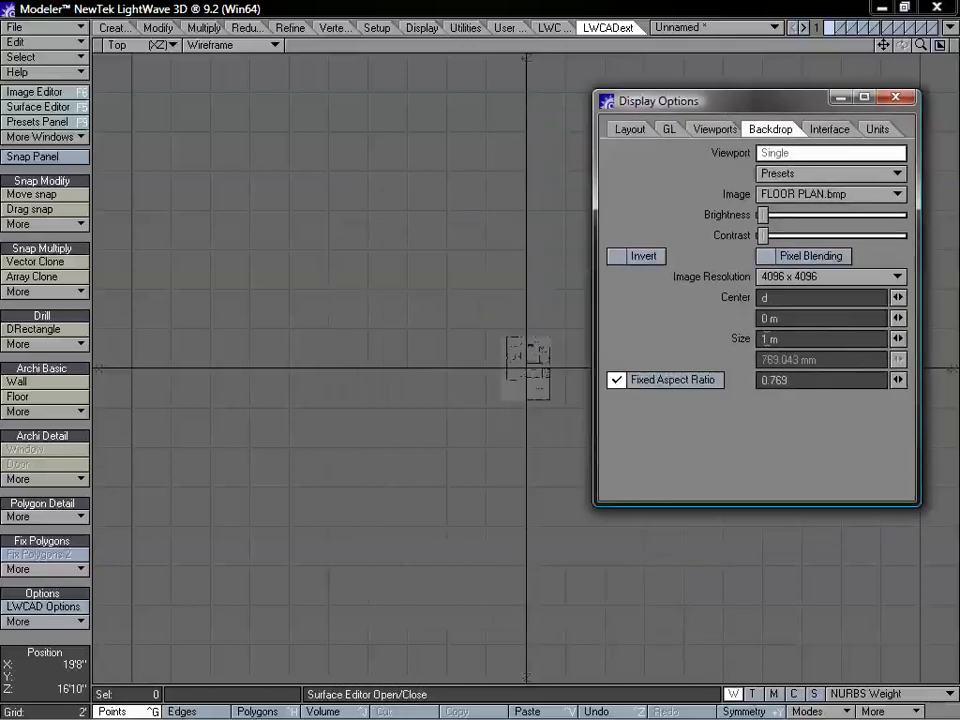
{"action": "type", "text": "20"}
{"action": "key", "text": "Tab"}
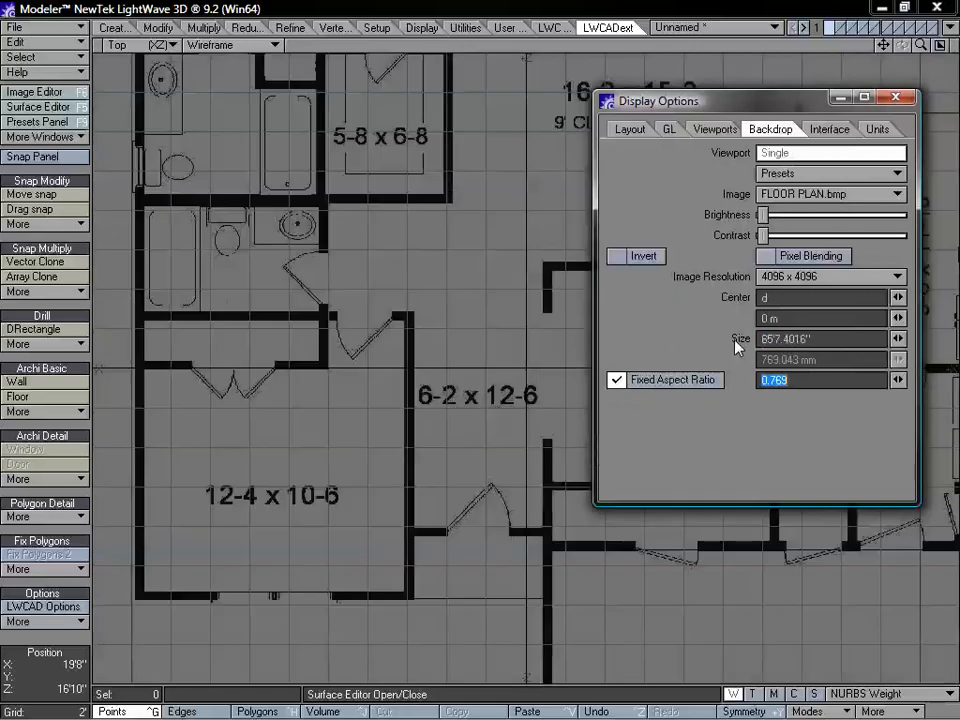
{"action": "key", "text": "Return"}
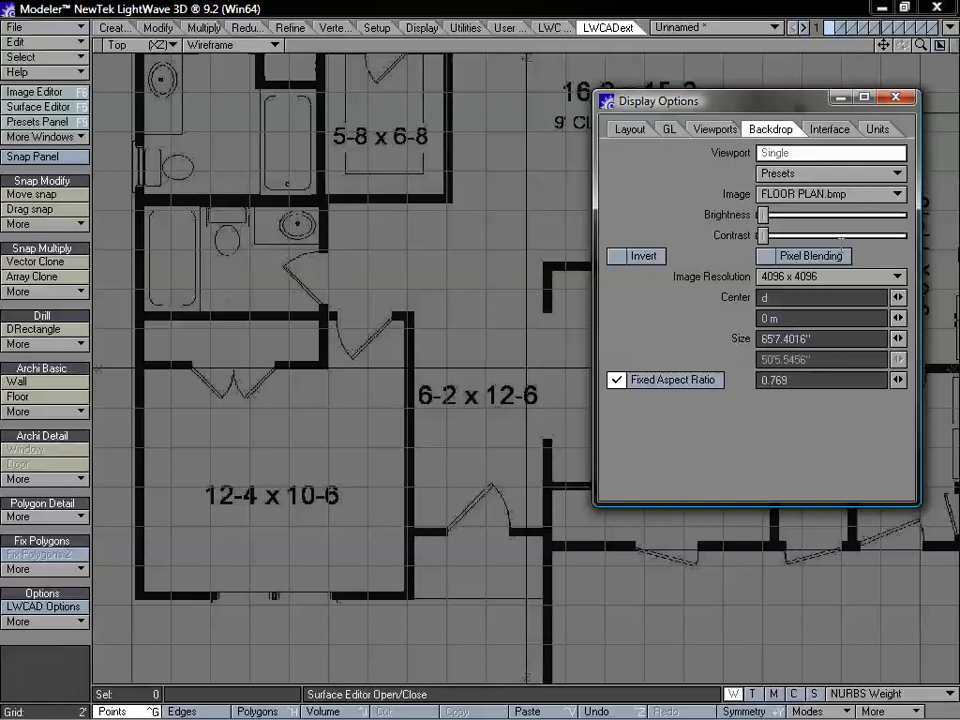
{"action": "left_click", "coordinate": [895, 97]}
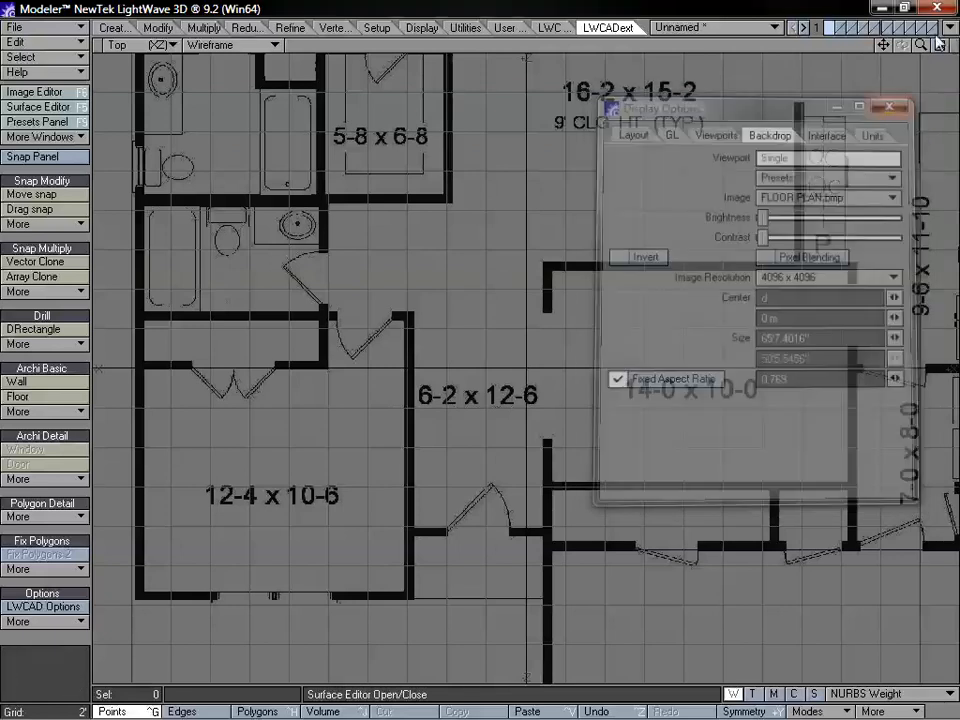
Compare the 14-0 x 10-0 room with the grid and try a floor plan backdrop size of 19'.
{"action": "left_click_drag", "start_coordinate": [921, 45], "coordinate": [947, 45]}
{"action": "left_click_drag", "start_coordinate": [883, 45], "coordinate": [757, 39]}
{"action": "left_click_drag", "start_coordinate": [921, 45], "coordinate": [889, 45]}
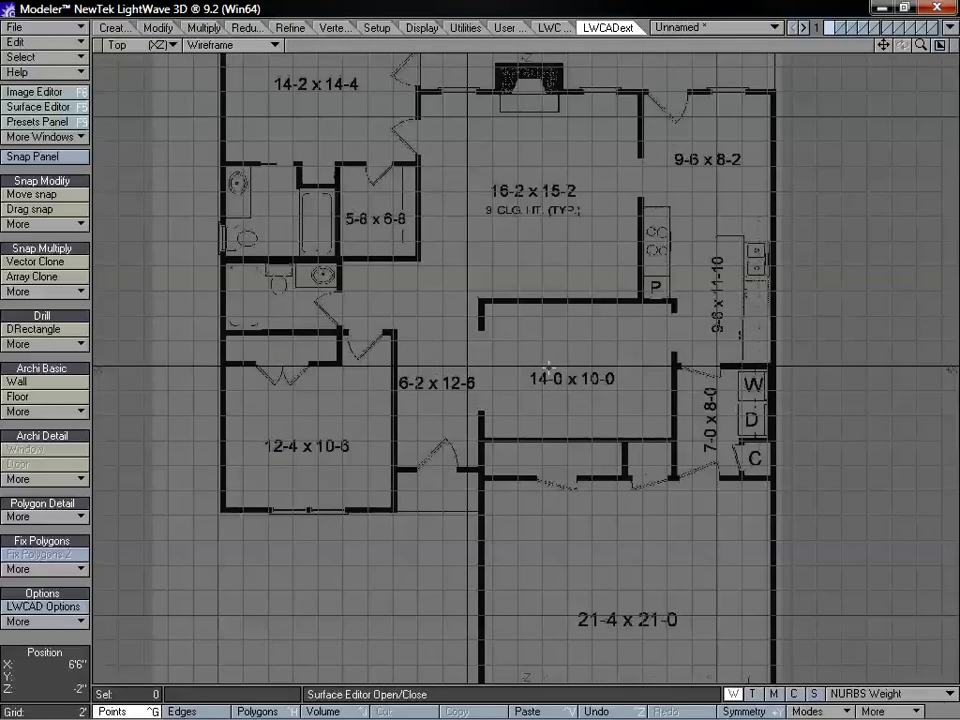
{"action": "left_click_drag", "start_coordinate": [888, 50], "coordinate": [820, 26]}
{"action": "left_click_drag", "start_coordinate": [921, 45], "coordinate": [884, 52]}
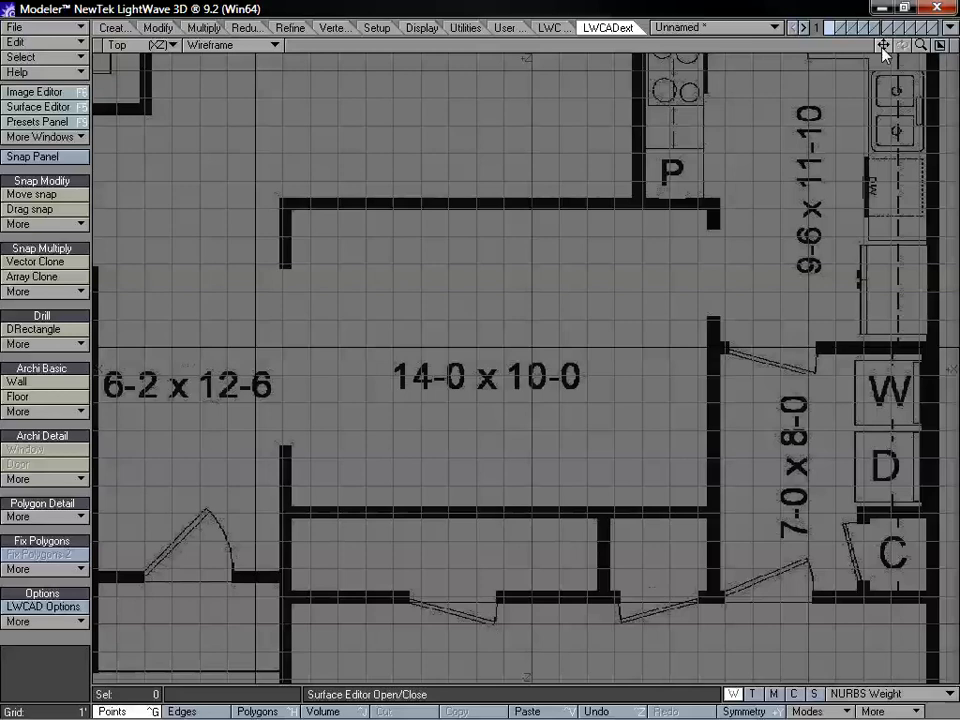
{"action": "mouse_move", "coordinate": [921, 46]}
{"action": "left_mouse_down"}
{"action": "mouse_move", "coordinate": [945, 46]}
{"action": "mouse_move", "coordinate": [883, 46]}
{"action": "mouse_move", "coordinate": [883, 64]}
{"action": "mouse_move", "coordinate": [906, 46]}
{"action": "mouse_move", "coordinate": [933, 46]}
{"action": "left_mouse_up"}
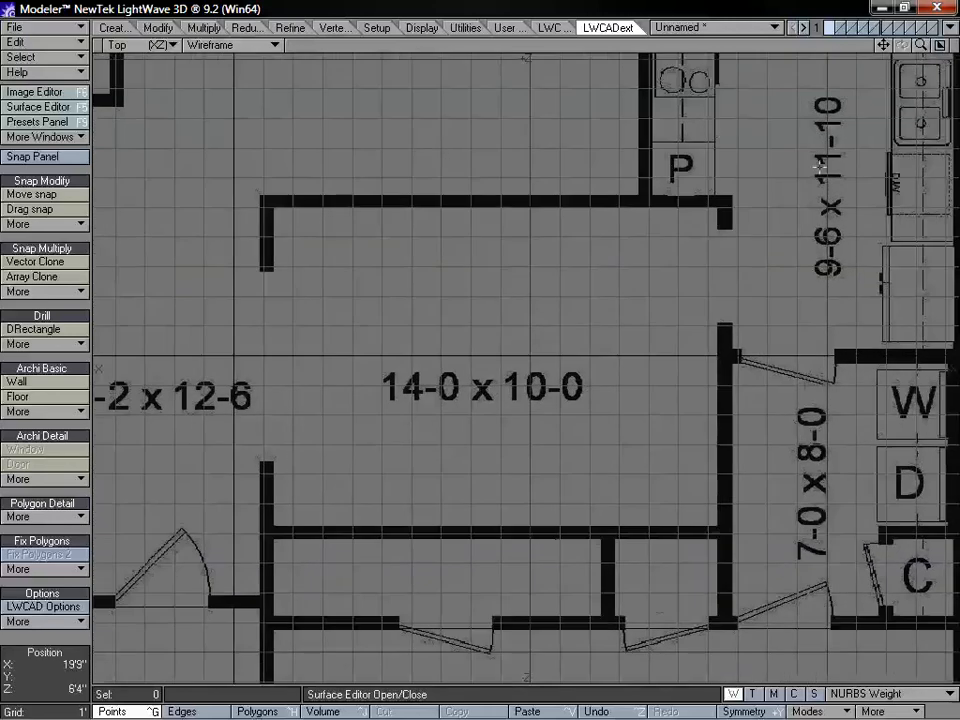
{"action": "key", "text": "d"}
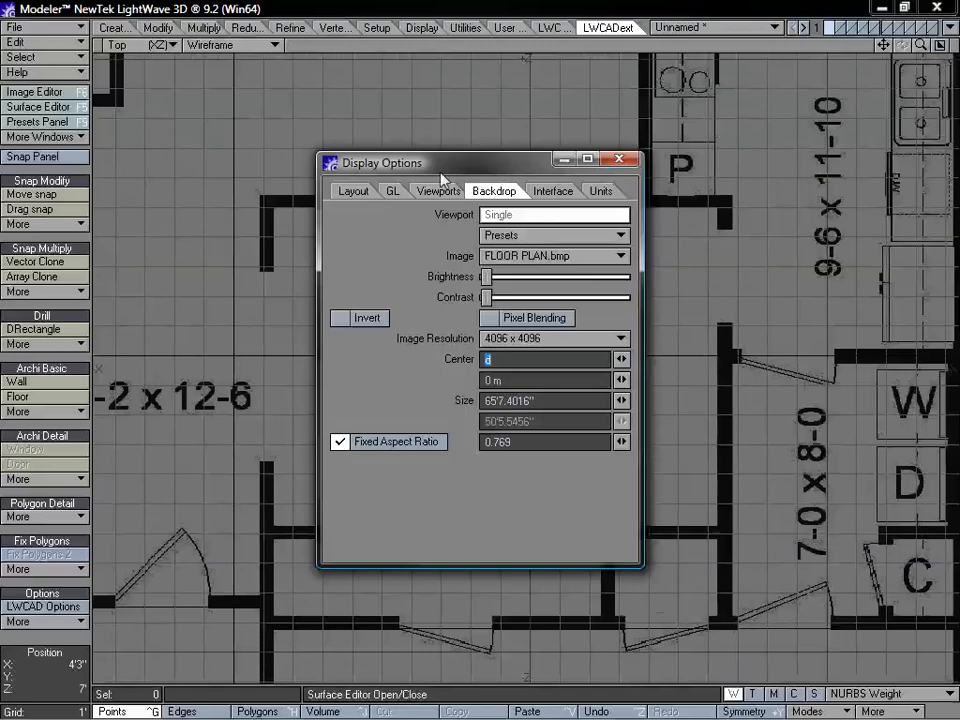
{"action": "left_click_drag", "start_coordinate": [441, 175], "coordinate": [248, 78]}
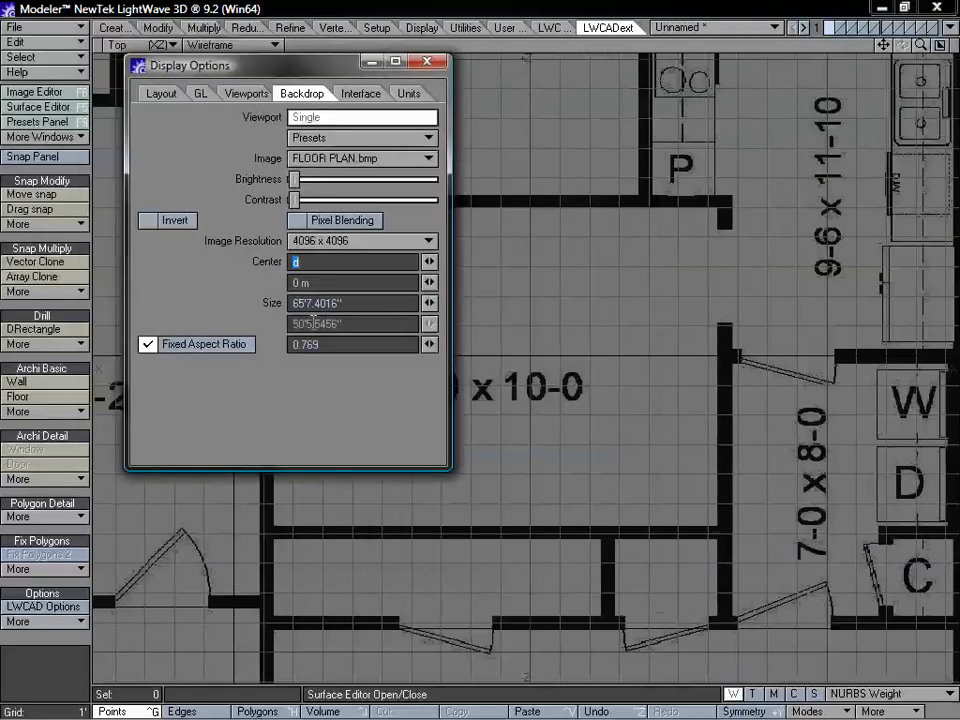
{"action": "left_click", "coordinate": [364, 304]}
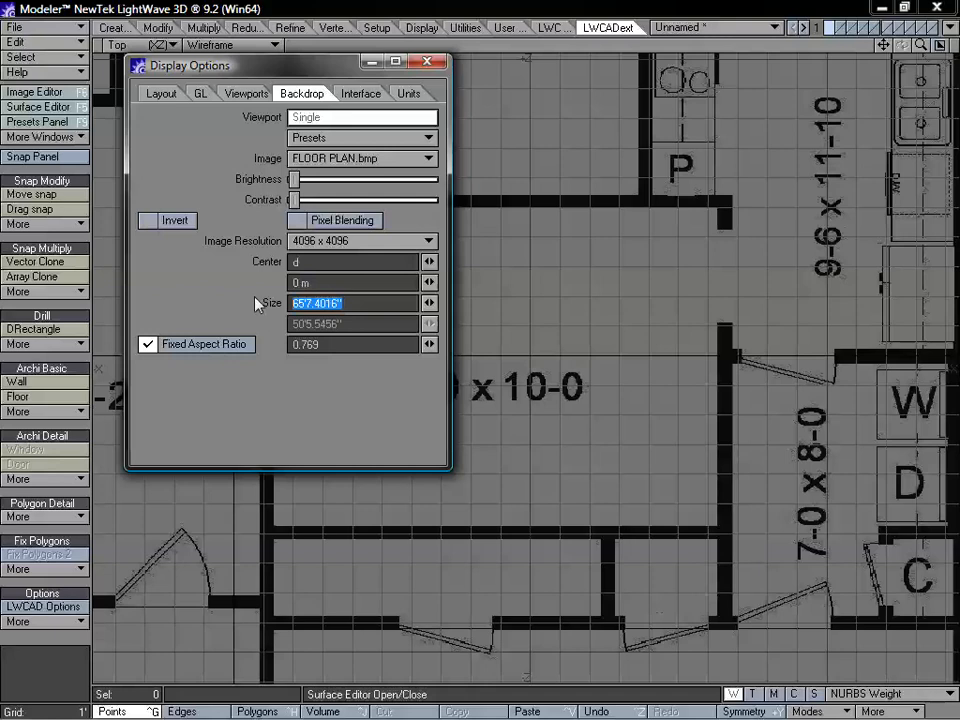
{"action": "key", "text": "BackSpace"}
{"action": "type", "text": "19'"}
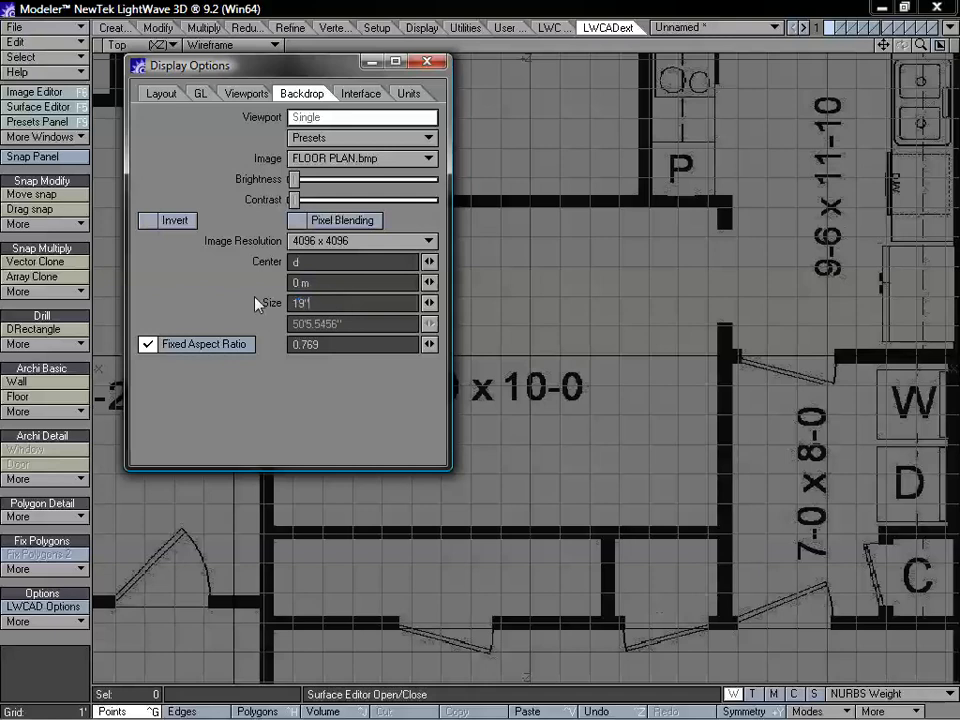
{"action": "key", "text": "Tab"}
{"action": "key", "text": "Return"}
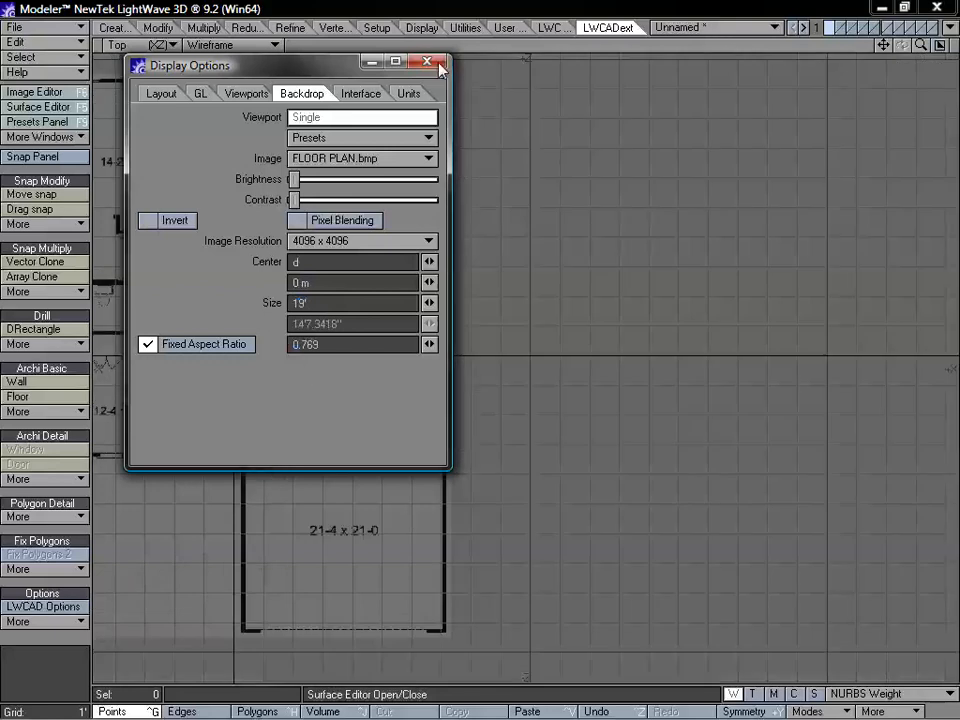
Try larger floor plan backdrop sizes of 30' and 50' against the grid.
{"action": "left_click_drag", "start_coordinate": [883, 45], "coordinate": [824, 62]}
{"action": "left_click_drag", "start_coordinate": [921, 46], "coordinate": [692, 38]}
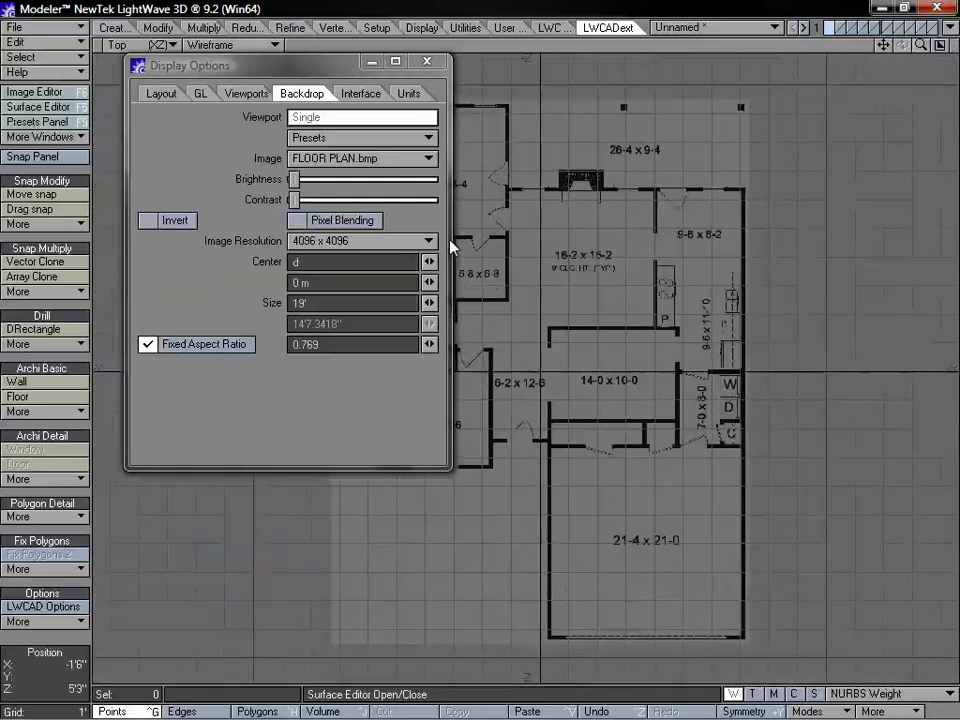
{"action": "left_click", "coordinate": [285, 300]}
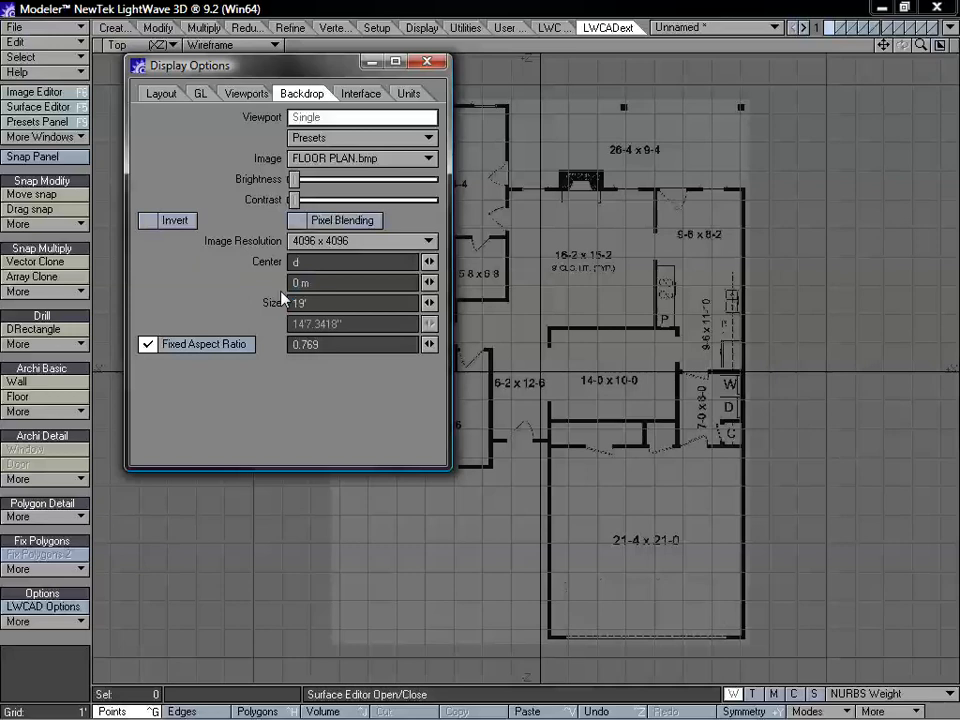
{"action": "left_click_drag", "start_coordinate": [335, 302], "coordinate": [269, 298]}
{"action": "type", "text": "30"}
{"action": "key", "text": "Tab"}
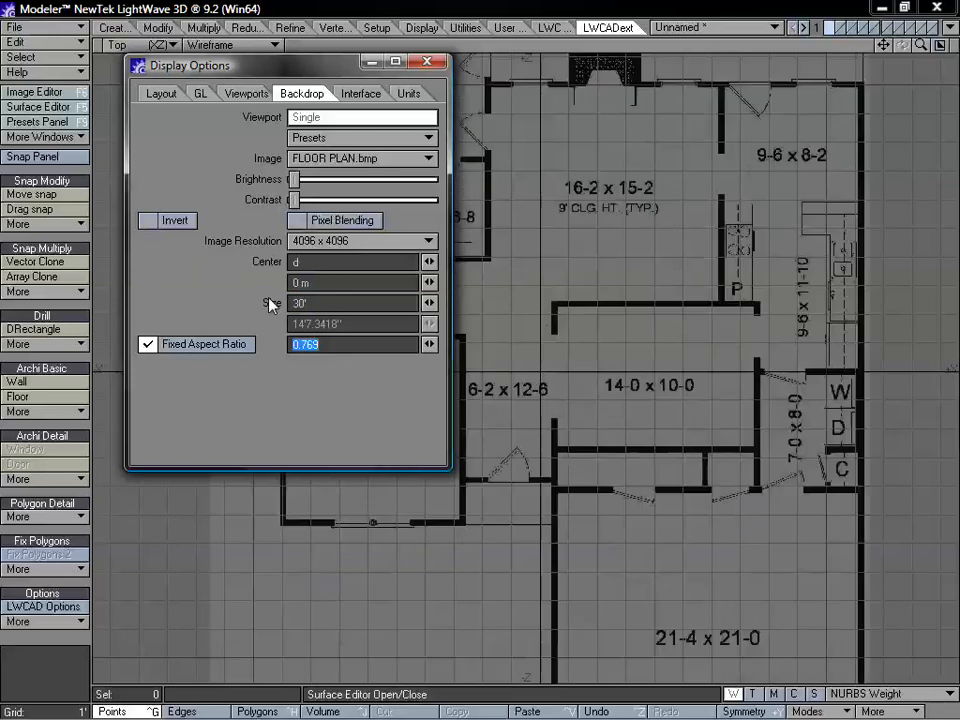
{"action": "left_click_drag", "start_coordinate": [285, 65], "coordinate": [224, 56]}
{"action": "key", "text": "shift+Tab"}
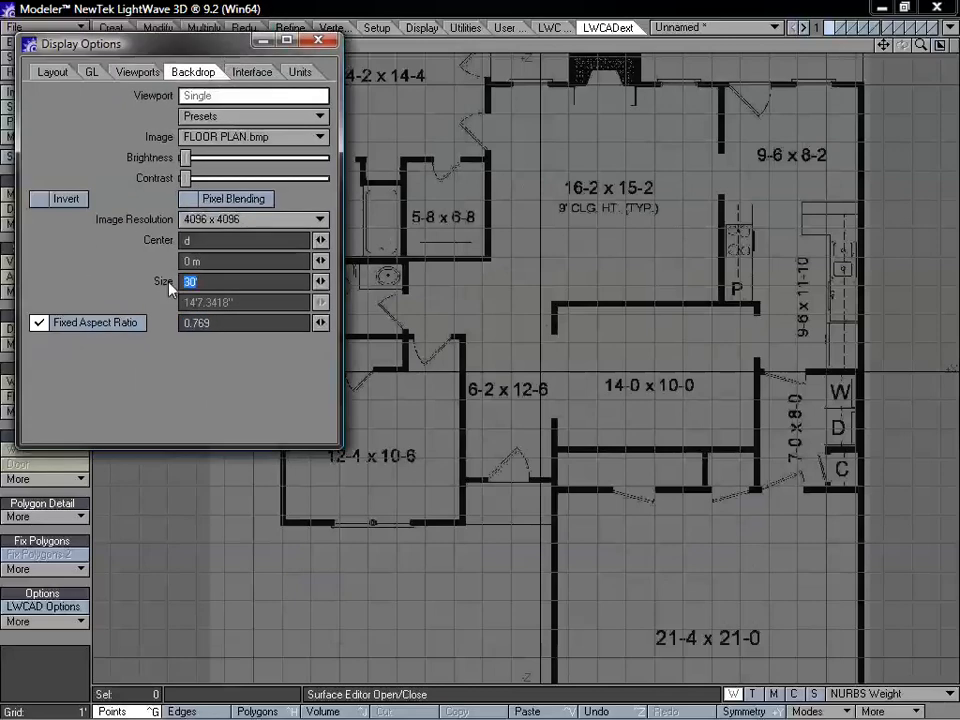
{"action": "type", "text": "50"}
{"action": "key", "text": "Tab"}
Enlarge the floor plan backdrop to 60' and refine its size to 61'6" to match the 14-0 x 10-0 room.
{"action": "left_click", "coordinate": [921, 47]}
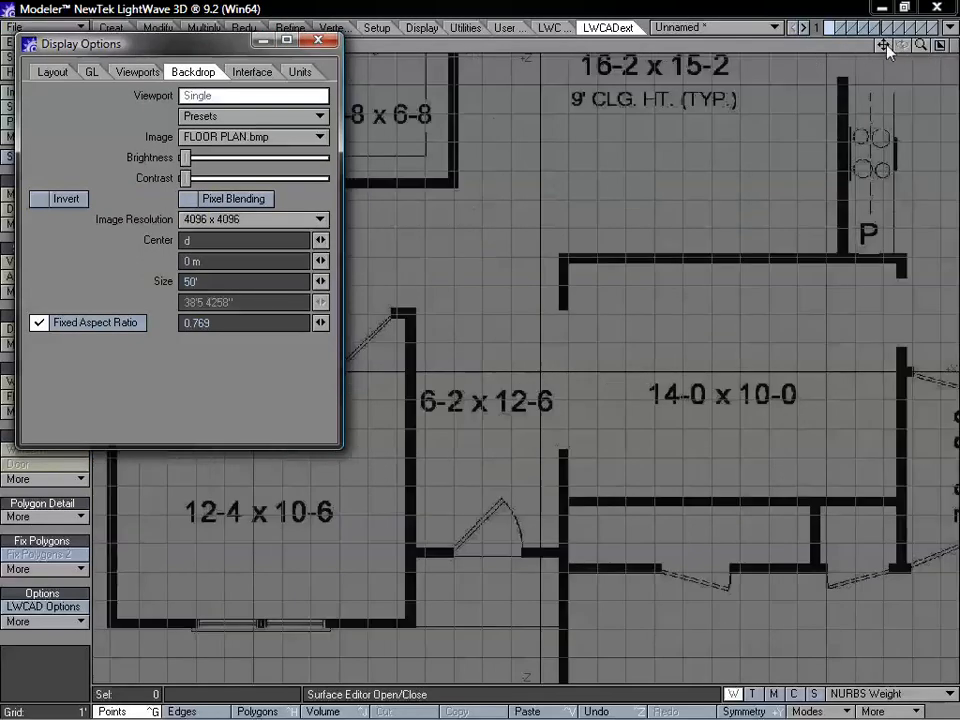
{"action": "left_click_drag", "start_coordinate": [886, 47], "coordinate": [867, 45]}
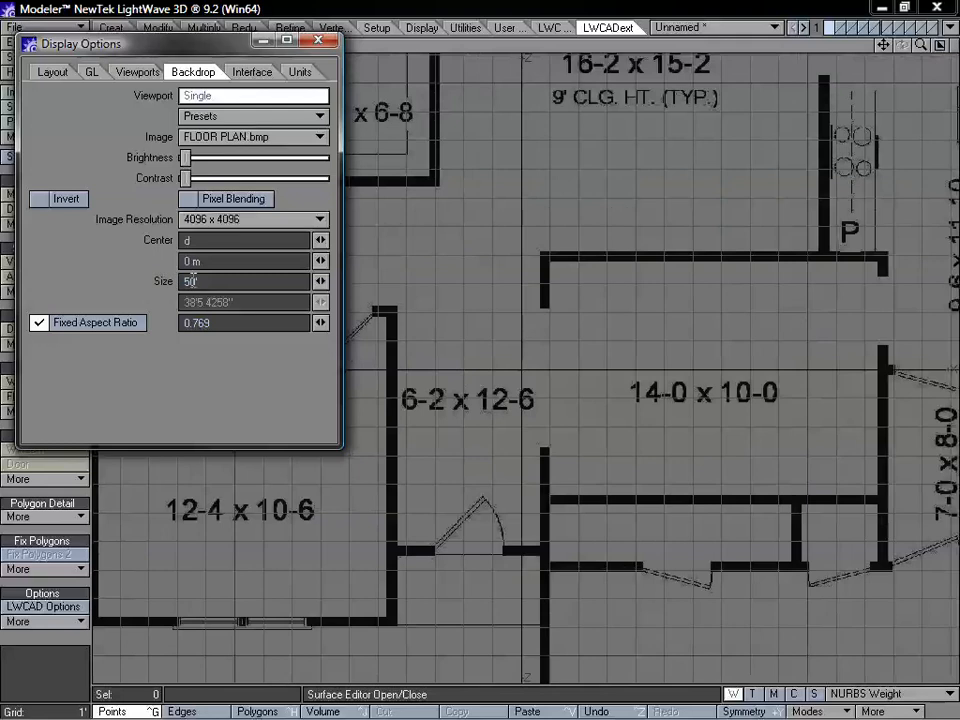
{"action": "left_click_drag", "start_coordinate": [194, 281], "coordinate": [157, 288]}
{"action": "type", "text": "60"}
{"action": "key", "text": "Tab"}
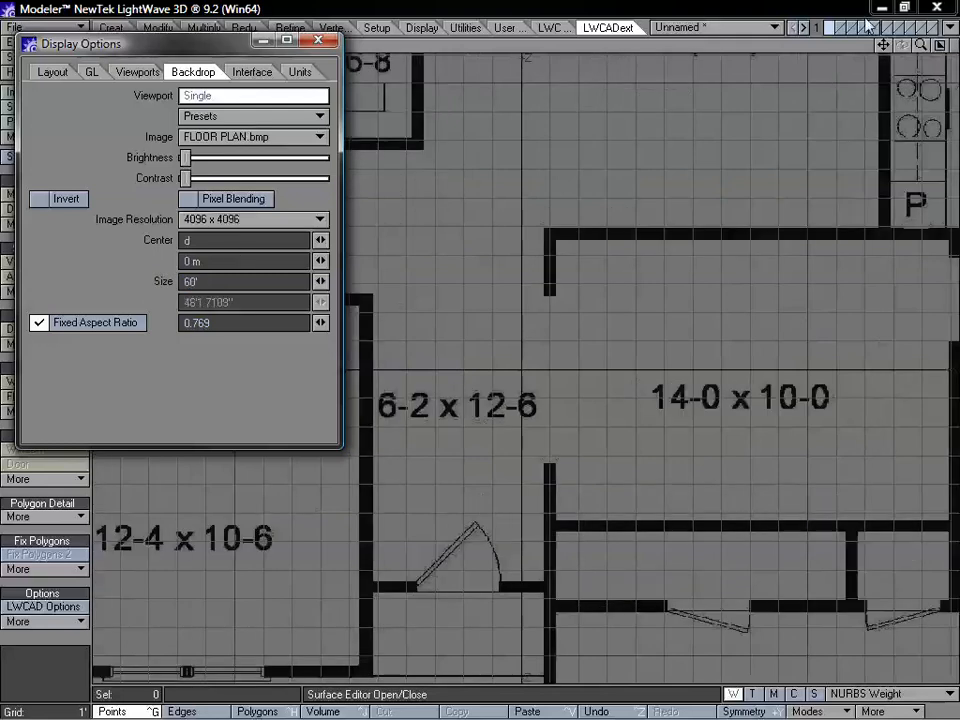
{"action": "left_click_drag", "start_coordinate": [883, 45], "coordinate": [876, 29]}
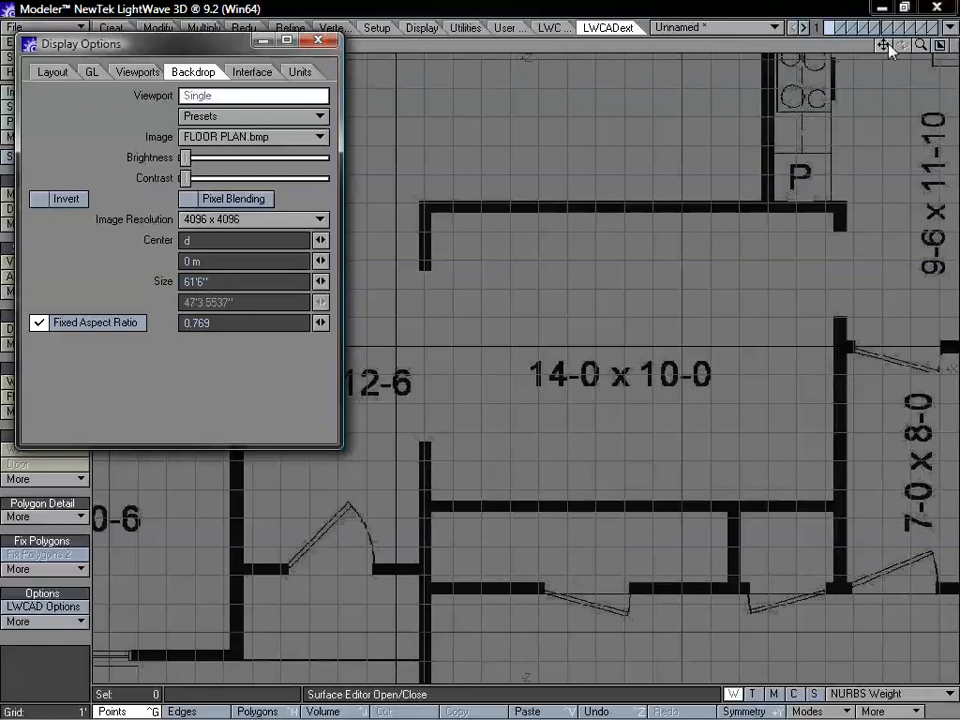
Offset the backdrop's center to 4" and -3.0625" to align the room's walls with the grid, and close the display options.
{"action": "left_click_drag", "start_coordinate": [884, 46], "coordinate": [842, 59]}
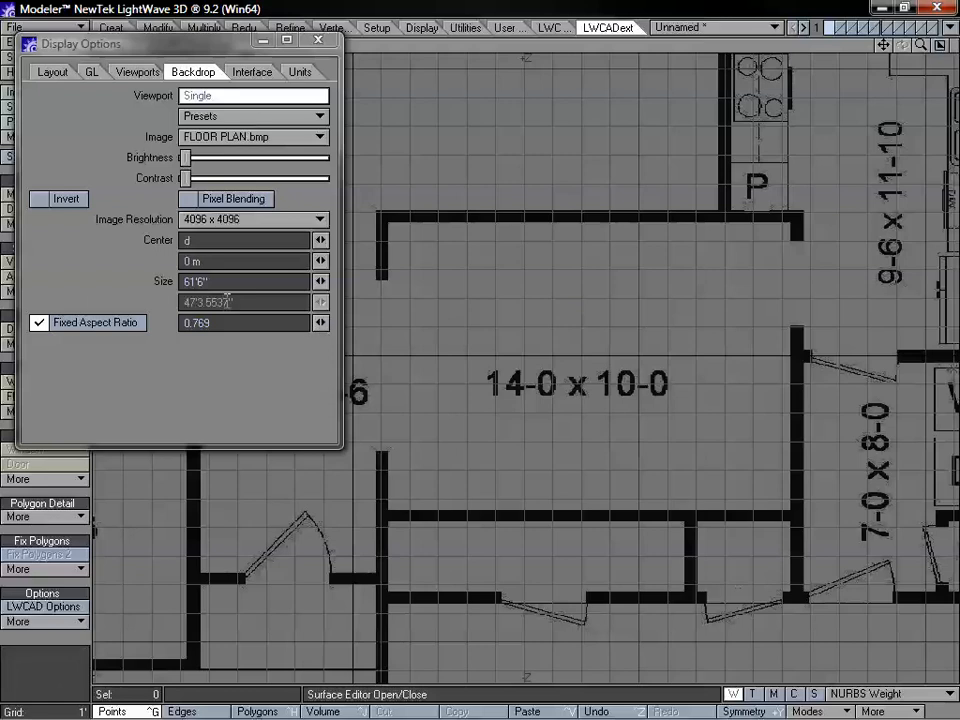
{"action": "mouse_move", "coordinate": [320, 241]}
{"action": "left_mouse_down"}
{"action": "mouse_move", "coordinate": [303, 241]}
{"action": "mouse_move", "coordinate": [334, 241]}
{"action": "mouse_move", "coordinate": [324, 243]}
{"action": "left_mouse_up"}
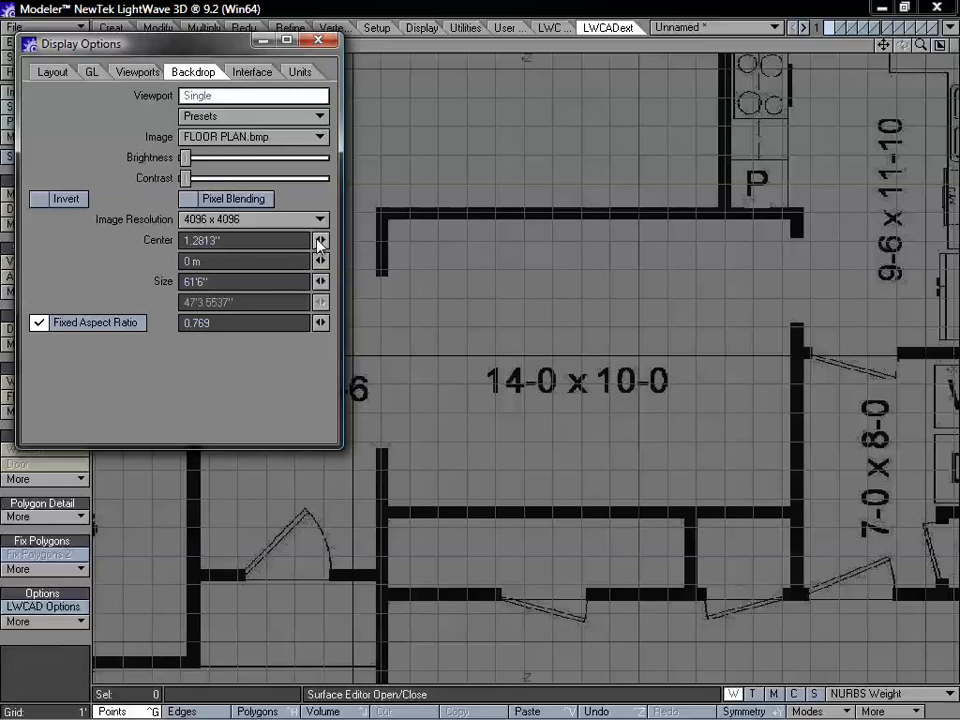
{"action": "mouse_move", "coordinate": [320, 241]}
{"action": "left_mouse_down"}
{"action": "mouse_move", "coordinate": [340, 241]}
{"action": "mouse_move", "coordinate": [318, 243]}
{"action": "left_mouse_up"}
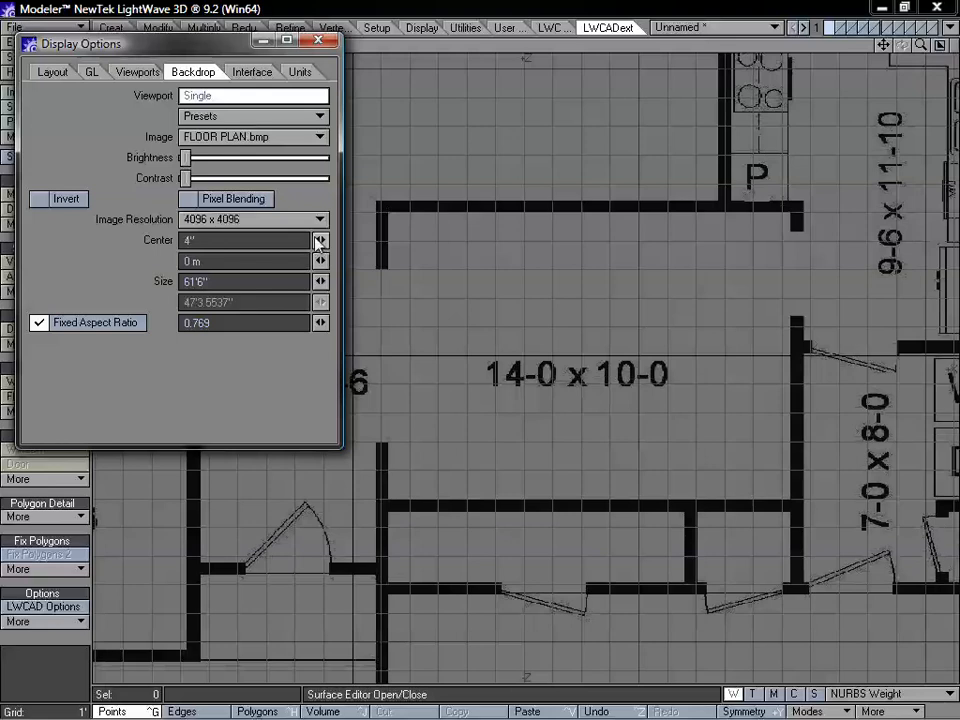
{"action": "left_click_drag", "start_coordinate": [320, 261], "coordinate": [324, 265]}
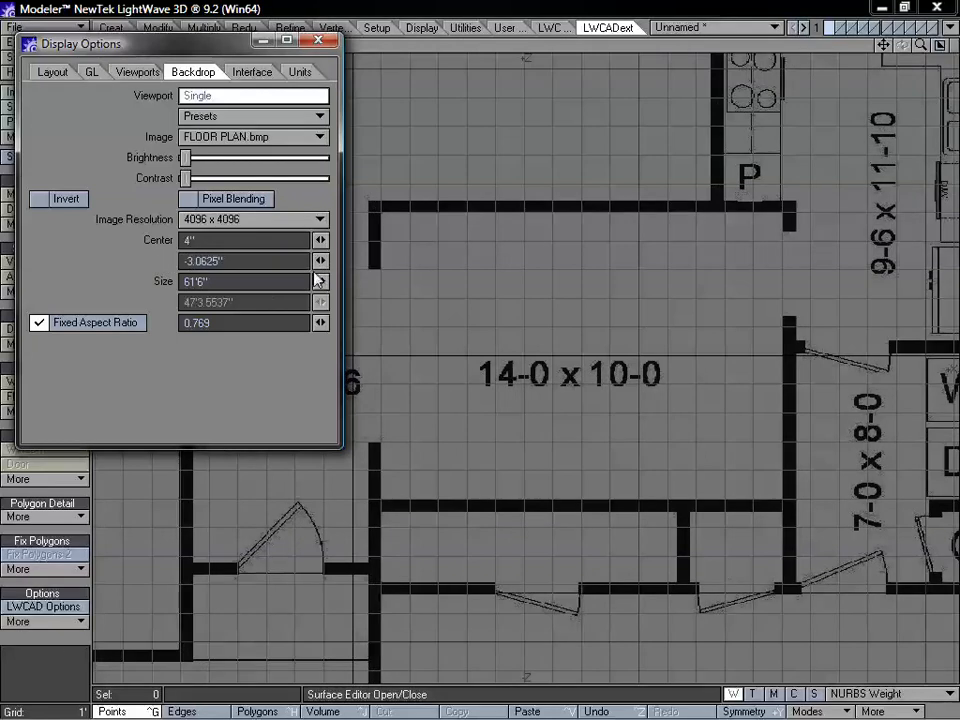
{"action": "mouse_move", "coordinate": [920, 46]}
{"action": "left_mouse_down"}
{"action": "mouse_move", "coordinate": [870, 46]}
{"action": "mouse_move", "coordinate": [921, 46]}
{"action": "left_mouse_up"}
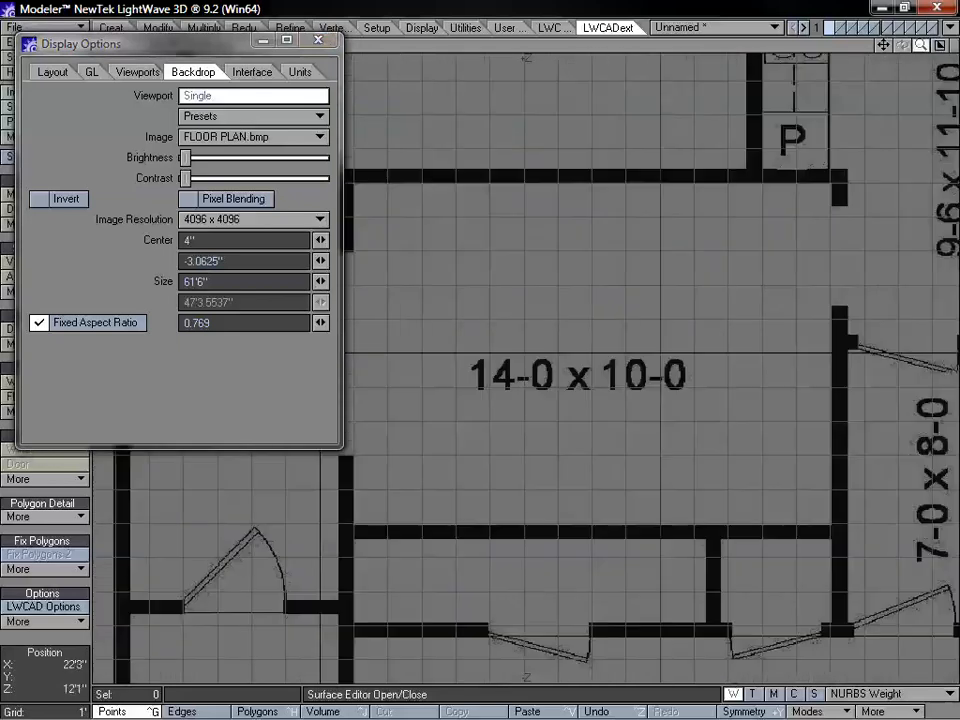
{"action": "left_click", "coordinate": [320, 38]}
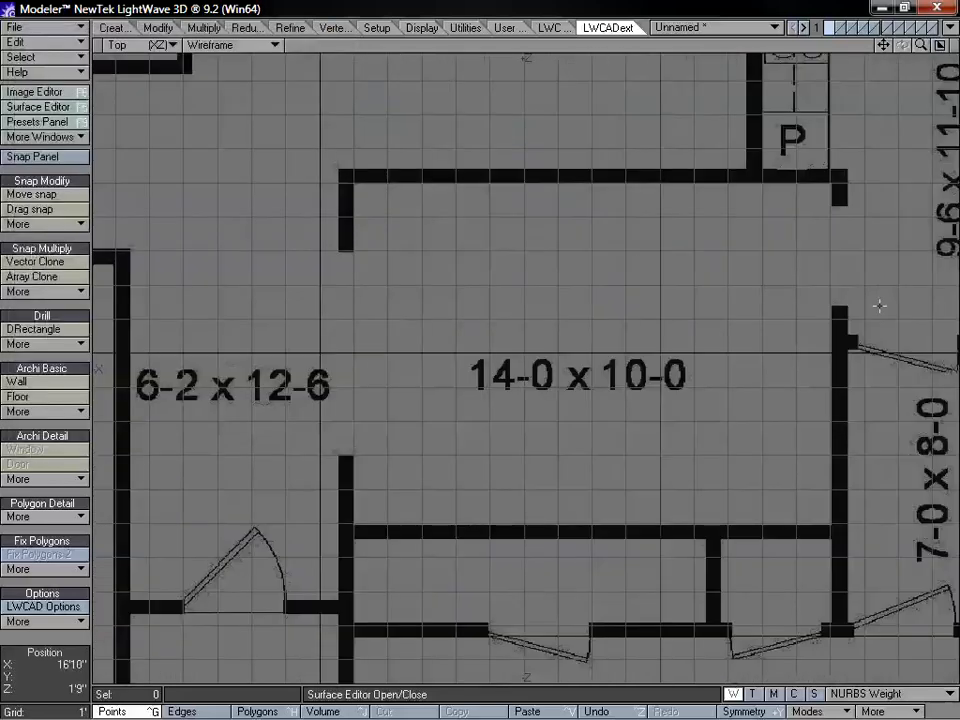
Check the backdrop's wall alignment at the room's corner and turn on LWCAD angle snapping at 90 degrees.
{"action": "left_click_drag", "start_coordinate": [920, 46], "coordinate": [942, 46]}
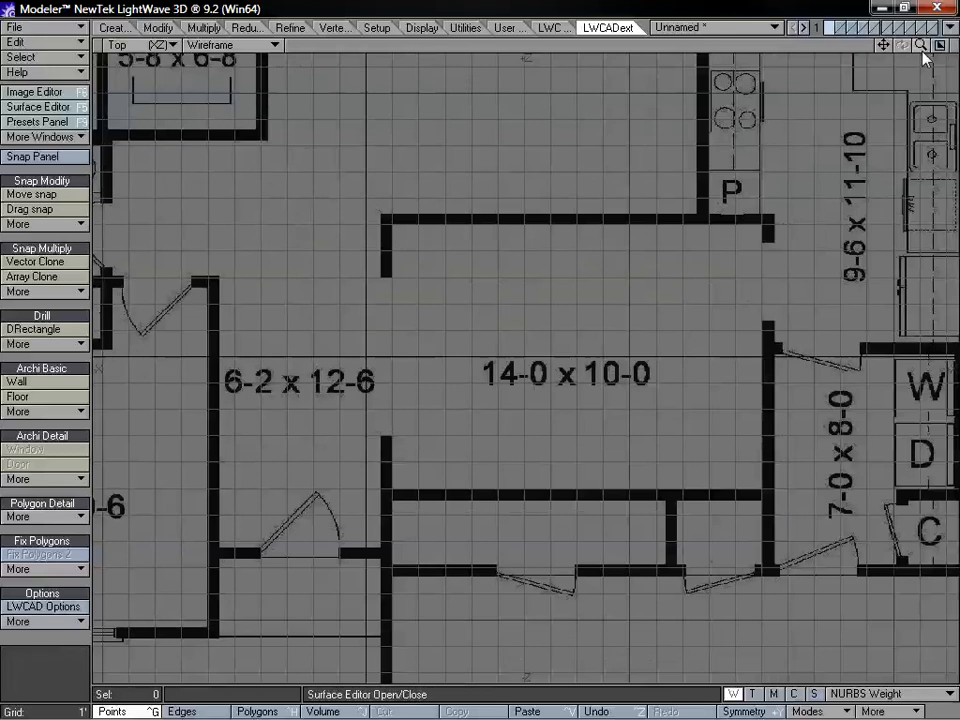
{"action": "left_click_drag", "start_coordinate": [883, 46], "coordinate": [959, 171]}
{"action": "left_click_drag", "start_coordinate": [921, 46], "coordinate": [959, 40]}
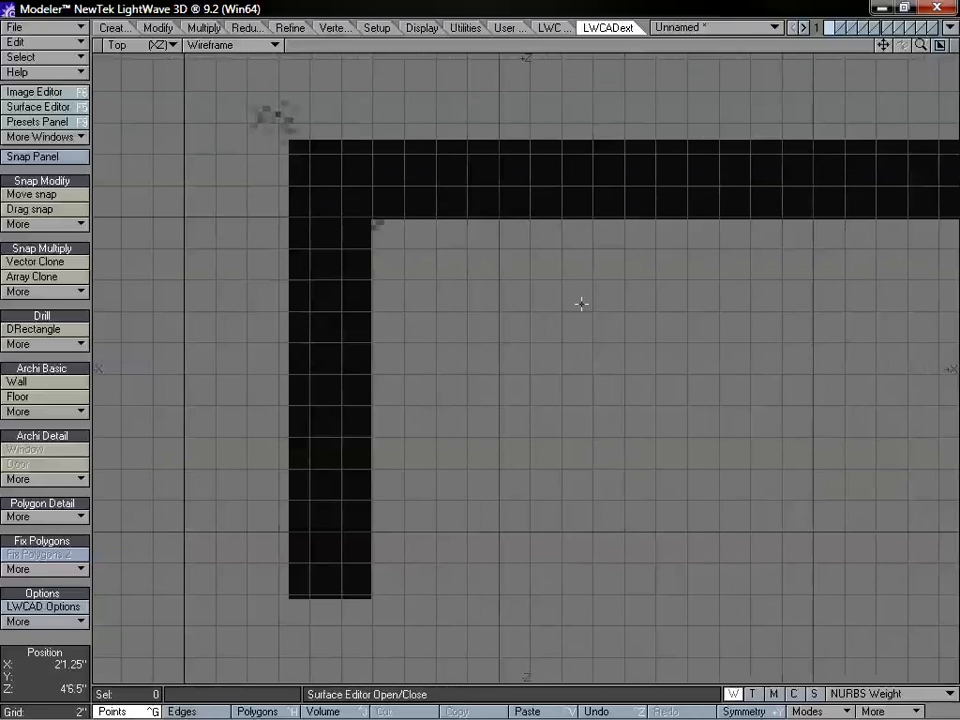
{"action": "key", "text": "ctrl+h"}
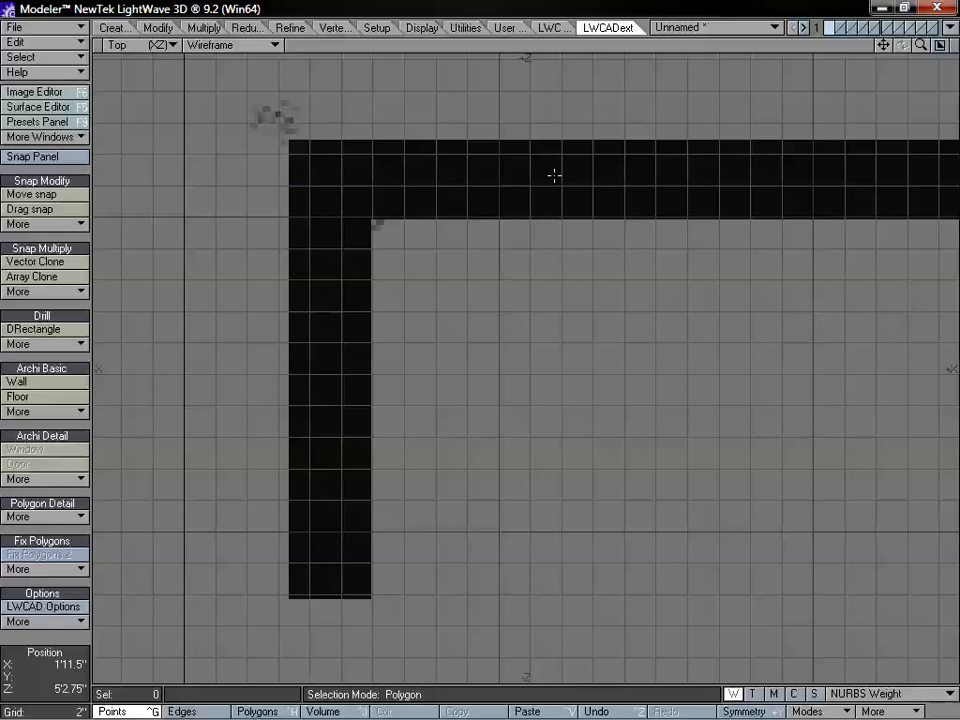
{"action": "left_click_drag", "start_coordinate": [921, 48], "coordinate": [880, 25]}
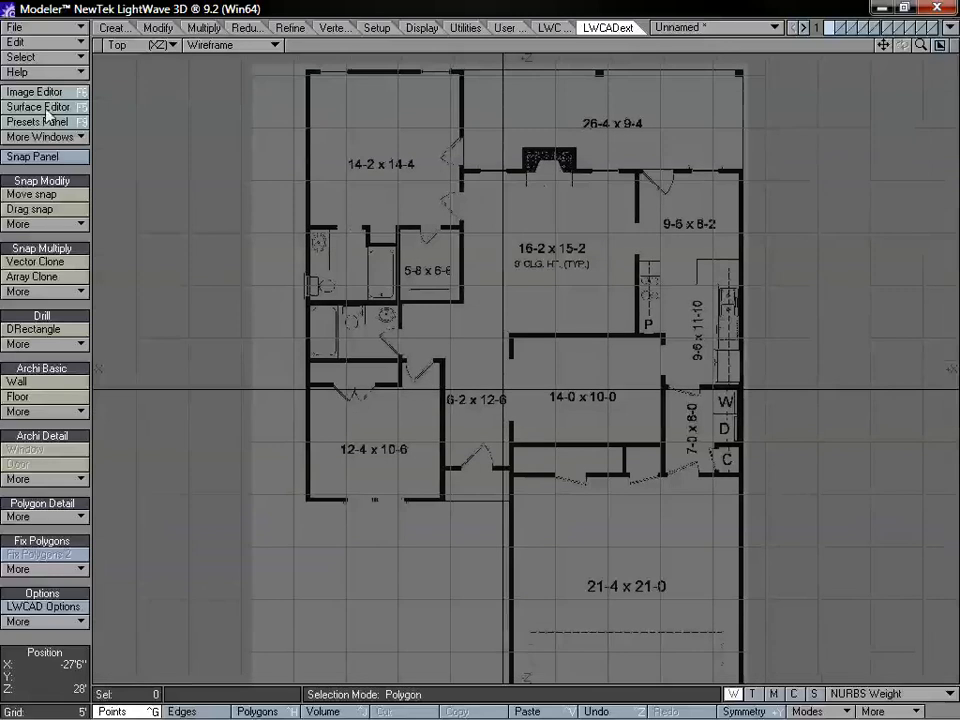
{"action": "left_click", "coordinate": [33, 156]}
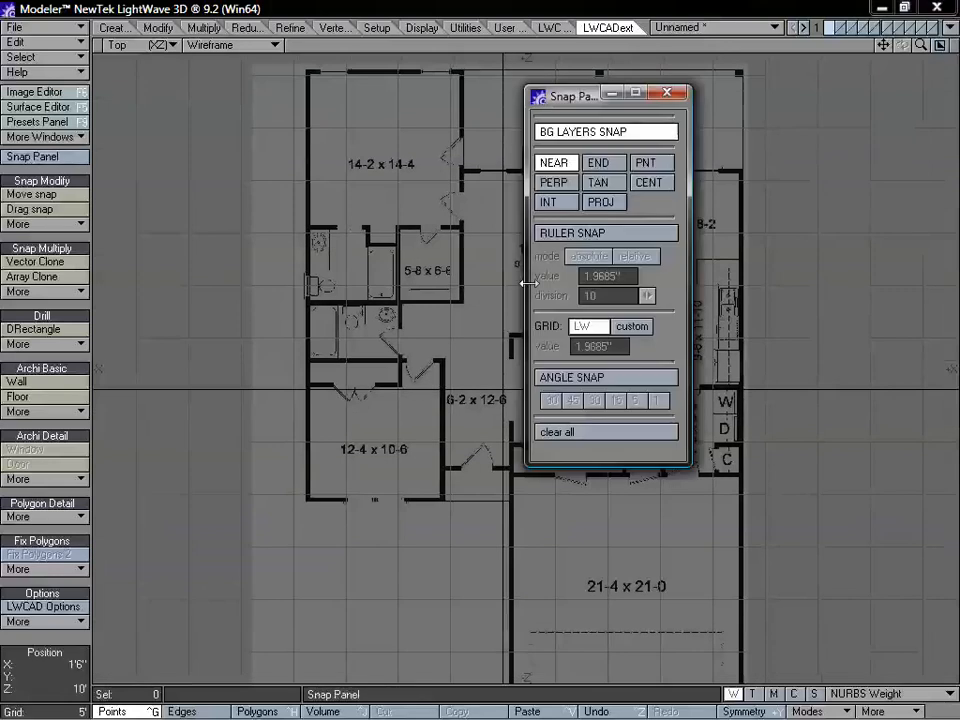
{"action": "left_click", "coordinate": [571, 380]}
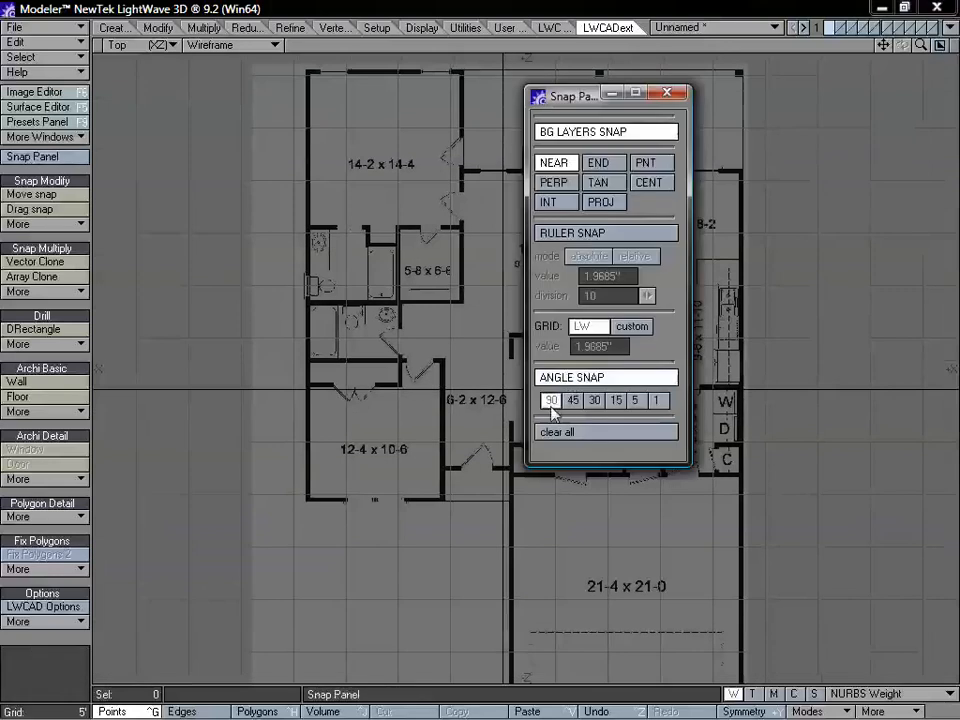
Close the snap settings and start the Wall tool with its numeric options open beside the 14-2 x 14-4 room.
{"action": "left_click", "coordinate": [667, 93]}
{"action": "left_click_drag", "start_coordinate": [883, 45], "coordinate": [954, 202]}
{"action": "left_click_drag", "start_coordinate": [919, 45], "coordinate": [957, 45]}
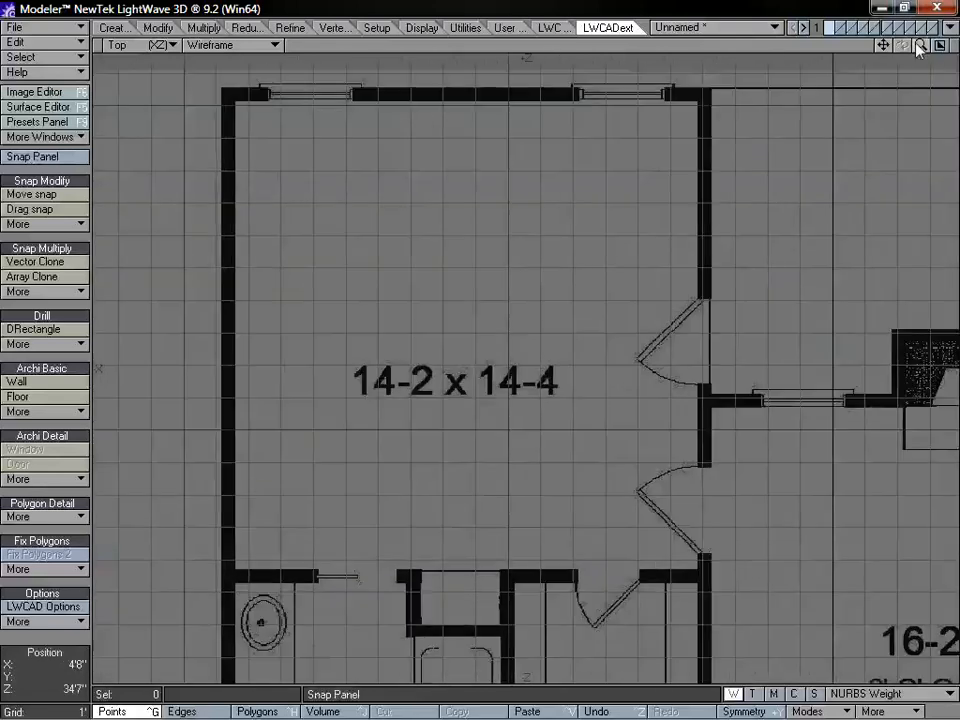
{"action": "left_click_drag", "start_coordinate": [883, 45], "coordinate": [907, 61]}
{"action": "left_click_drag", "start_coordinate": [883, 45], "coordinate": [921, 46]}
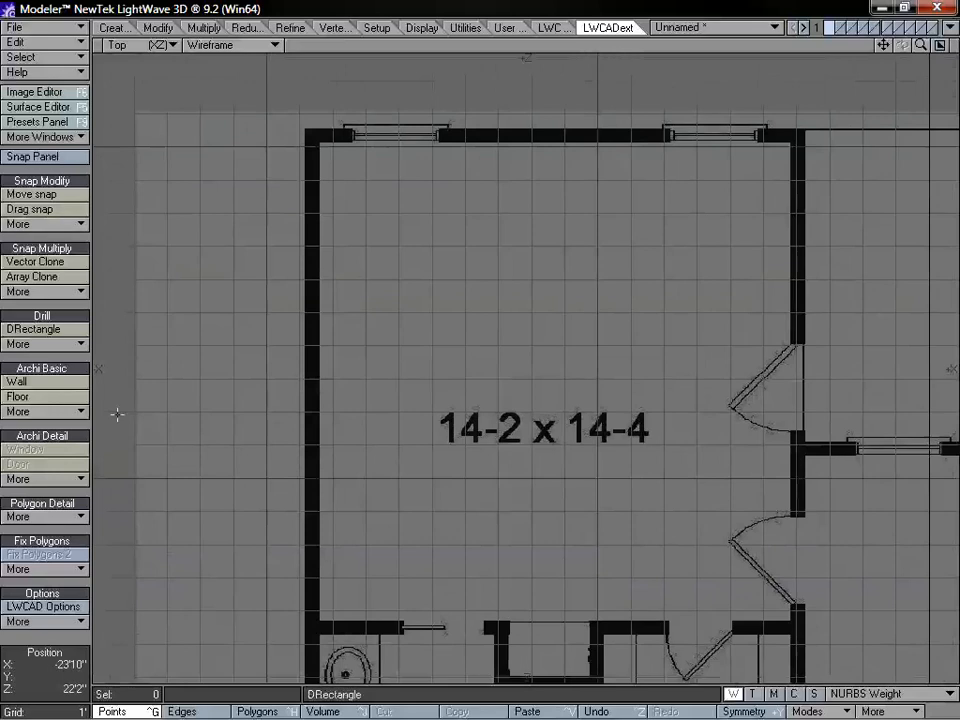
{"action": "left_click", "coordinate": [60, 386]}
{"action": "key", "text": "n"}
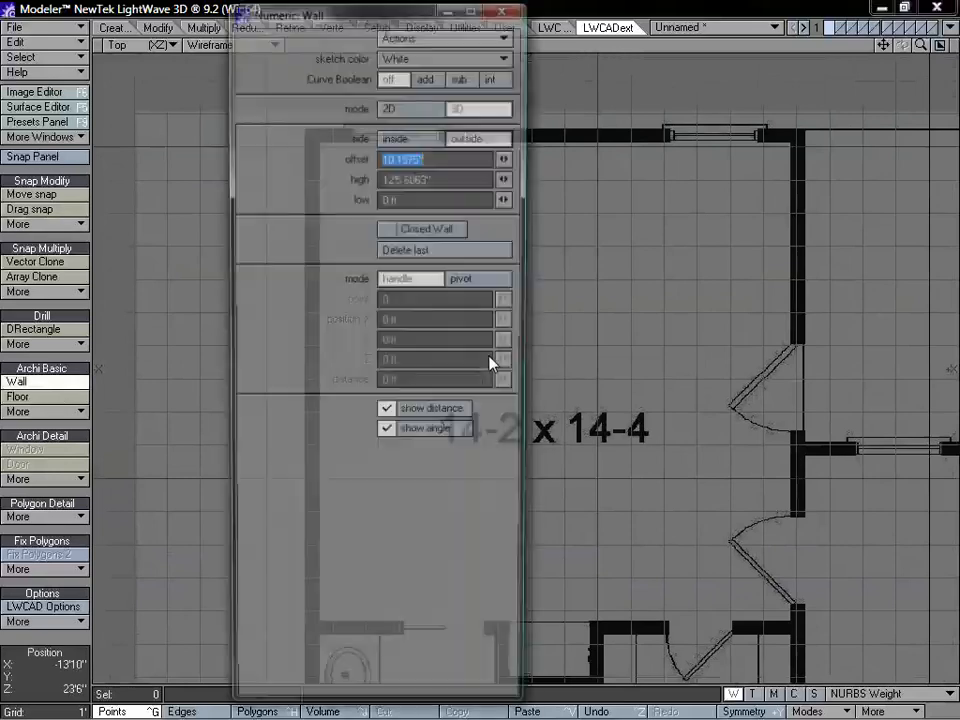
{"action": "left_click_drag", "start_coordinate": [401, 15], "coordinate": [641, 75]}
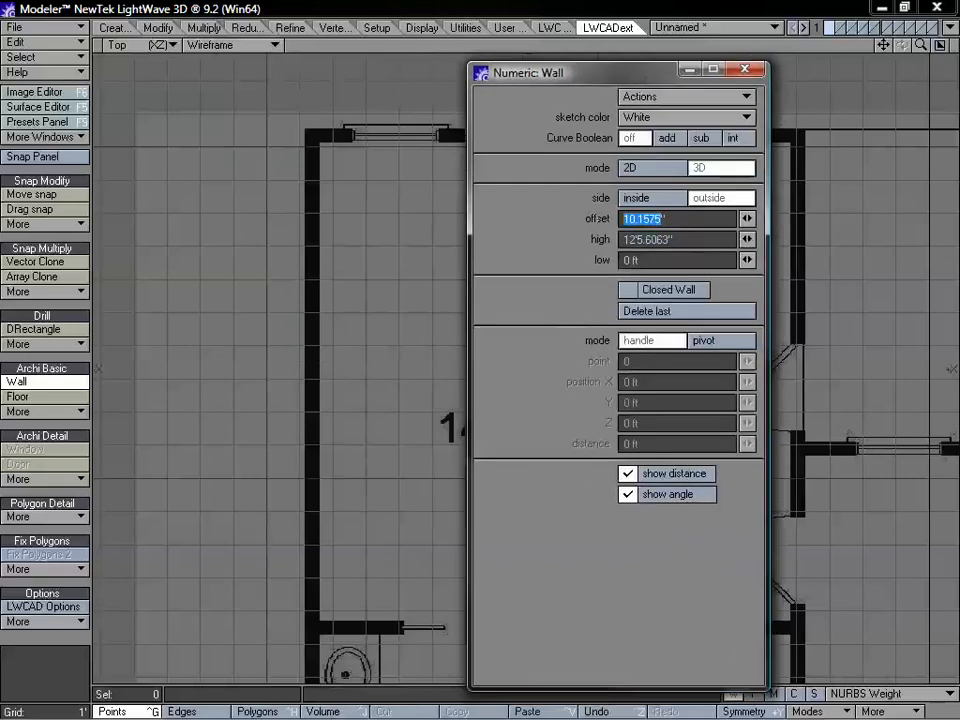
Set the wall's offset to 4'7.2".
{"action": "left_click", "coordinate": [637, 218]}
{"action": "left_click_drag", "start_coordinate": [659, 220], "coordinate": [591, 227]}
{"action": "type", "text": "4"}
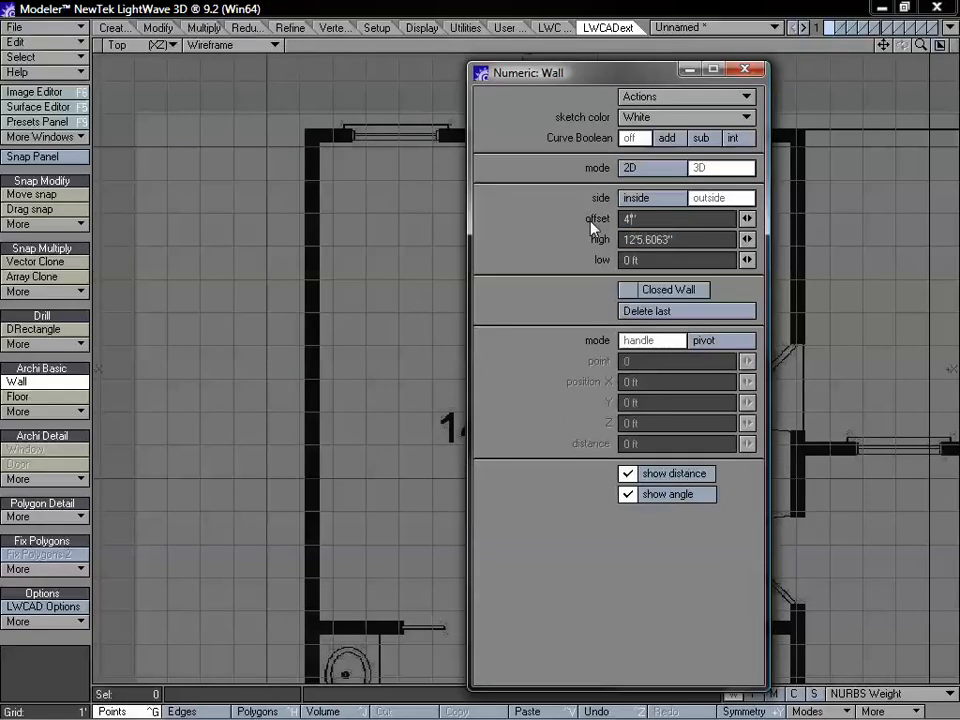
{"action": "key", "text": "Delete"}
{"action": "type", "text": "'"}
{"action": "key", "text": "Tab"}
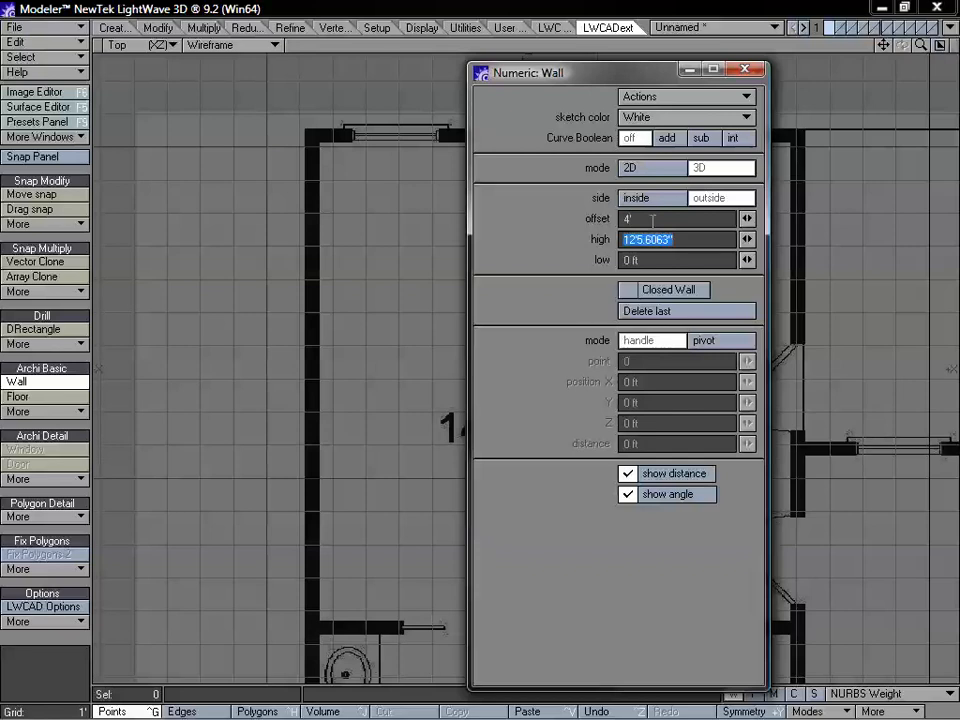
{"action": "left_click", "coordinate": [631, 220]}
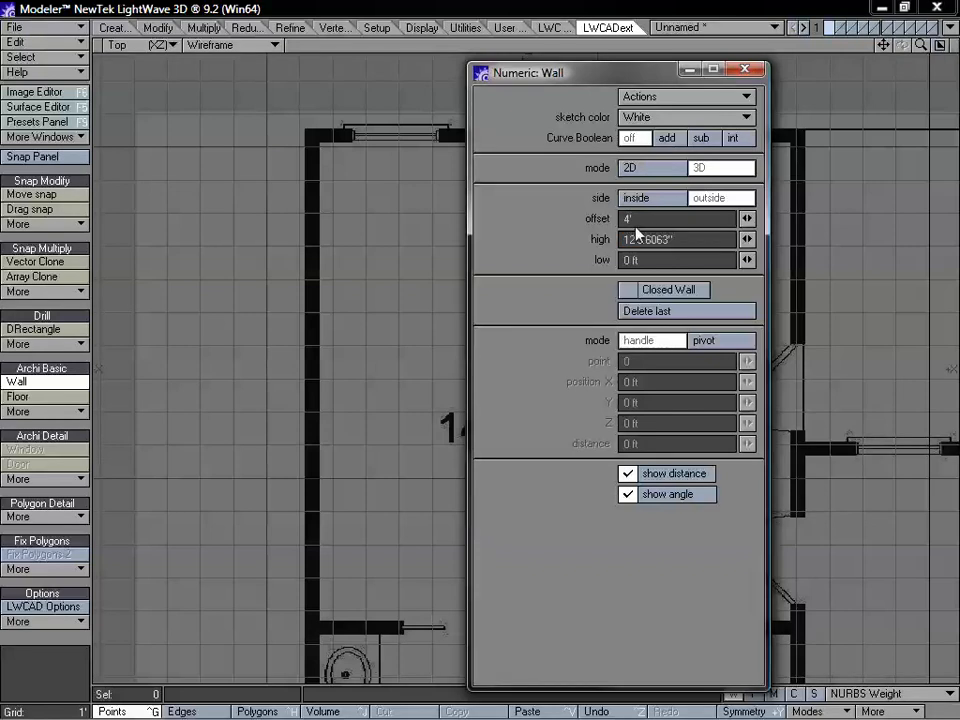
{"action": "key", "text": "Tab"}
Set the wall height to 9' to match the plan's ceiling height note, and close the numeric options.
{"action": "left_click_drag", "start_coordinate": [610, 77], "coordinate": [378, 61]}
{"action": "left_click_drag", "start_coordinate": [883, 45], "coordinate": [734, 26]}
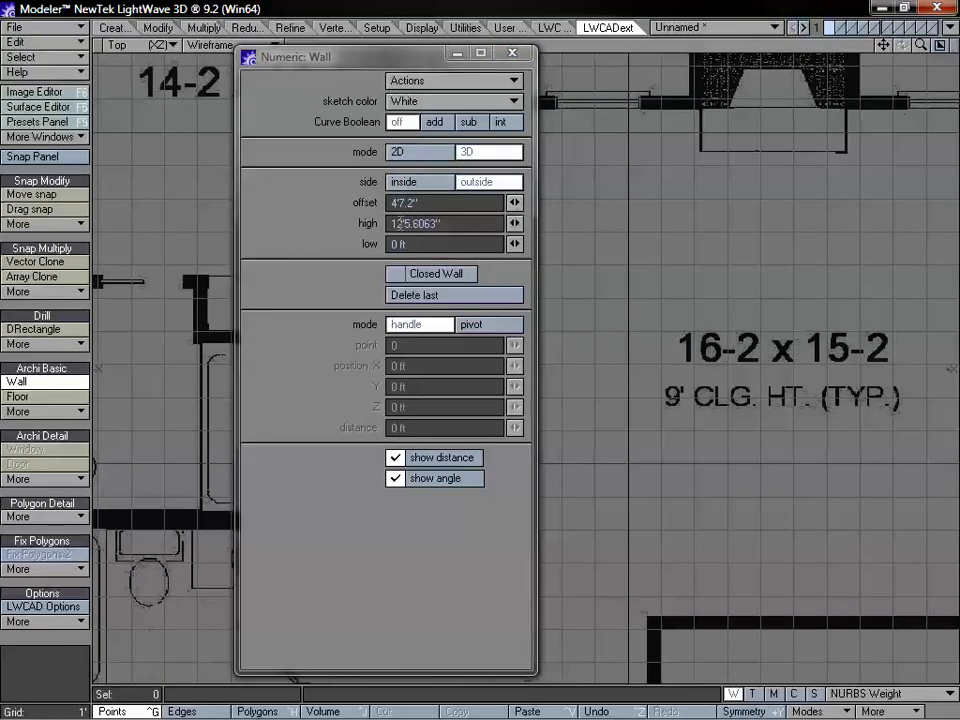
{"action": "left_click_drag", "start_coordinate": [402, 223], "coordinate": [345, 232]}
{"action": "type", "text": "9"}
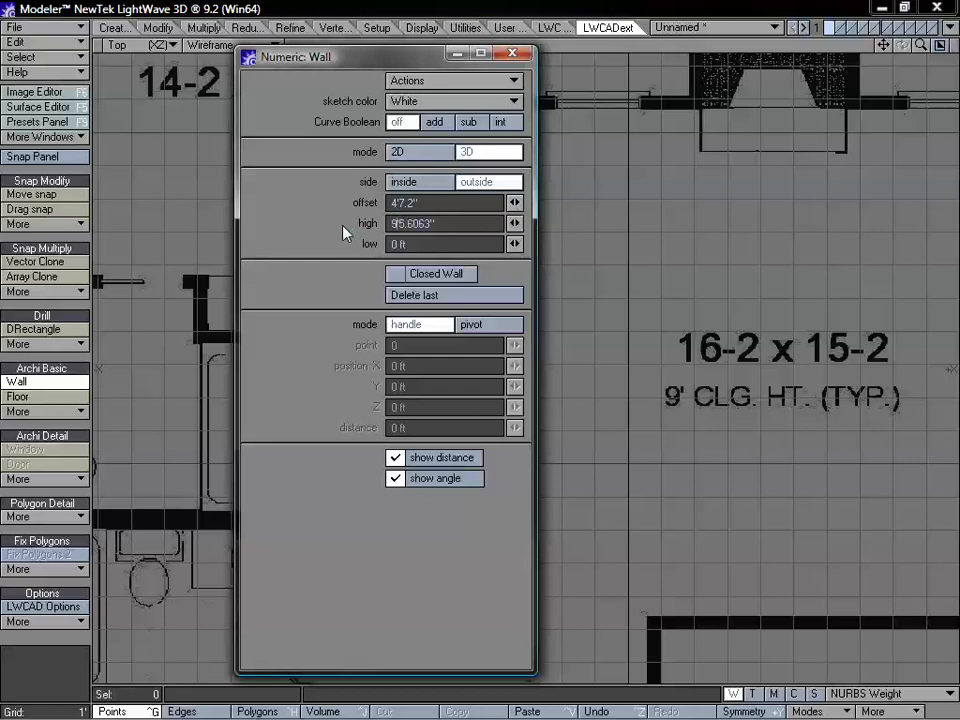
{"action": "left_click_drag", "start_coordinate": [399, 223], "coordinate": [482, 226]}
{"action": "key", "text": "BackSpace"}
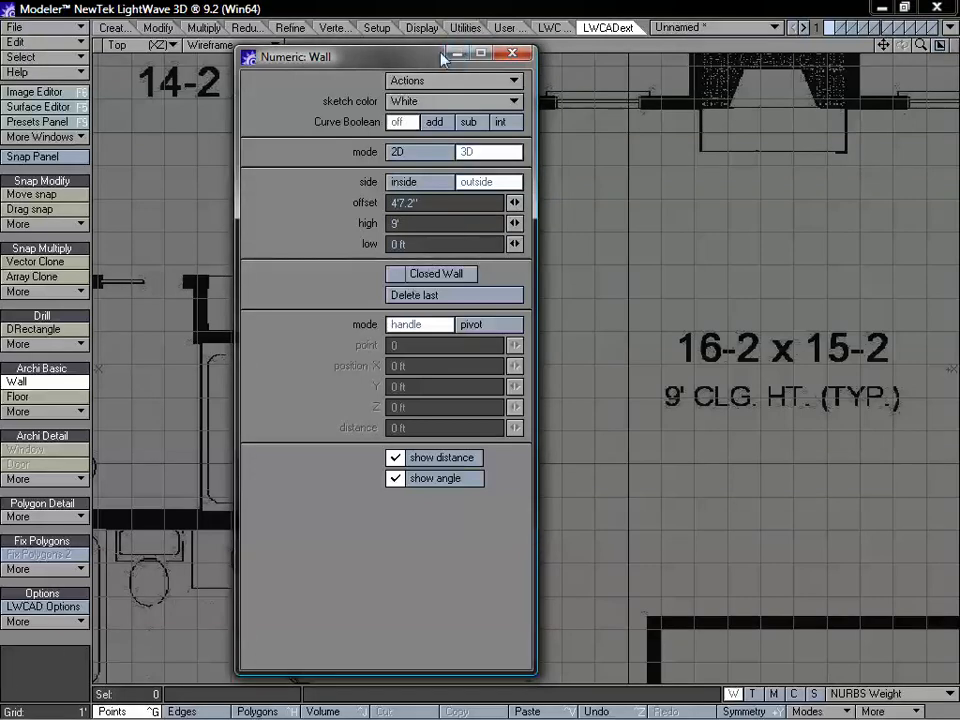
{"action": "left_click", "coordinate": [513, 53]}
Draw the first wall segment, 14'2" long, along the inner face of the 14-2 x 14-4 room's upper wall.
{"action": "left_click_drag", "start_coordinate": [921, 45], "coordinate": [910, 86]}
{"action": "left_click_drag", "start_coordinate": [883, 45], "coordinate": [879, 379]}
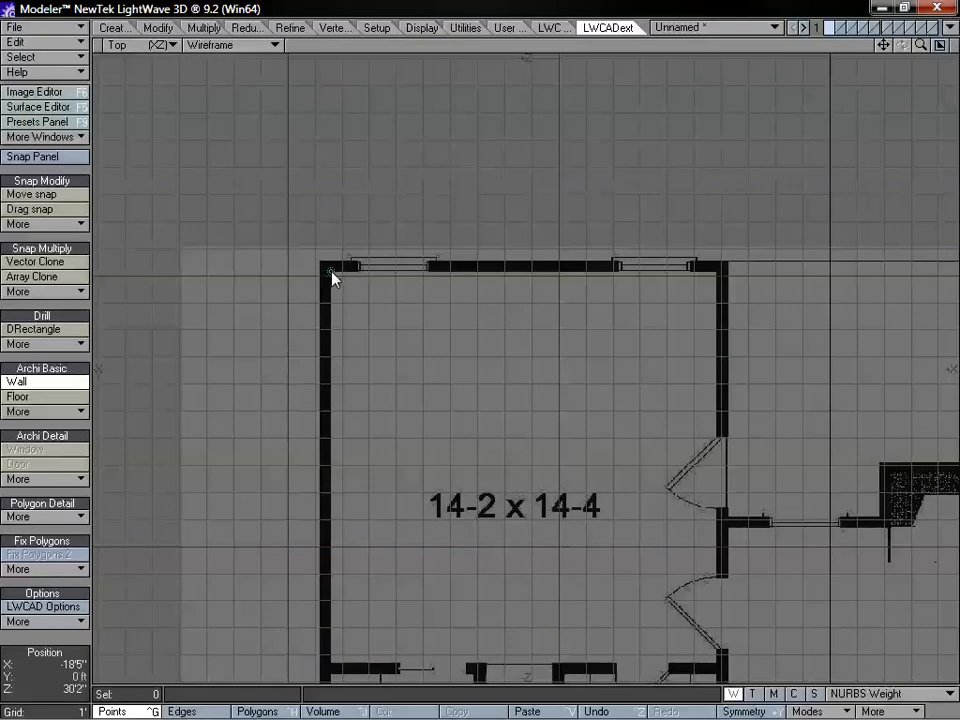
{"action": "left_click", "coordinate": [716, 272]}
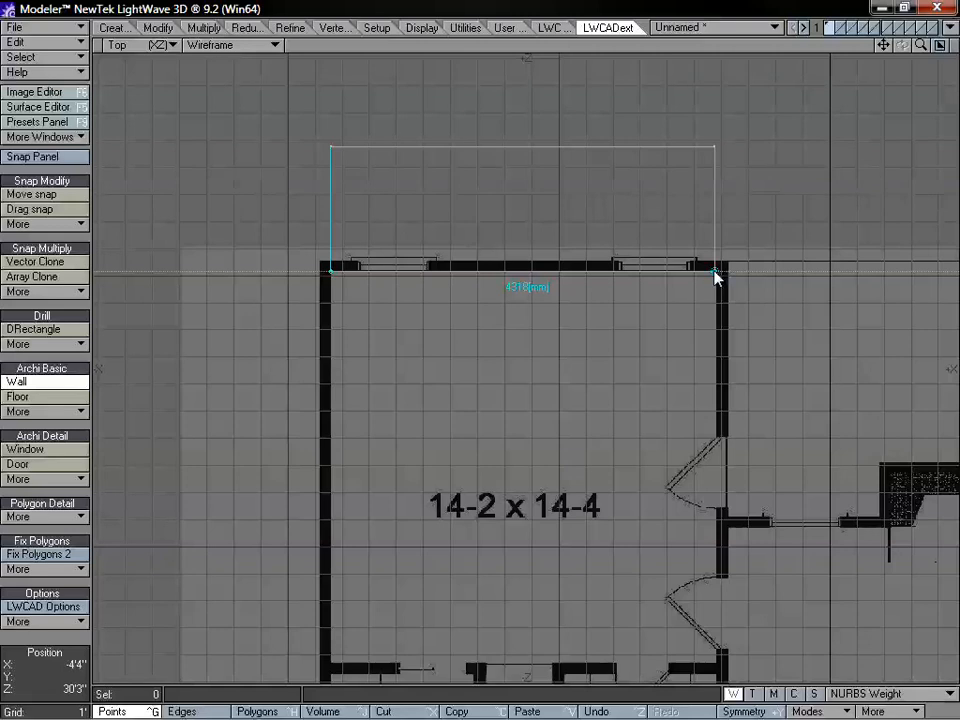
Correct the wall's offset to 4.7" and close the numeric options.
{"action": "key", "text": "n"}
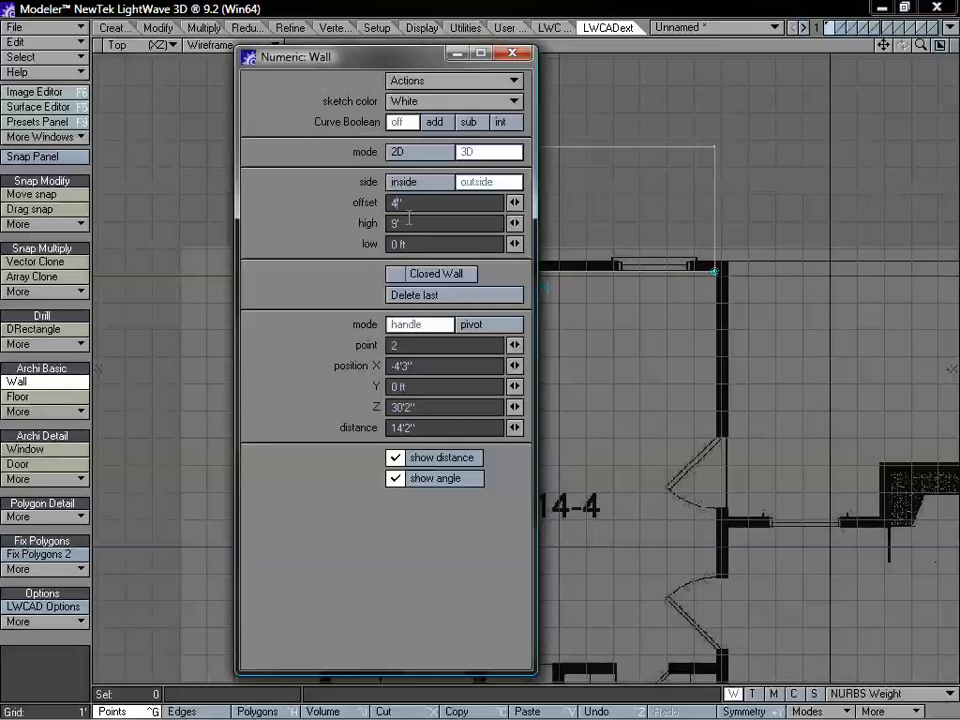
{"action": "type", "text": ".7"}
{"action": "left_click", "coordinate": [408, 222]}
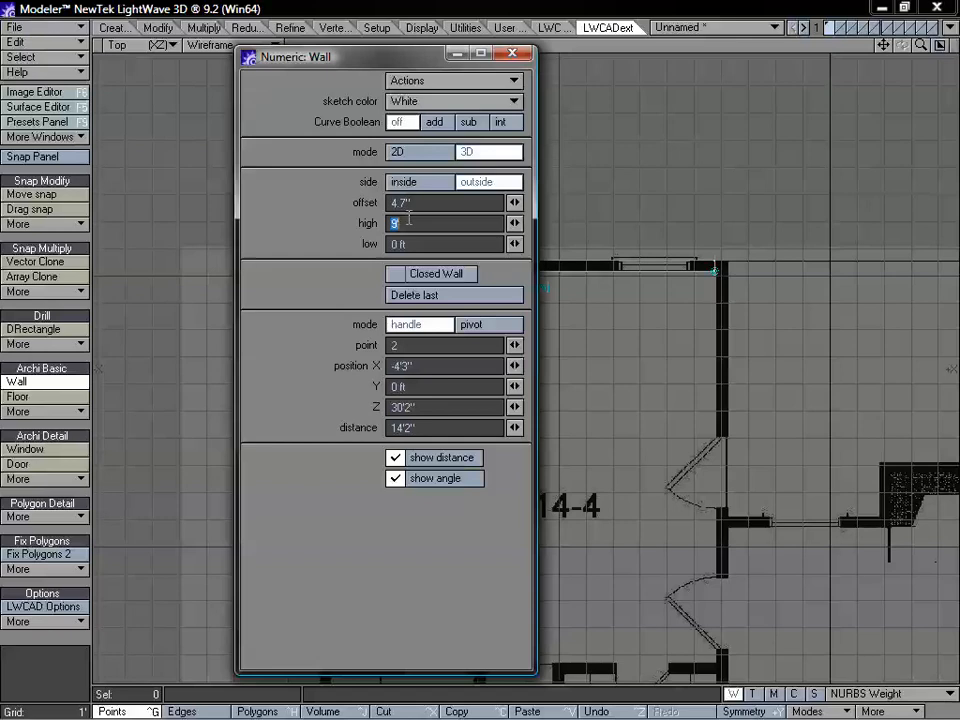
{"action": "key", "text": "Tab"}
{"action": "key", "text": "Tab"}
{"action": "left_click", "coordinate": [512, 53]}
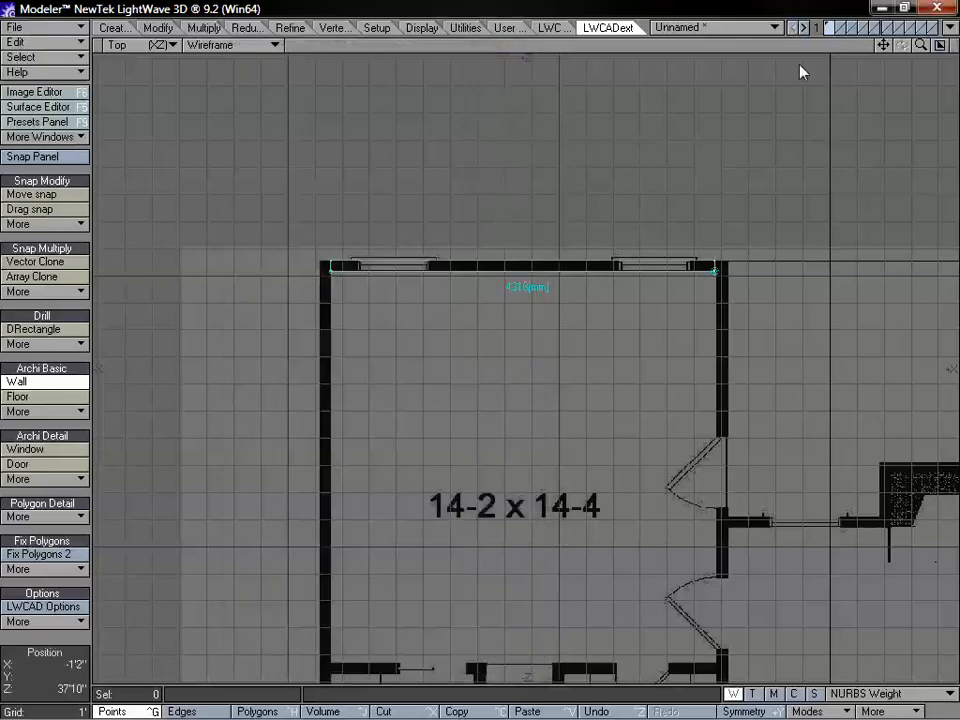
Continue the wall down the 14-2 x 14-4 room's right side and across to the 9-6 x 8-2 room's outer corner.
{"action": "left_click_drag", "start_coordinate": [884, 45], "coordinate": [719, 0]}
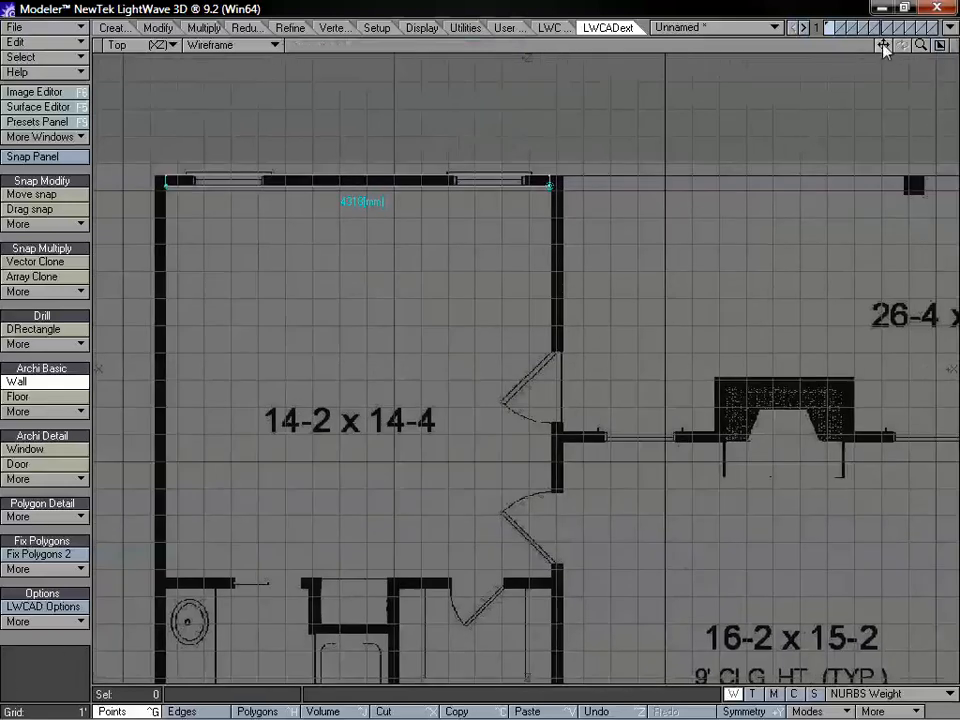
{"action": "left_click", "coordinate": [551, 446]}
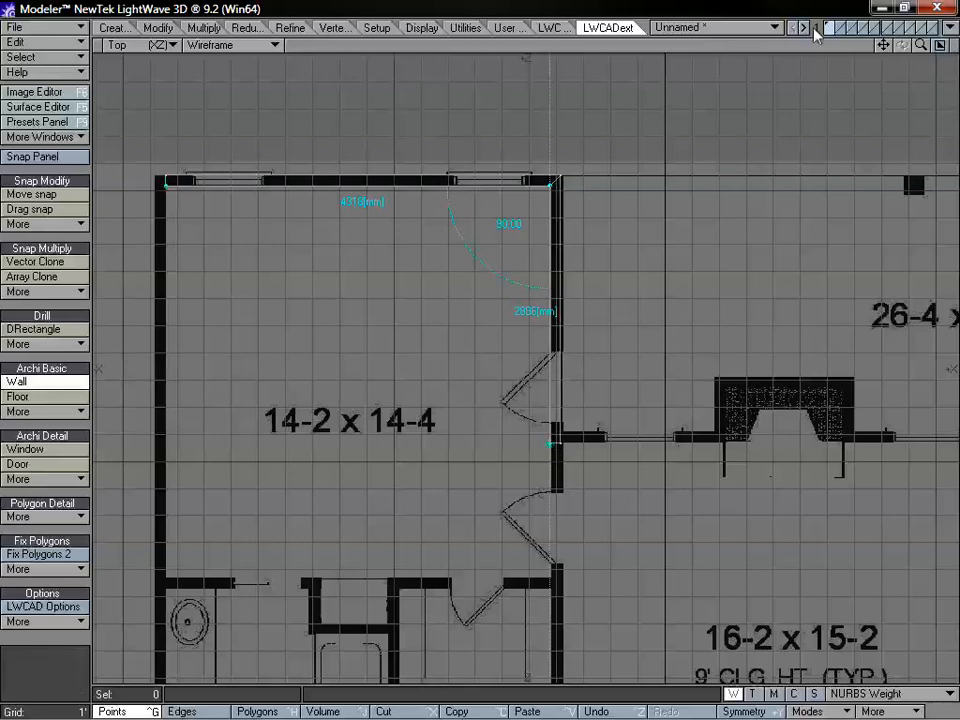
{"action": "left_click_drag", "start_coordinate": [884, 45], "coordinate": [910, 49]}
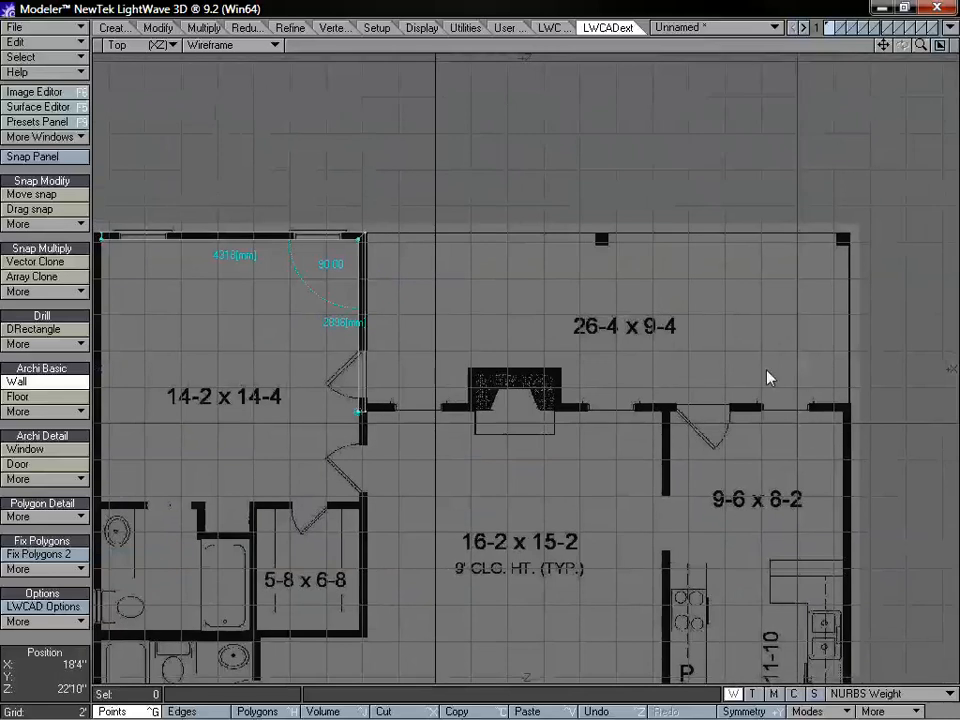
{"action": "left_click", "coordinate": [843, 412]}
Continue the wall around the 21-4 x 21-0 garage, down its right side, across its front and up to the entry.
{"action": "mouse_move", "coordinate": [884, 45]}
{"action": "left_mouse_down"}
{"action": "mouse_move", "coordinate": [880, 52]}
{"action": "mouse_move", "coordinate": [880, 39]}
{"action": "left_mouse_up"}
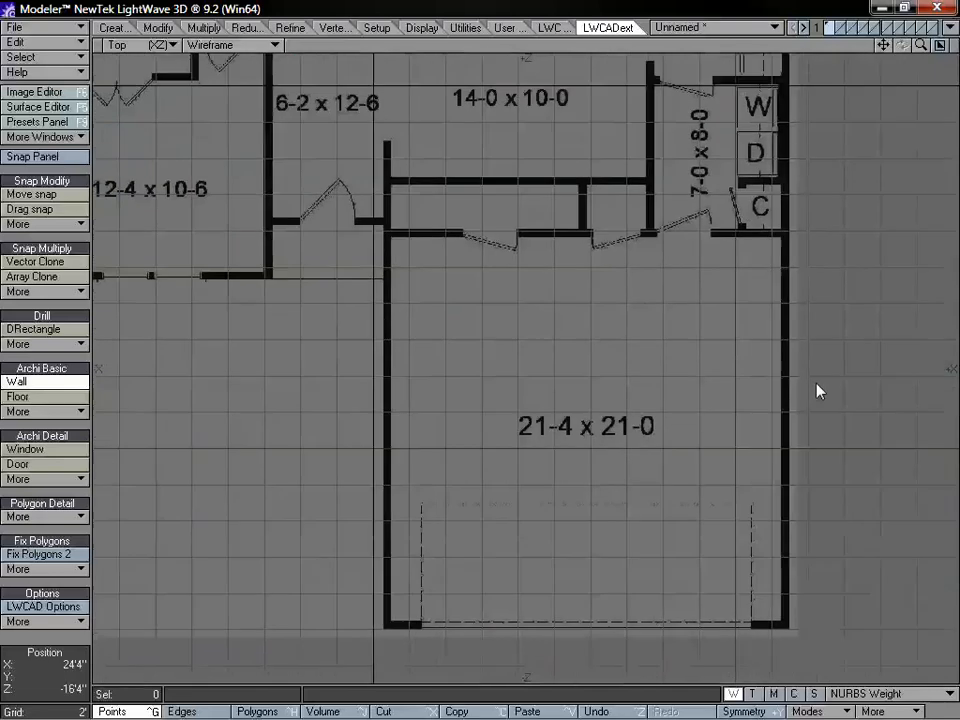
{"action": "left_click", "coordinate": [782, 625]}
{"action": "left_click", "coordinate": [391, 624]}
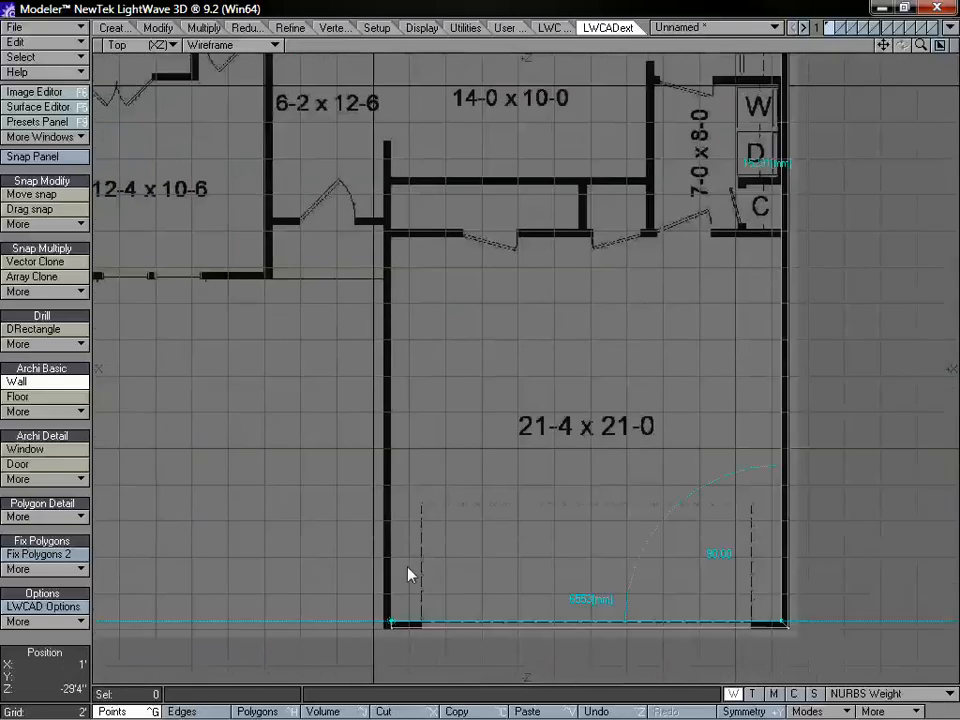
{"action": "left_click", "coordinate": [390, 218]}
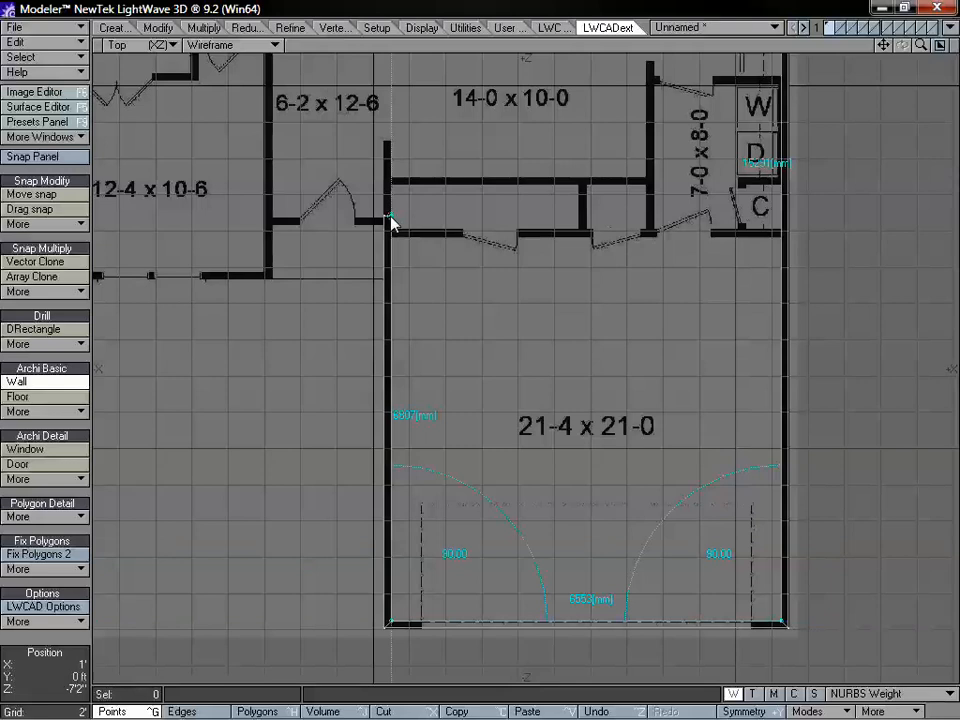
Continue the wall across the entry, down to the 12-4 x 10-6 room's corner and along that room's lower side.
{"action": "left_click", "coordinate": [269, 220]}
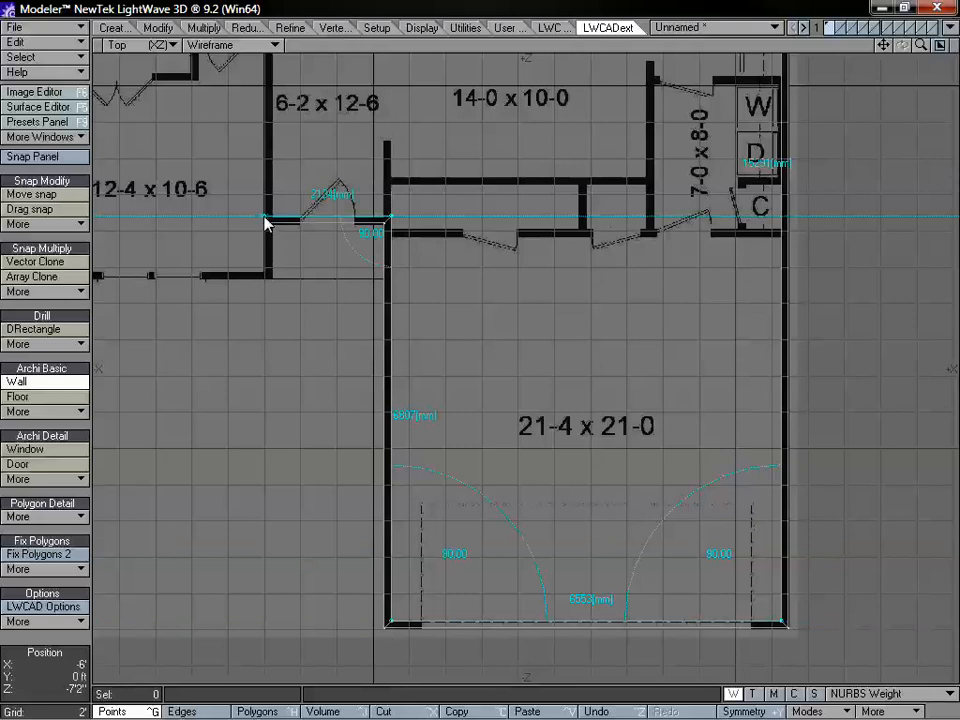
{"action": "left_click", "coordinate": [271, 277]}
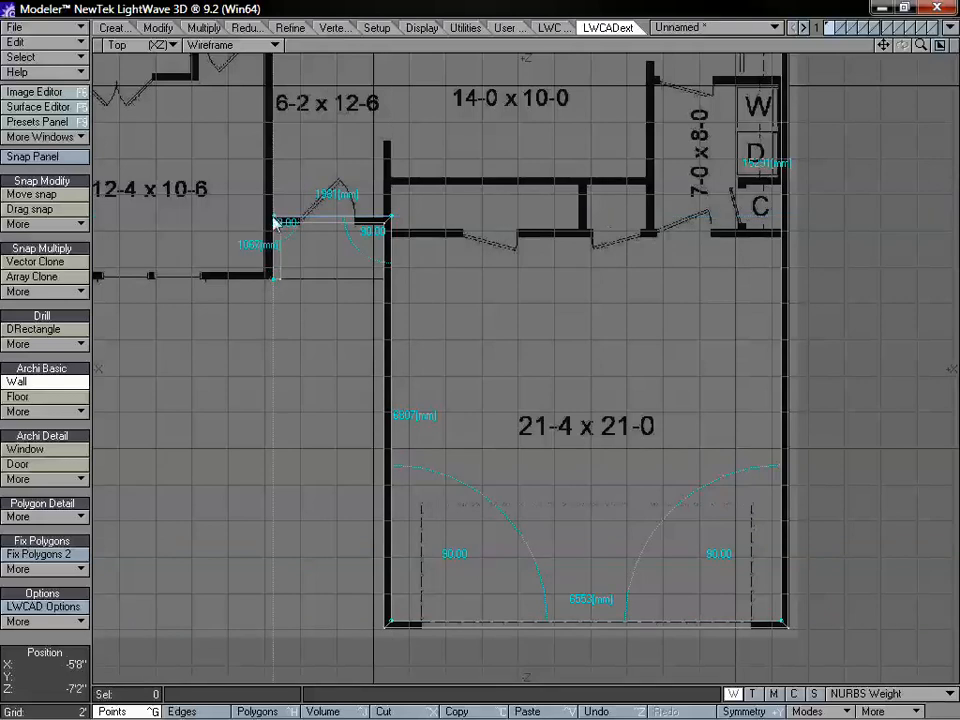
{"action": "left_click", "coordinate": [266, 279]}
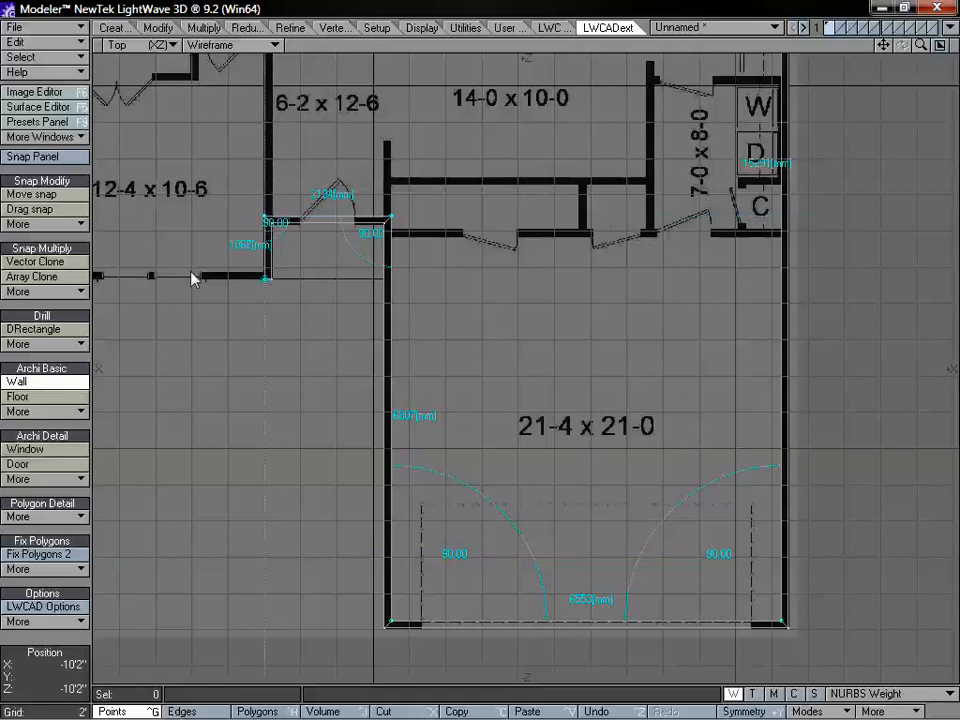
{"action": "left_click_drag", "start_coordinate": [883, 45], "coordinate": [957, 205]}
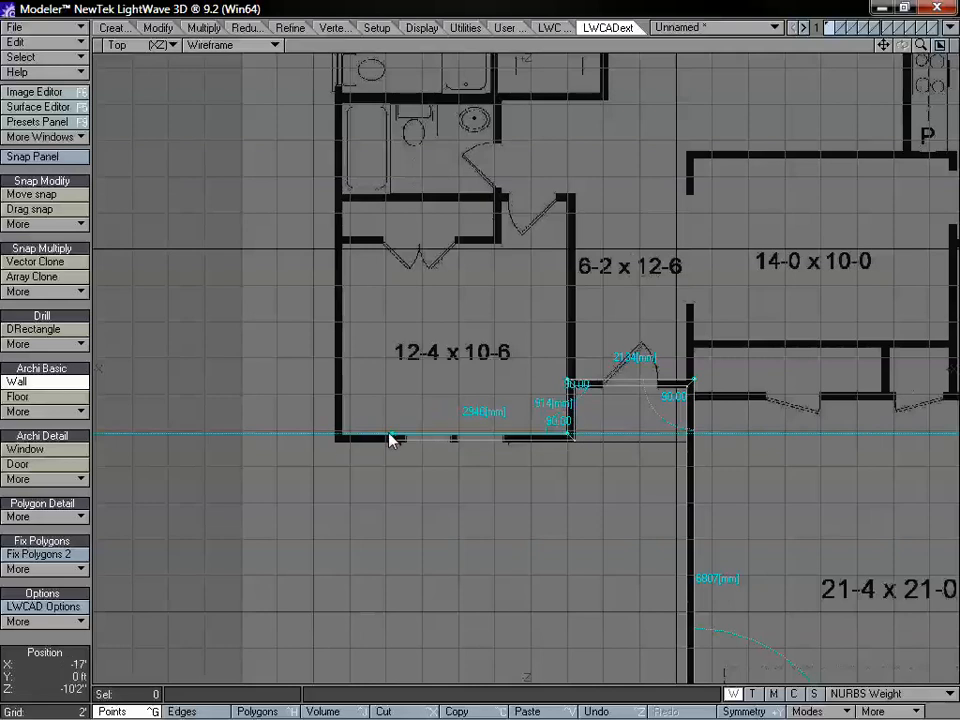
{"action": "left_click_drag", "start_coordinate": [389, 434], "coordinate": [342, 433]}
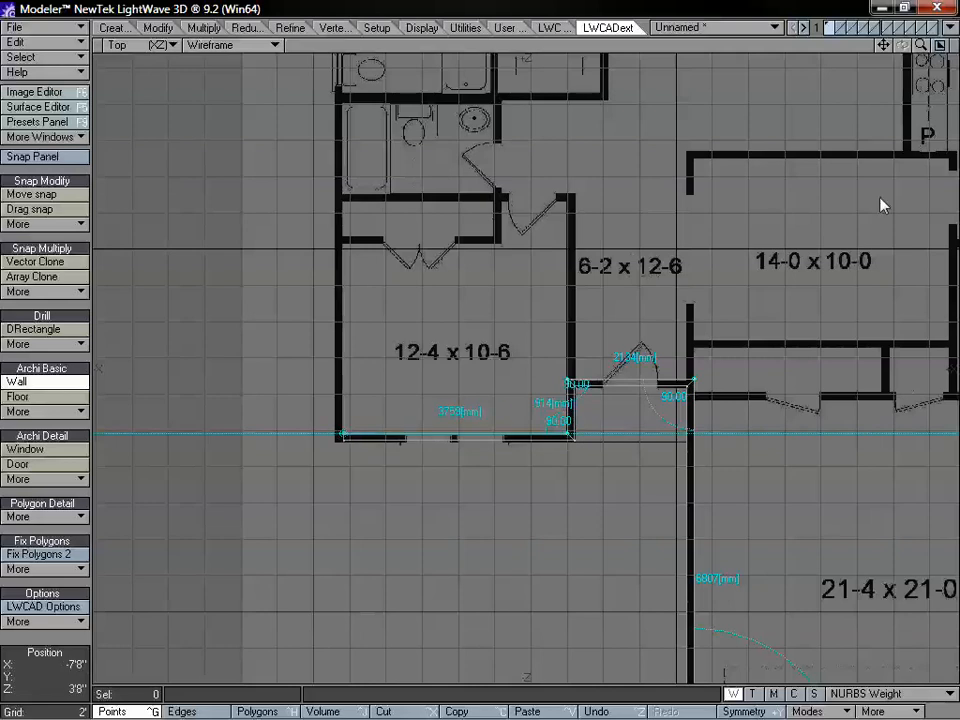
Extend the wall up the house's left side to the starting corner of the 14-2 x 14-4 room, closing the outline.
{"action": "left_click_drag", "start_coordinate": [883, 45], "coordinate": [899, 538]}
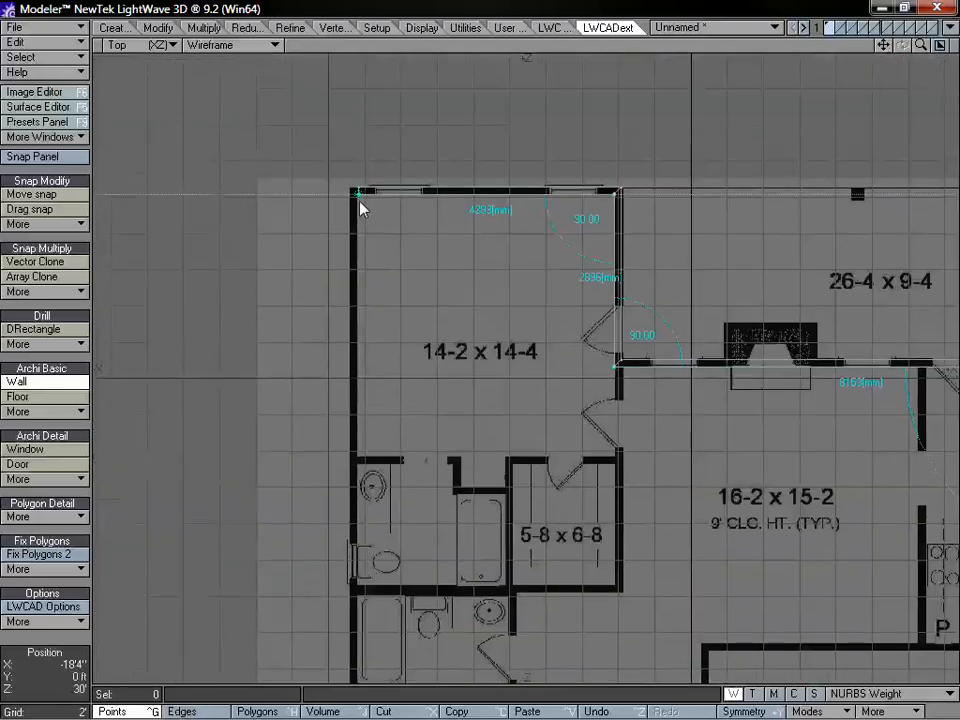
{"action": "left_click_drag", "start_coordinate": [360, 202], "coordinate": [359, 202]}
{"action": "mouse_move", "coordinate": [360, 214]}
{"action": "left_mouse_down"}
{"action": "mouse_move", "coordinate": [360, 234]}
{"action": "mouse_move", "coordinate": [356, 205]}
{"action": "left_mouse_up"}
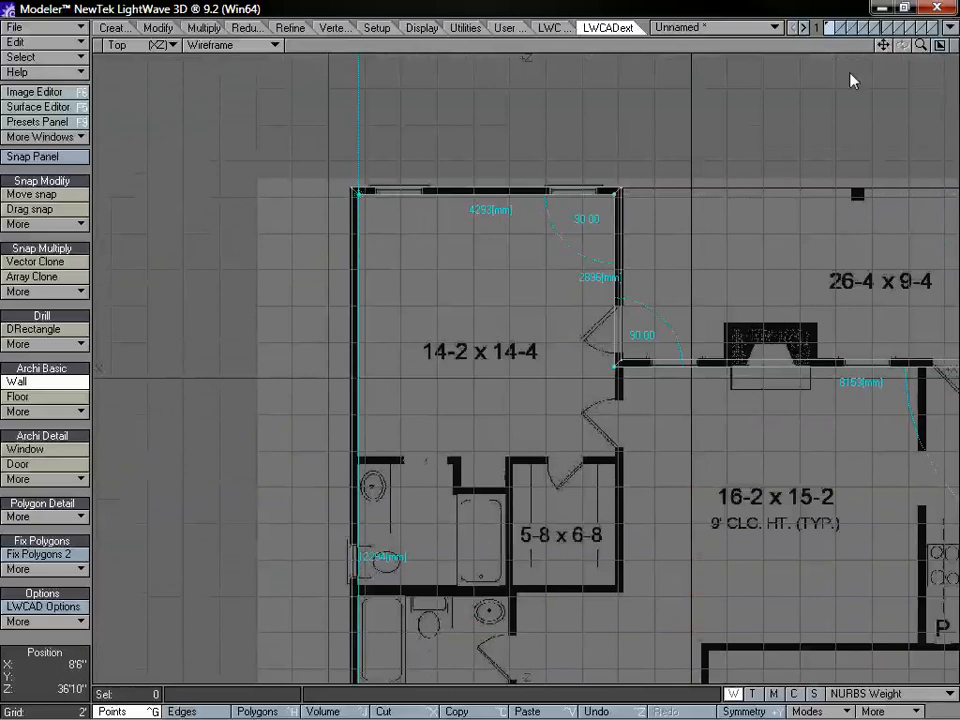
{"action": "left_click_drag", "start_coordinate": [920, 45], "coordinate": [819, 0]}
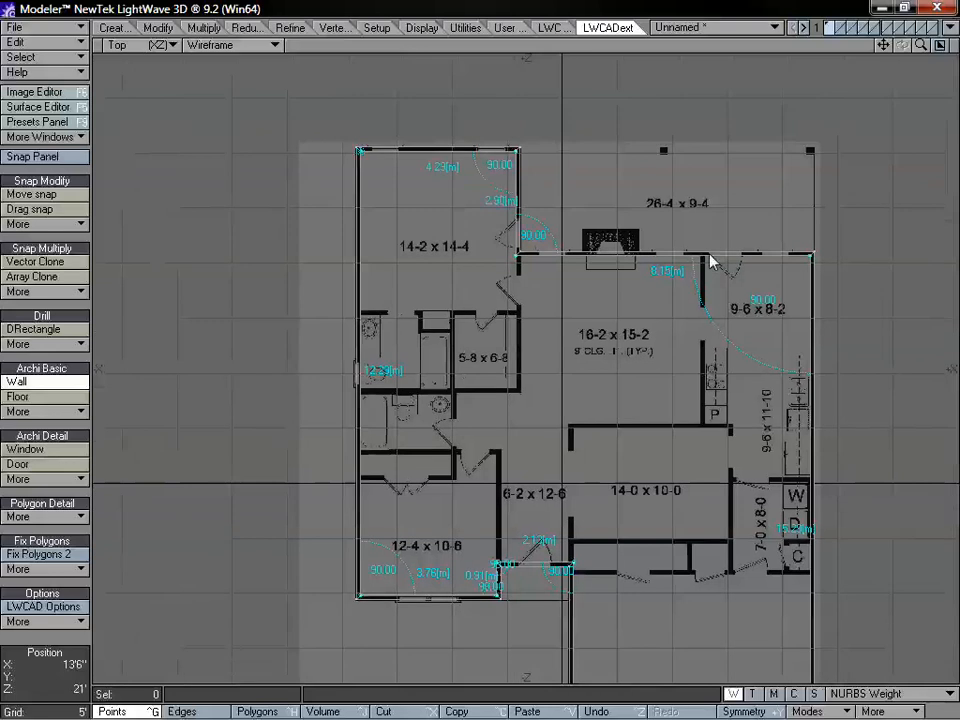
Inspect the wall outline in perspective within the four-view layout and finish the Wall tool.
{"action": "key", "text": "0"}
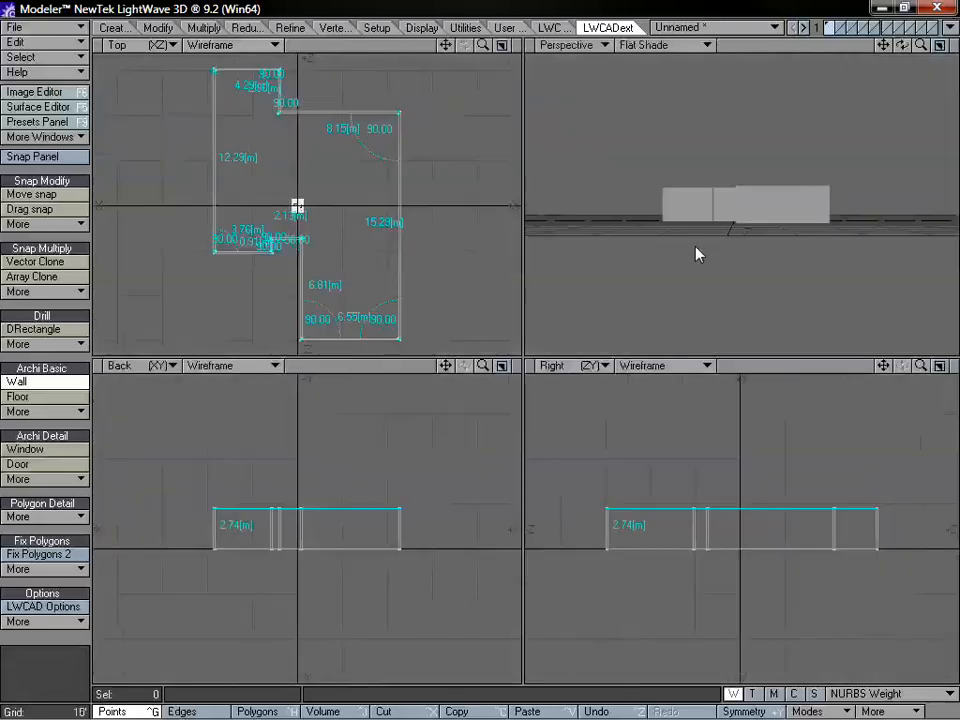
{"action": "mouse_move", "coordinate": [696, 253]}
{"action": "left_mouse_down", "text": "alt"}
{"action": "mouse_move", "coordinate": [731, 259]}
{"action": "mouse_move", "coordinate": [712, 248]}
{"action": "left_mouse_up", "text": "alt"}
{"action": "left_click_drag", "start_coordinate": [921, 46], "coordinate": [946, 48]}
{"action": "left_click_drag", "start_coordinate": [825, 130], "coordinate": [735, 174], "text": "alt"}
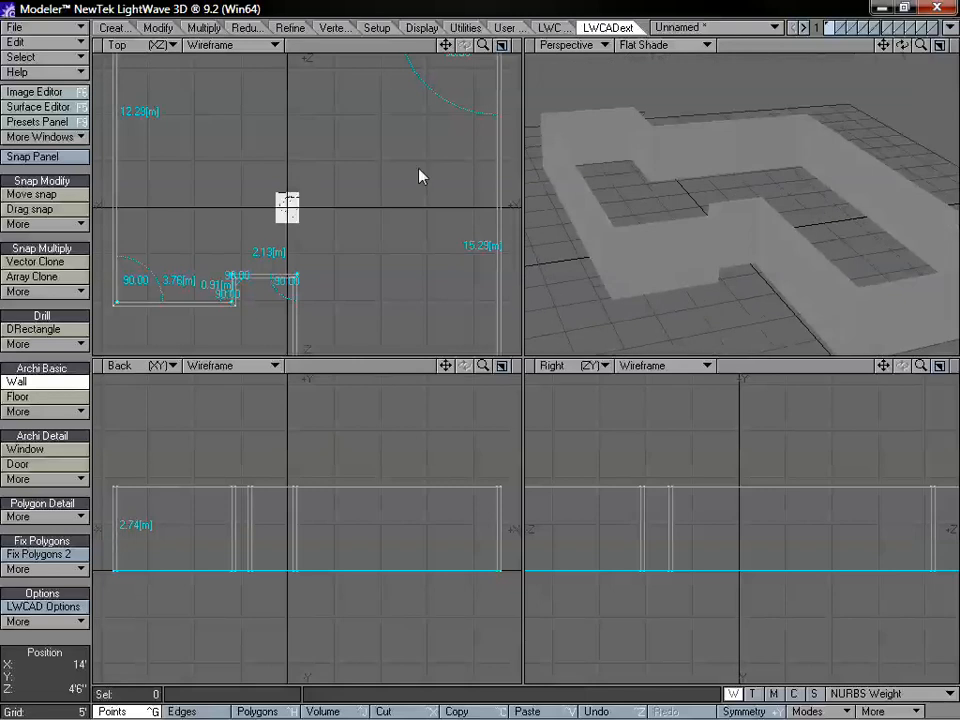
{"action": "key", "text": "space"}
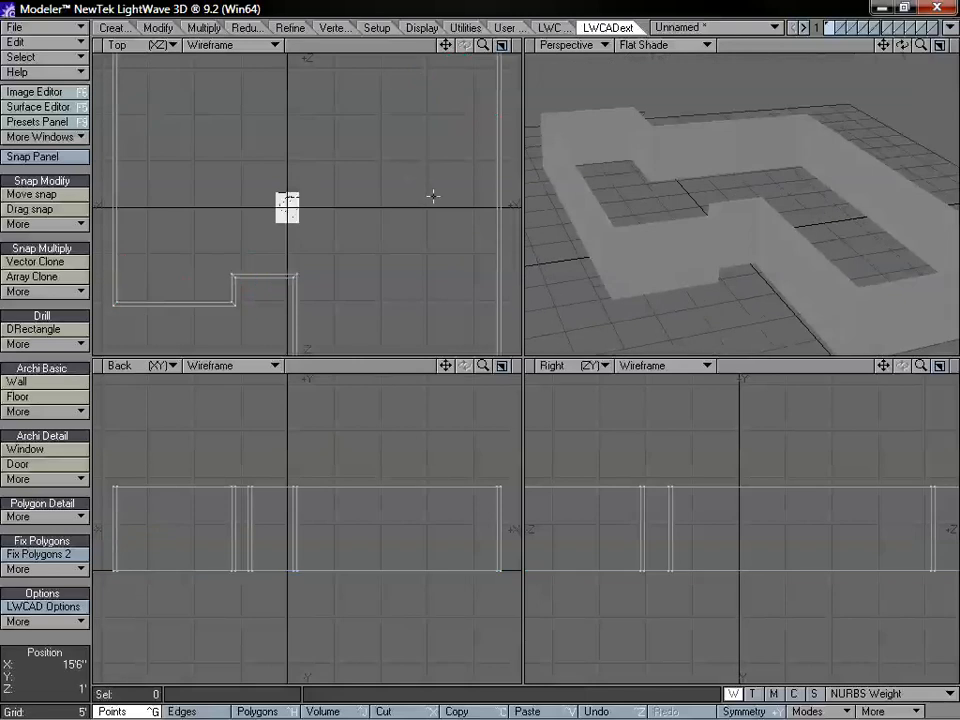
{"action": "key", "text": "KP_0"}
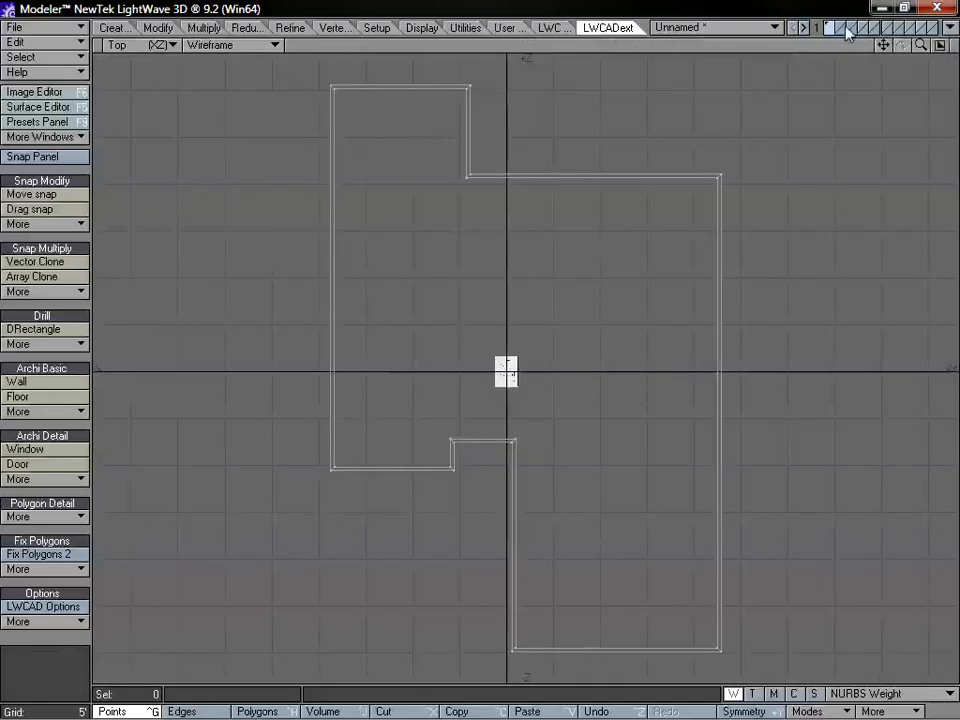
{"action": "left_click_drag", "start_coordinate": [920, 45], "coordinate": [944, 45]}
{"action": "key", "text": "a"}
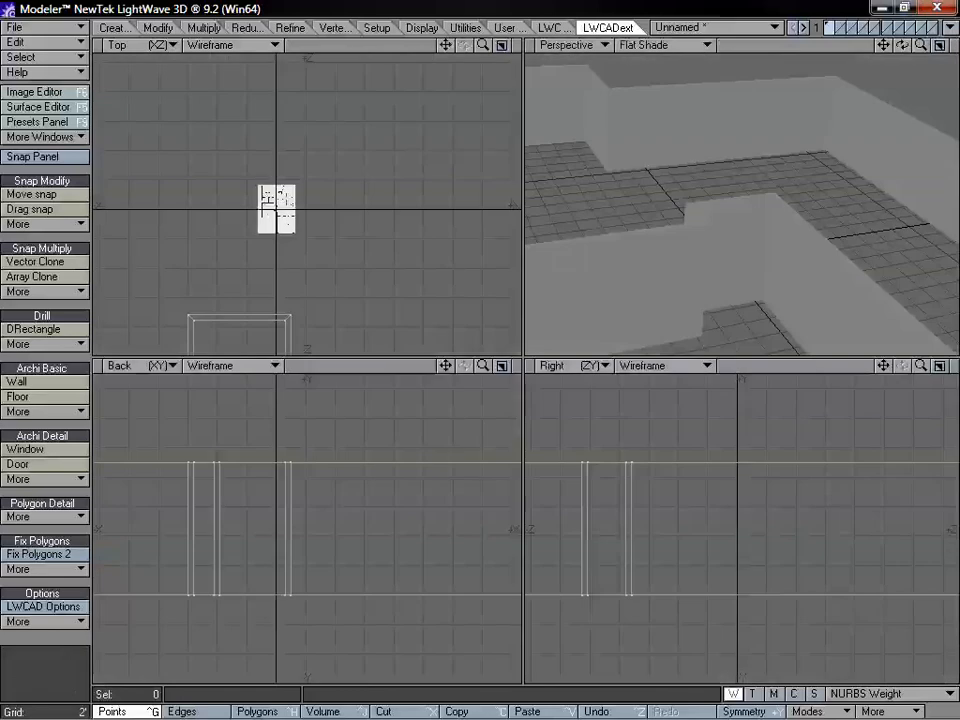
{"action": "mouse_move", "coordinate": [919, 46]}
{"action": "left_mouse_down"}
{"action": "mouse_move", "coordinate": [884, 47]}
{"action": "mouse_move", "coordinate": [914, 48]}
{"action": "left_mouse_up"}
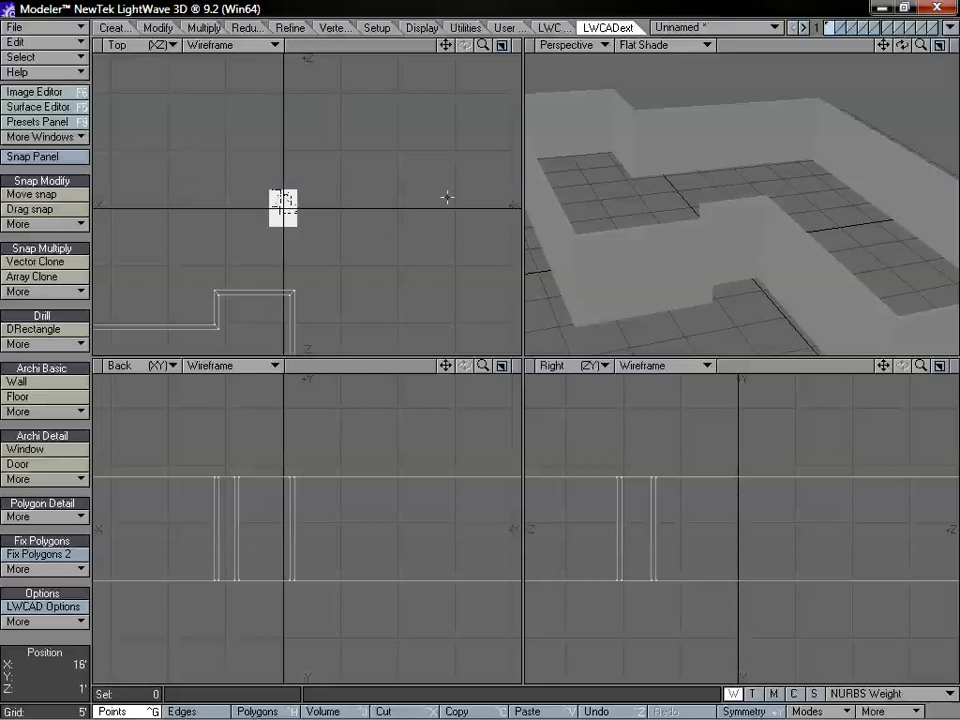
Restore the FLOOR PLAN.bmp backdrop in the Top view to the scale of the modelled walls.
{"action": "key", "text": "d"}
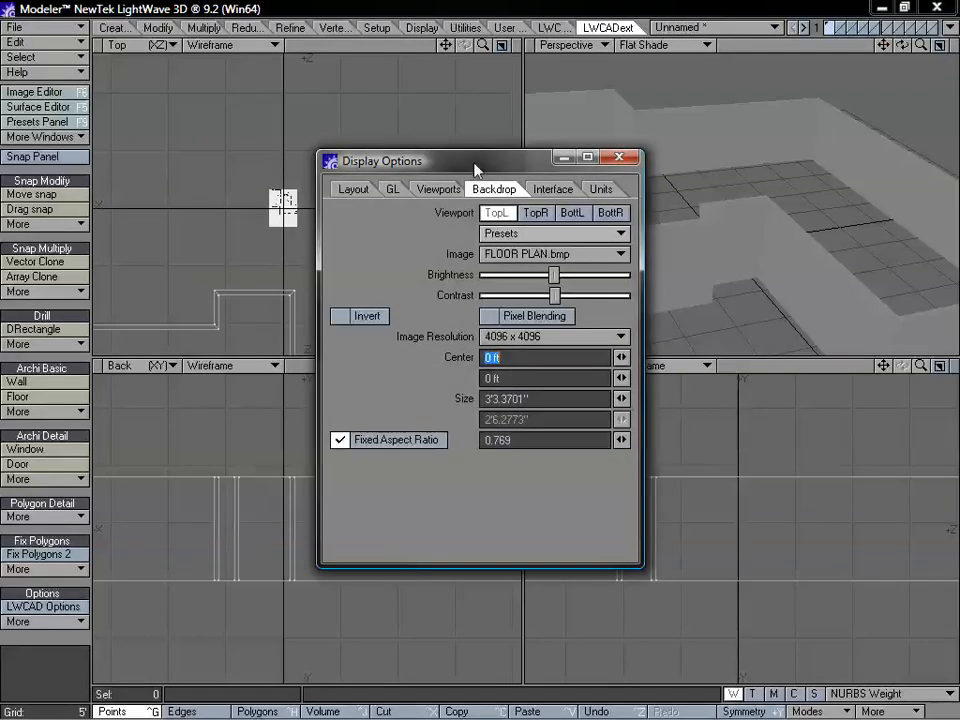
{"action": "left_click_drag", "start_coordinate": [478, 160], "coordinate": [508, 158]}
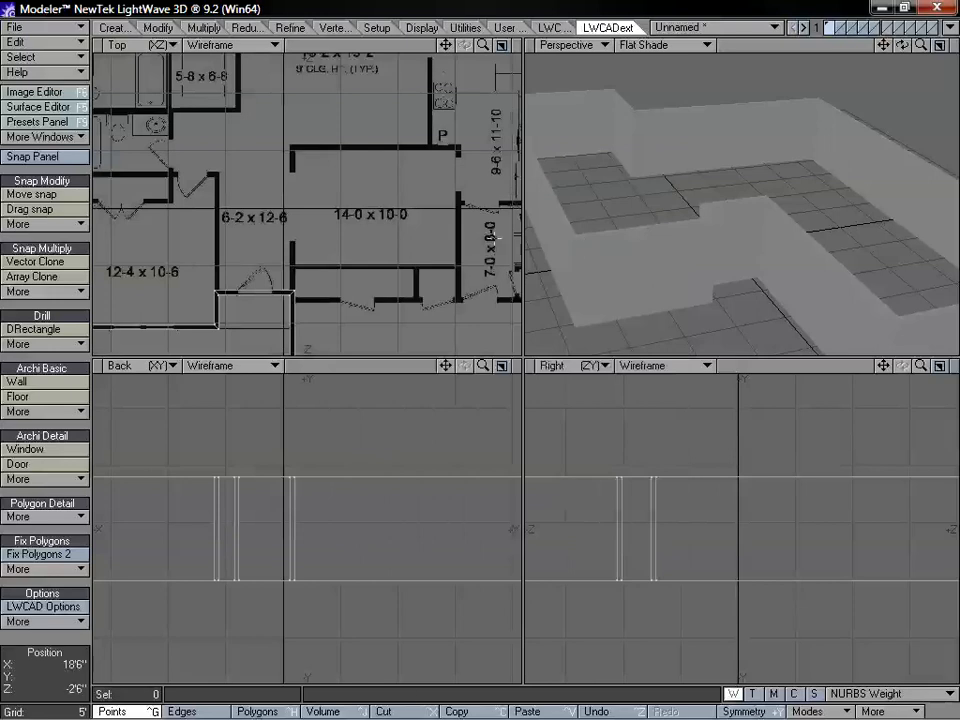
{"action": "key", "text": "a"}
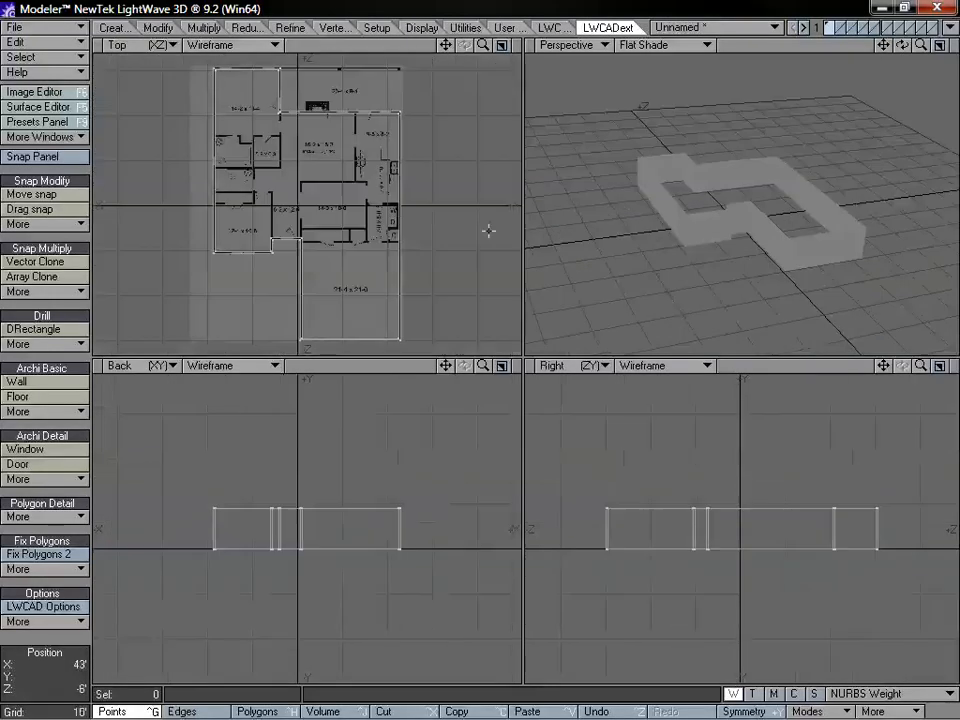
{"action": "left_click_drag", "start_coordinate": [717, 161], "coordinate": [499, 182], "text": "alt"}
{"action": "left_click_drag", "start_coordinate": [446, 45], "coordinate": [499, 99]}
Review the LWCAD snap settings.
{"action": "left_click", "coordinate": [72, 160]}
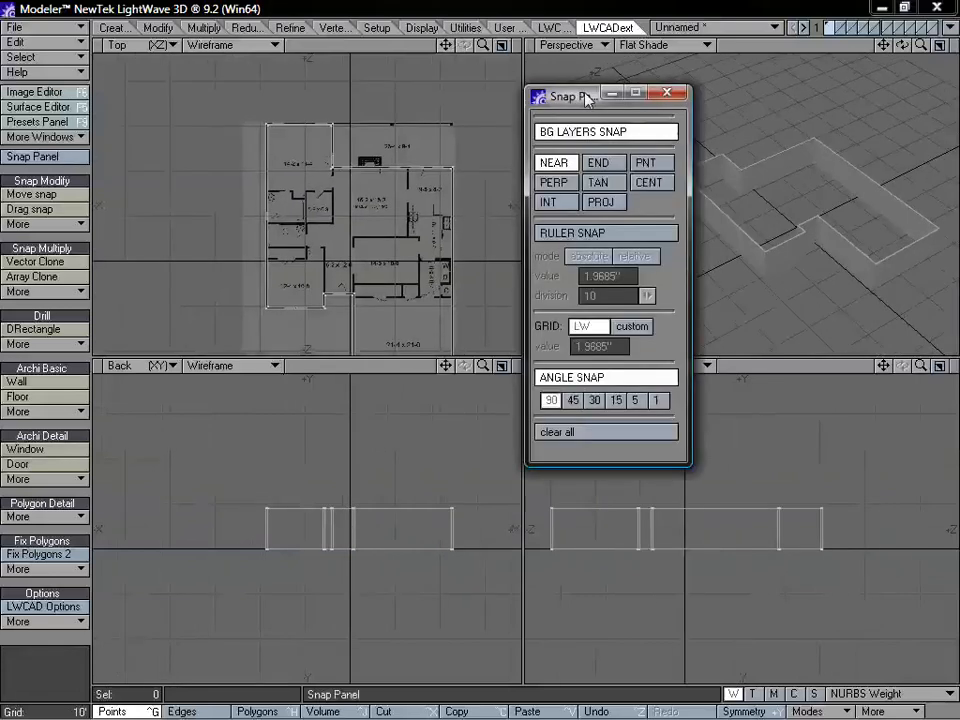
{"action": "left_click_drag", "start_coordinate": [583, 96], "coordinate": [602, 100]}
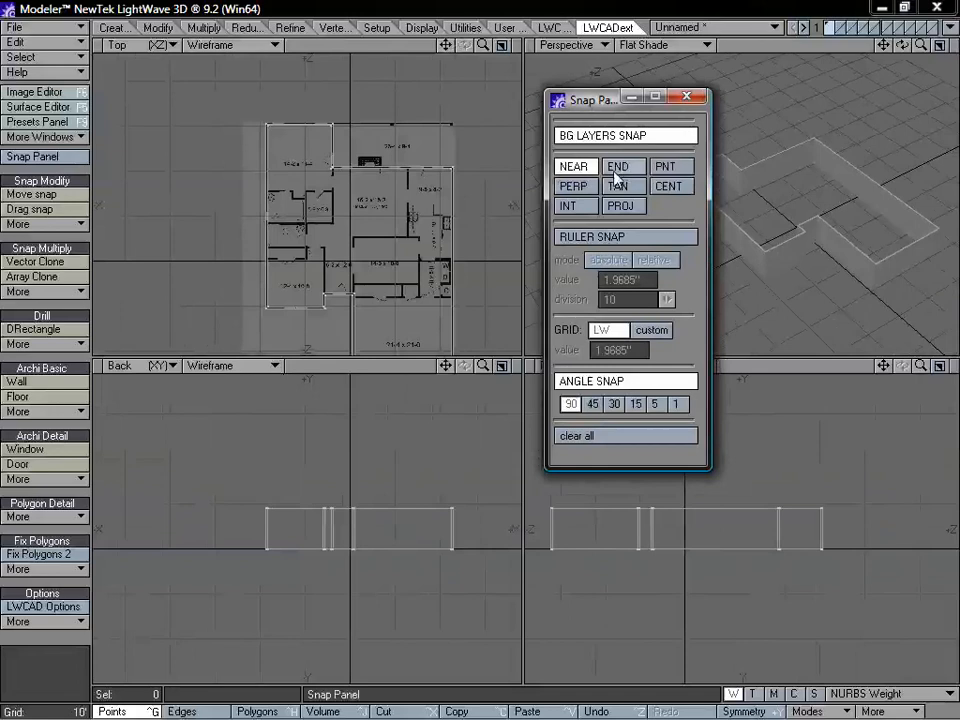
{"action": "left_click", "coordinate": [686, 97]}
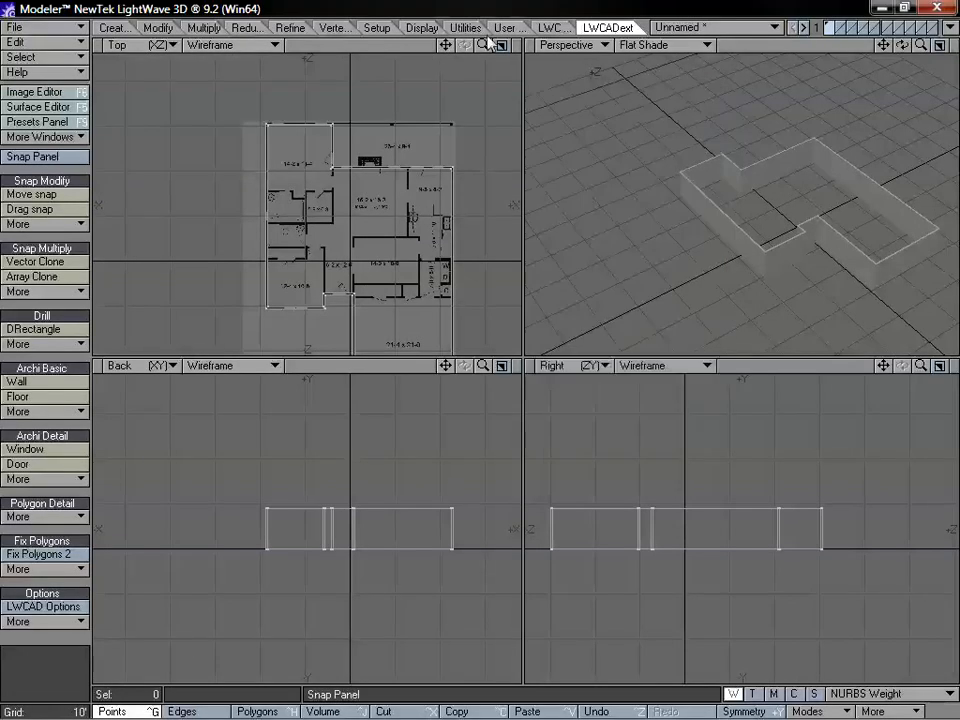
Draw a wall from the 14-2 x 14-4 room's inner corner down past the 5-8 x 6-8 closet and across to the left outer wall.
{"action": "left_click_drag", "start_coordinate": [483, 45], "coordinate": [576, 45]}
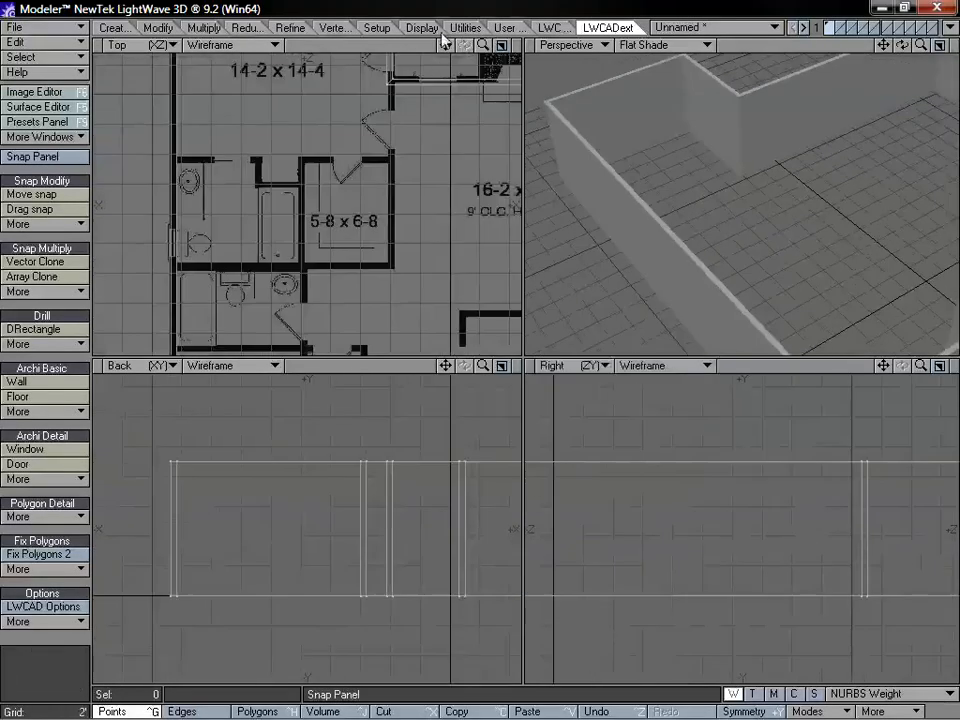
{"action": "left_click_drag", "start_coordinate": [446, 45], "coordinate": [477, 114]}
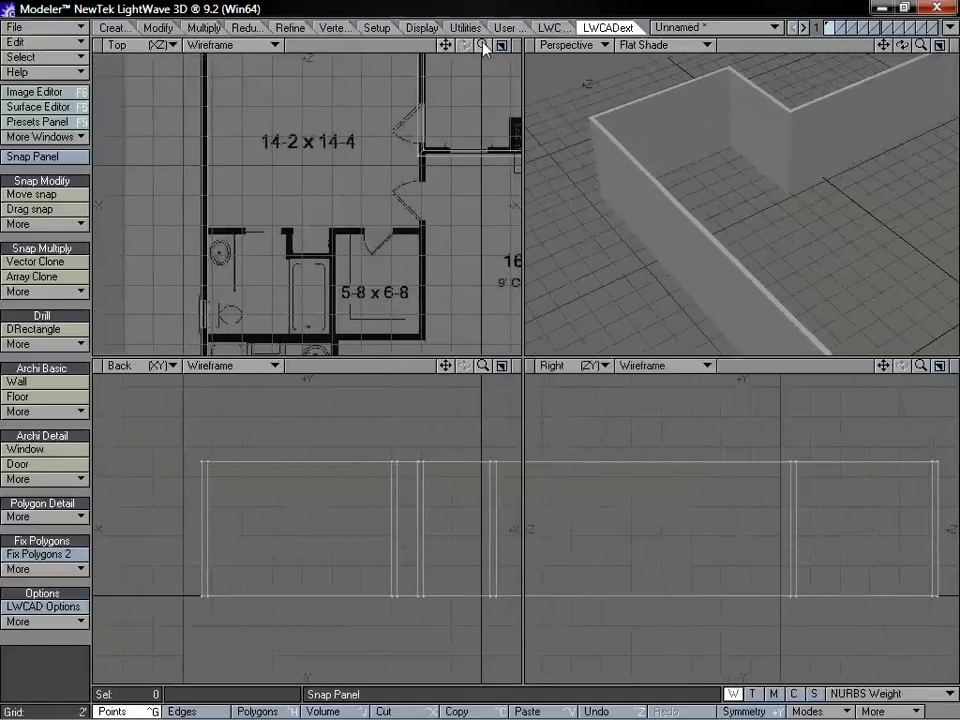
{"action": "left_click_drag", "start_coordinate": [483, 45], "coordinate": [452, 50]}
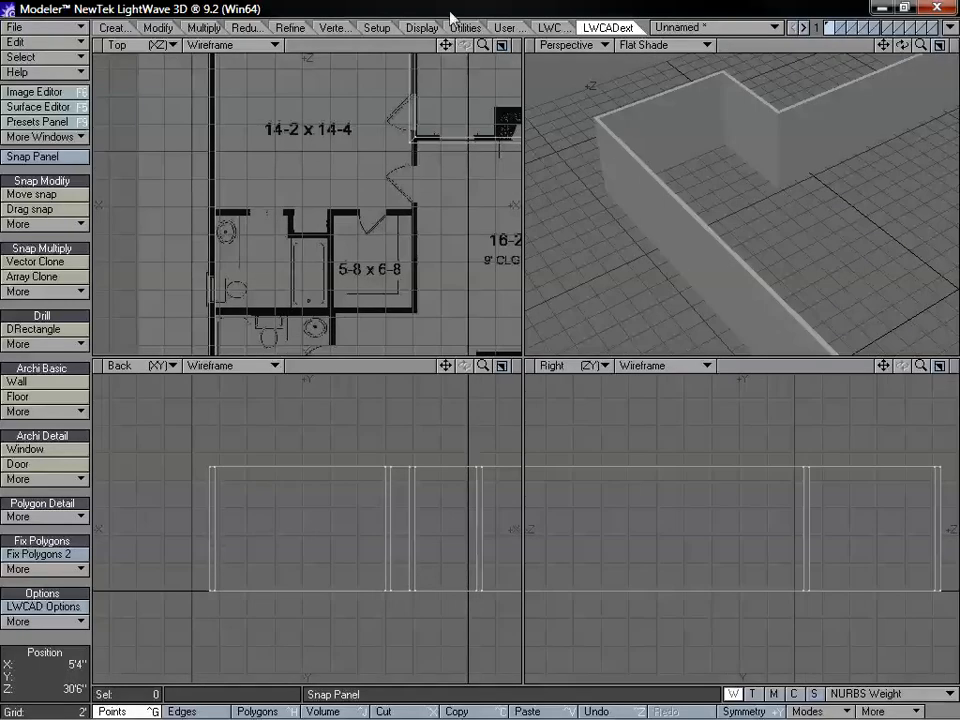
{"action": "mouse_move", "coordinate": [447, 45]}
{"action": "left_mouse_down"}
{"action": "mouse_move", "coordinate": [447, 2]}
{"action": "mouse_move", "coordinate": [450, 48]}
{"action": "left_mouse_up"}
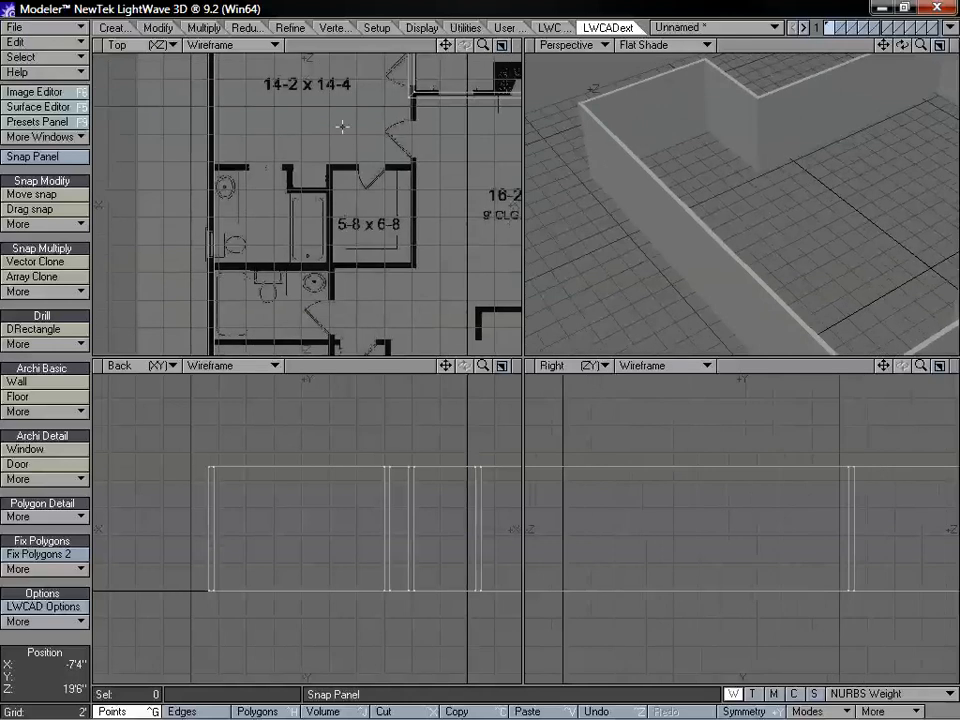
{"action": "left_click", "coordinate": [30, 382]}
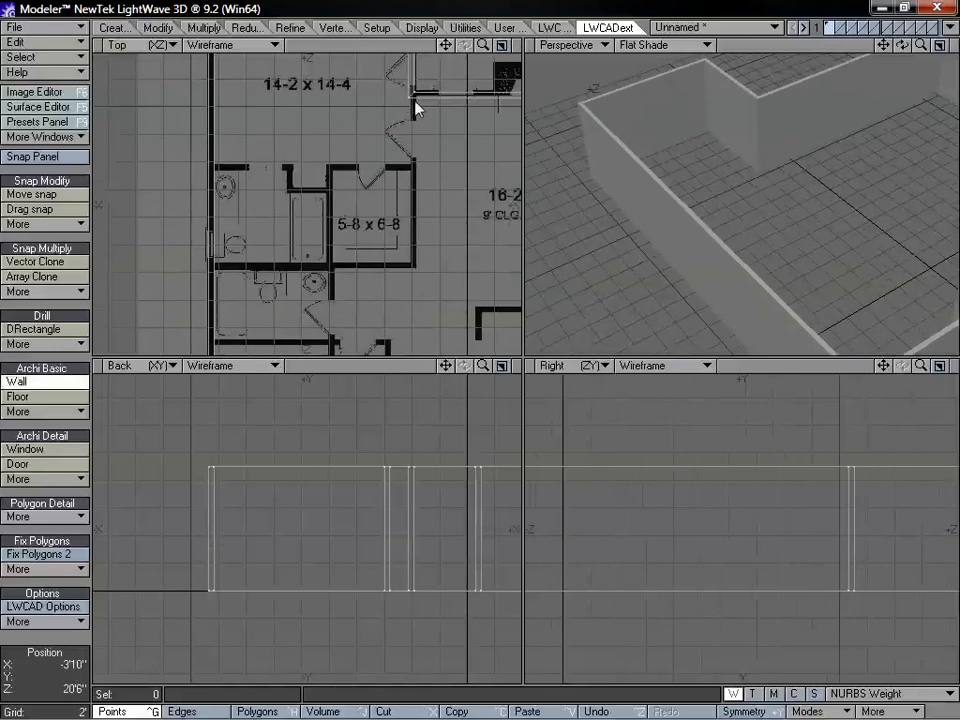
{"action": "left_click_drag", "start_coordinate": [409, 94], "coordinate": [408, 262]}
{"action": "left_click_drag", "start_coordinate": [236, 260], "coordinate": [214, 264]}
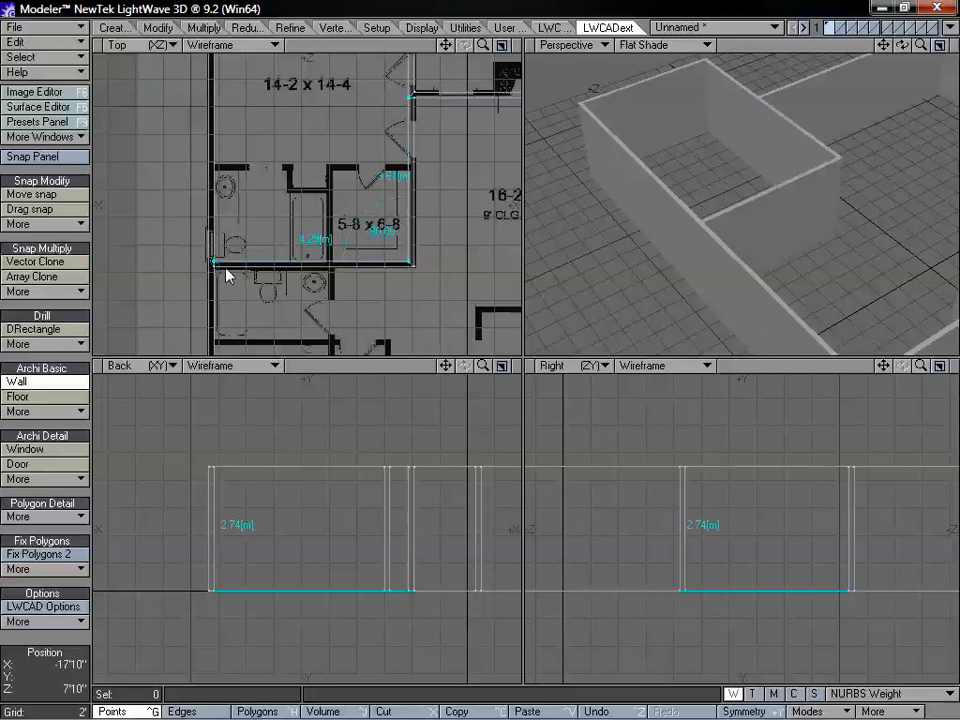
{"action": "left_click_drag", "start_coordinate": [446, 45], "coordinate": [450, 100]}
{"action": "key", "text": "space"}
Add a wall along the lower side of the 14-2 x 14-4 room and a divider between the bathroom and the 5-8 x 6-8 closet.
{"action": "left_click", "coordinate": [39, 384]}
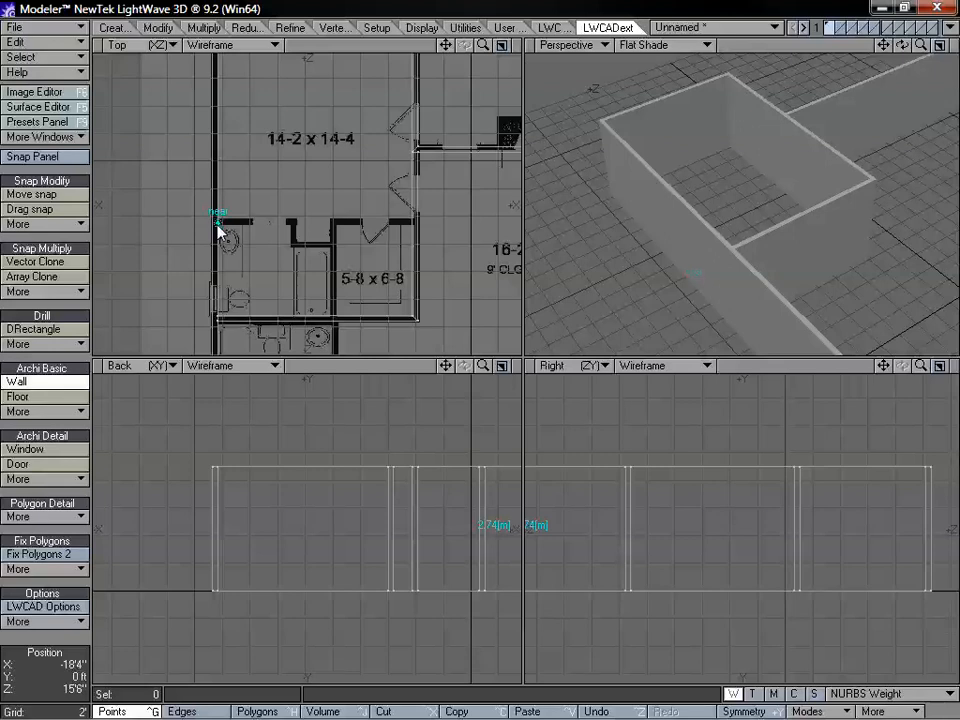
{"action": "left_click", "coordinate": [412, 221]}
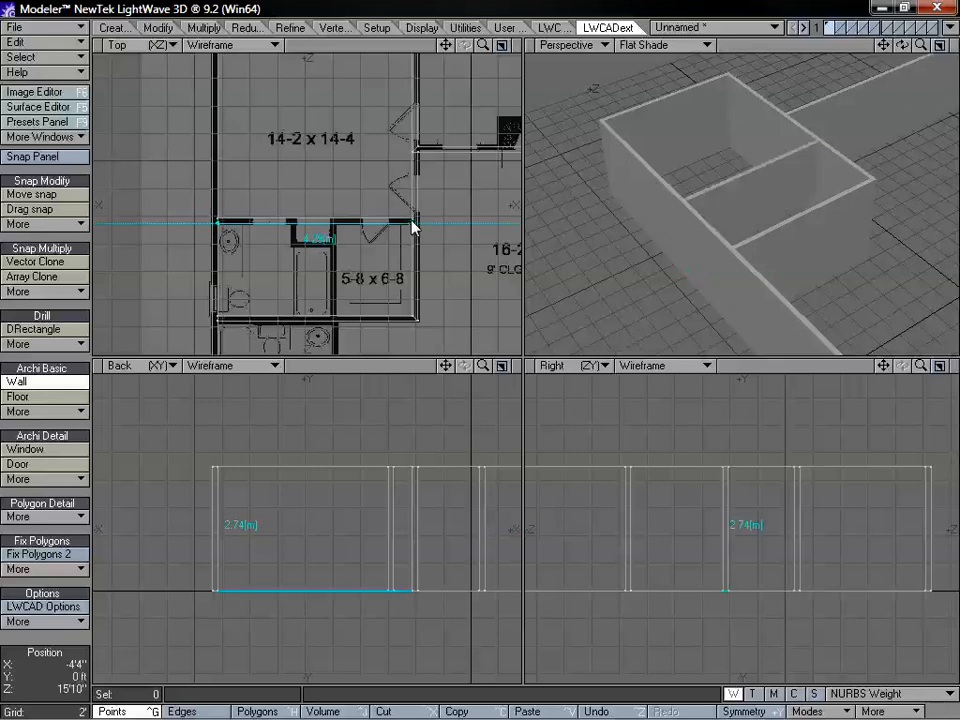
{"action": "key", "text": "space"}
{"action": "left_click", "coordinate": [43, 386]}
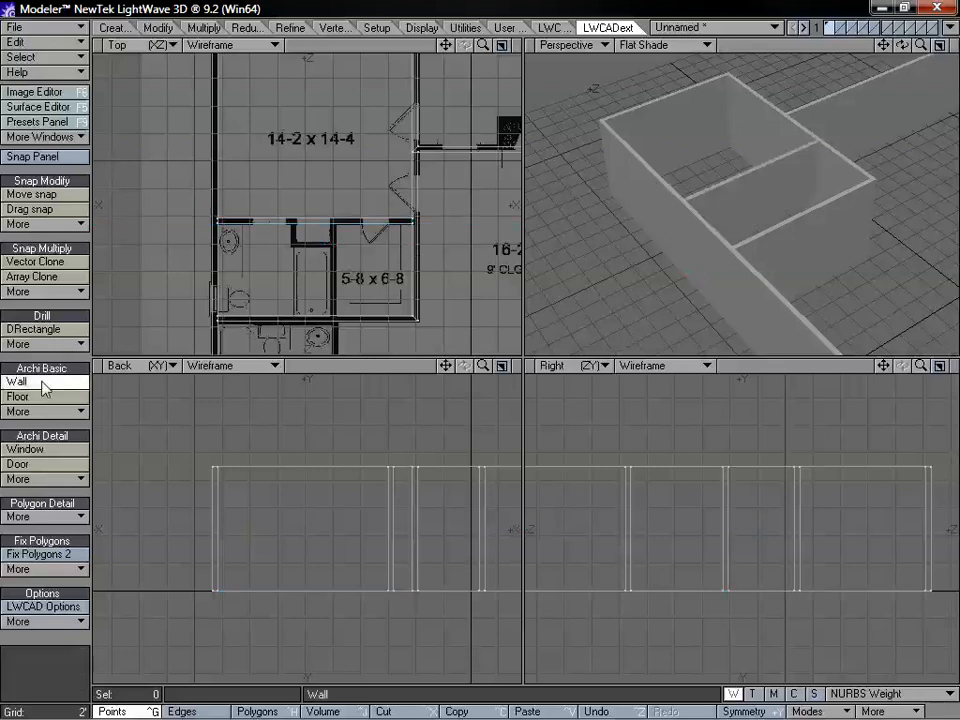
{"action": "left_click", "coordinate": [329, 320]}
{"action": "key", "text": "space"}
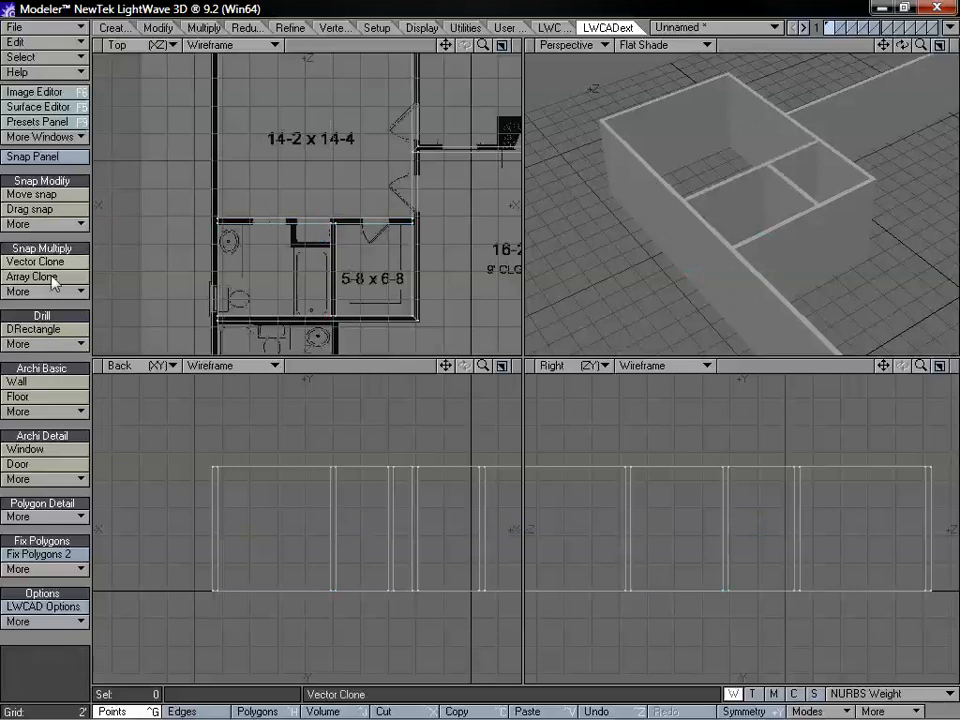
Add the small L-shaped wall above the bathtub, from the 14-2 x 14-4 room's lower wall to the closet divider.
{"action": "left_click", "coordinate": [40, 381]}
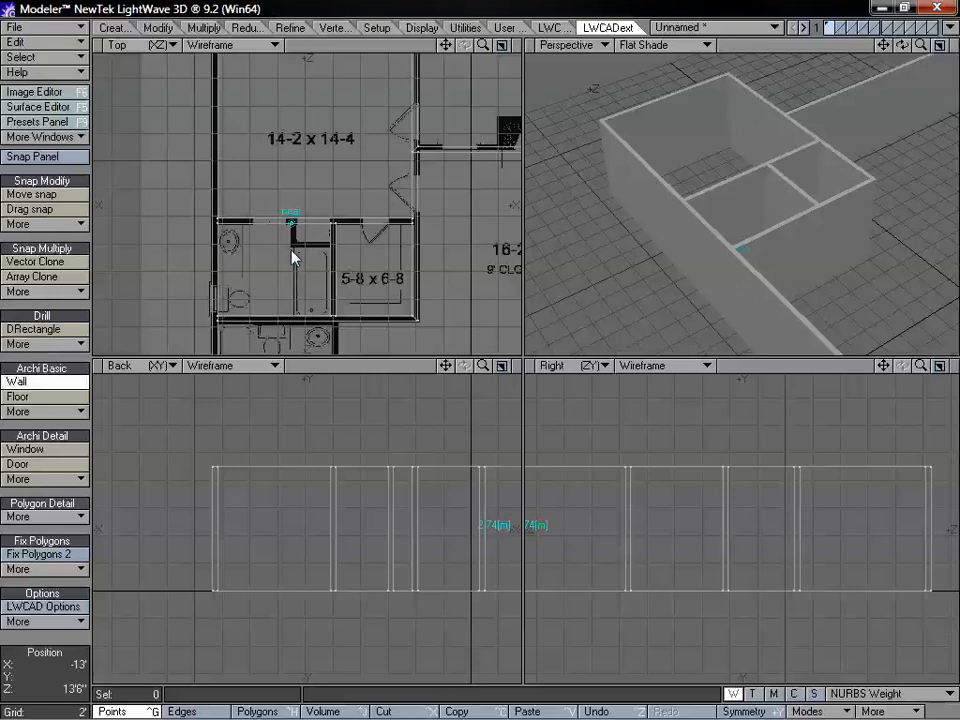
{"action": "left_click", "coordinate": [292, 255]}
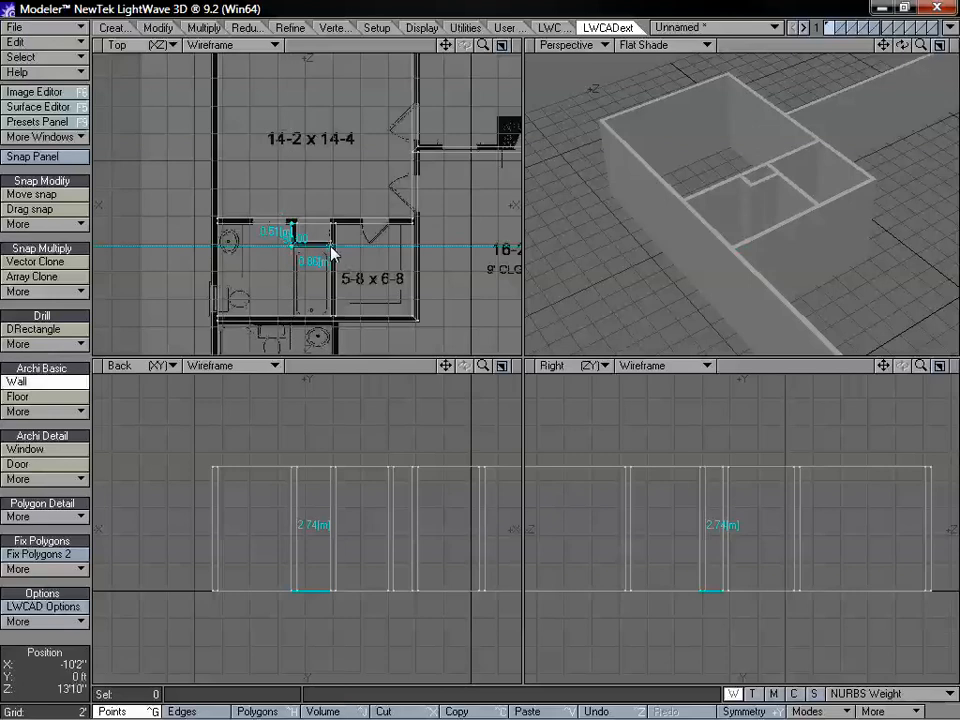
{"action": "key", "text": "space"}
Draw a wall between the 16-2 x 15-2 and 9-6 x 8-2 rooms and continue it along the 14-0 x 10-0 room's upper side.
{"action": "mouse_move", "coordinate": [483, 45]}
{"action": "left_mouse_down"}
{"action": "mouse_move", "coordinate": [262, 14]}
{"action": "mouse_move", "coordinate": [230, 0]}
{"action": "mouse_move", "coordinate": [449, 46]}
{"action": "mouse_move", "coordinate": [500, 45]}
{"action": "left_mouse_up"}
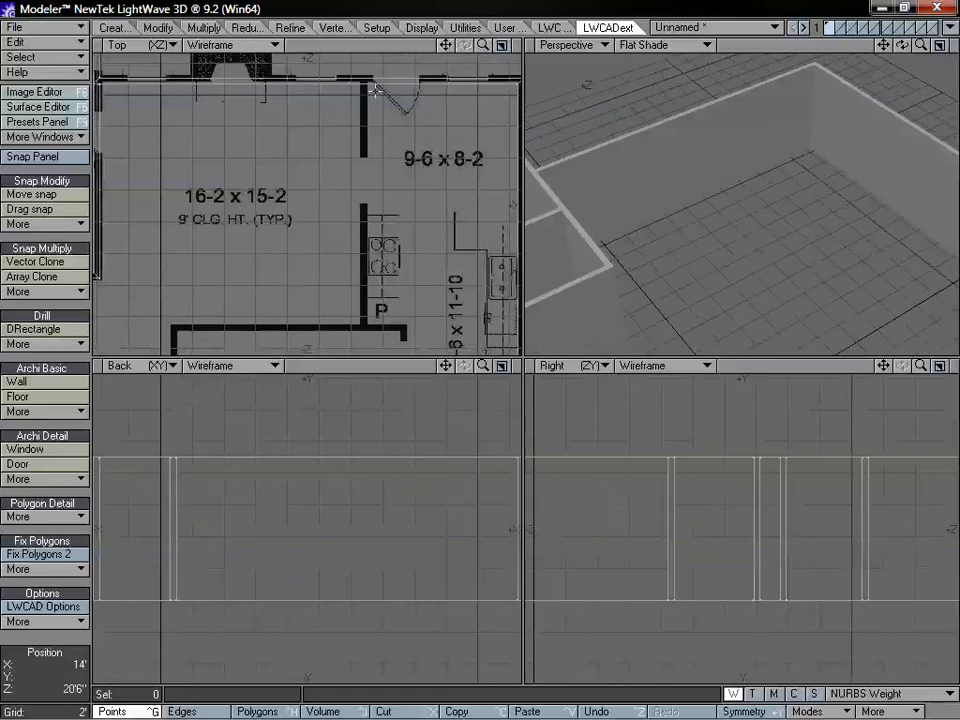
{"action": "left_click", "coordinate": [50, 383]}
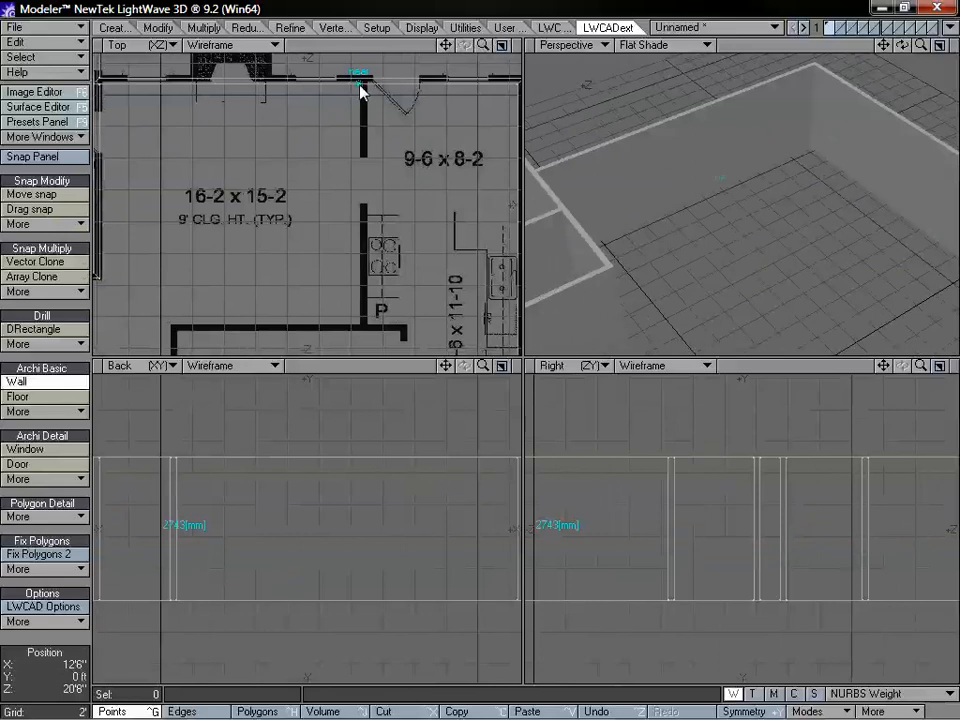
{"action": "left_click_drag", "start_coordinate": [370, 317], "coordinate": [365, 326]}
{"action": "left_click_drag", "start_coordinate": [483, 45], "coordinate": [431, 0]}
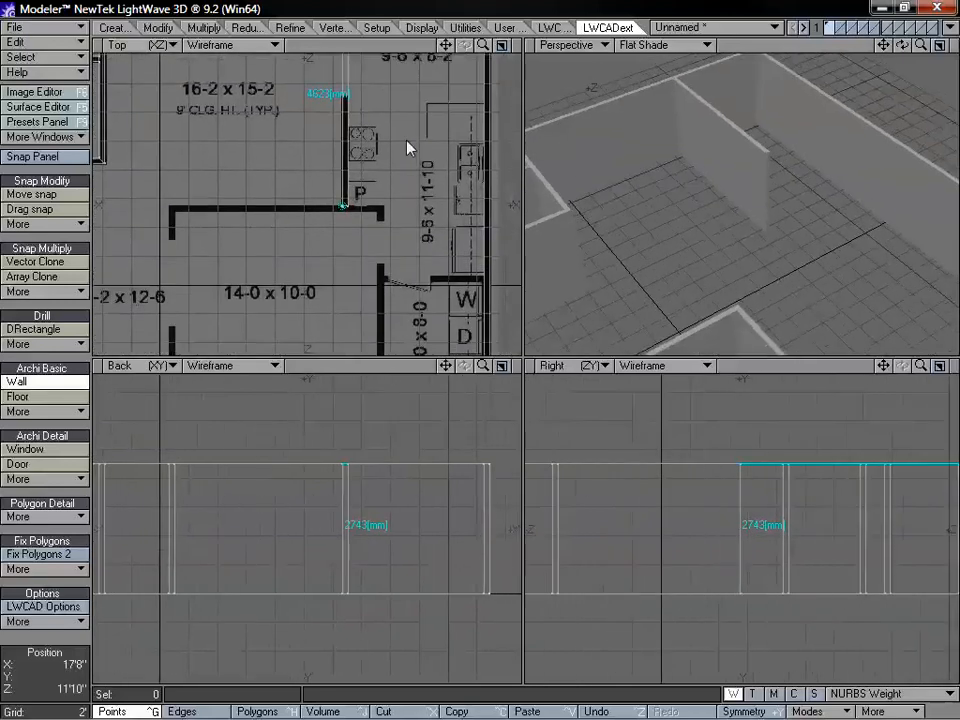
{"action": "left_click_drag", "start_coordinate": [383, 208], "coordinate": [177, 217]}
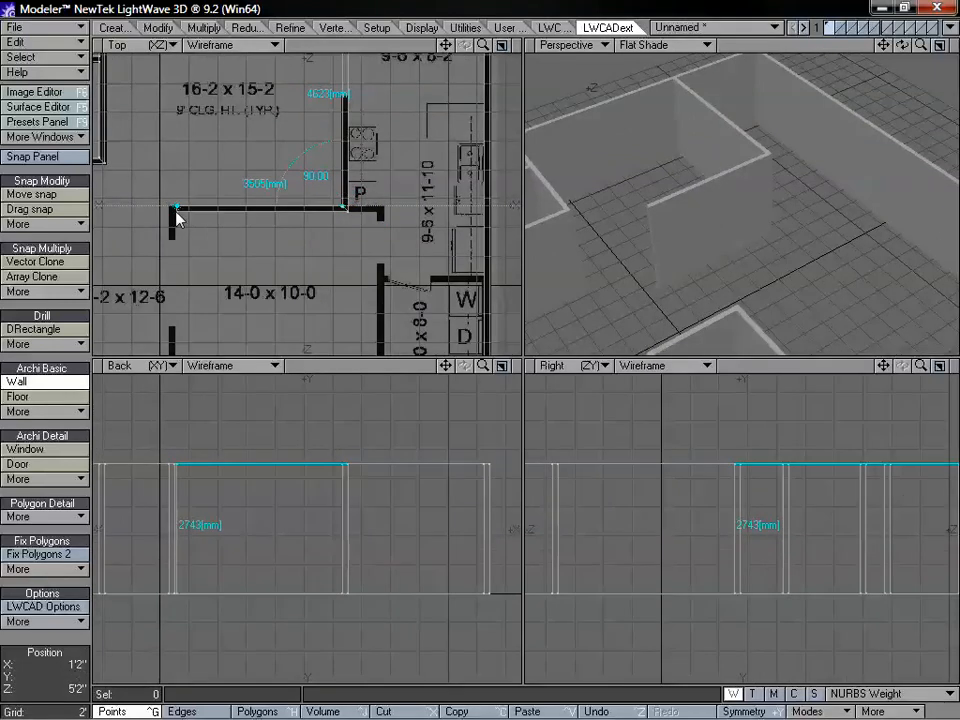
{"action": "left_click_drag", "start_coordinate": [446, 46], "coordinate": [510, 0]}
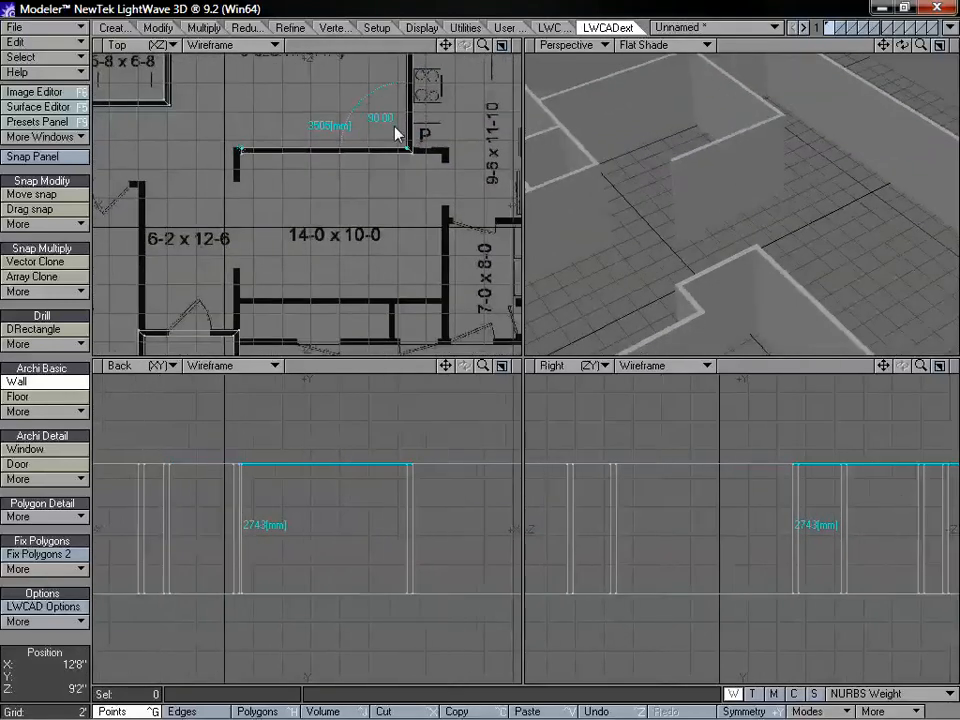
Continue the wall down between the 14-0 x 10-0 and 6-2 x 12-6 areas to the entry wall, aligning its corner with the plan.
{"action": "key", "text": "KP_0"}
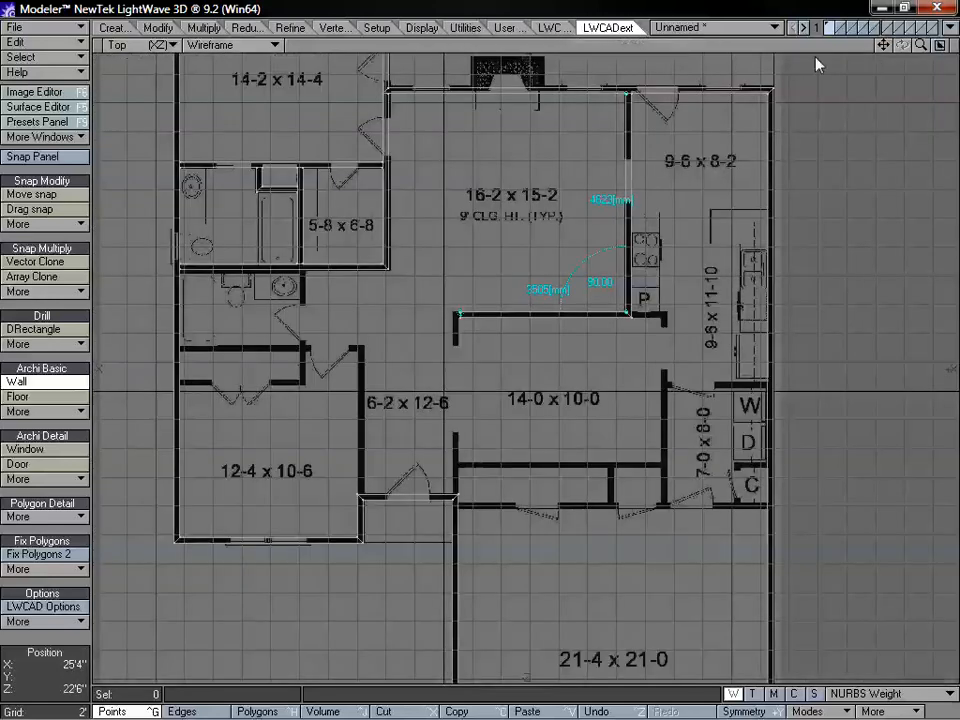
{"action": "left_click_drag", "start_coordinate": [920, 46], "coordinate": [928, 47]}
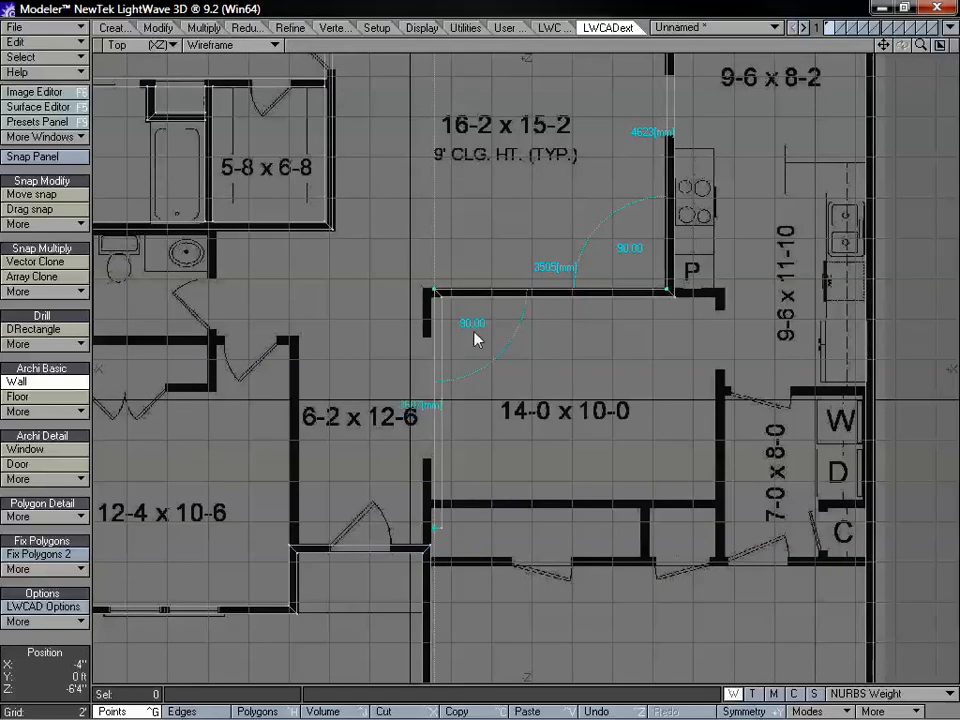
{"action": "left_click", "coordinate": [422, 291]}
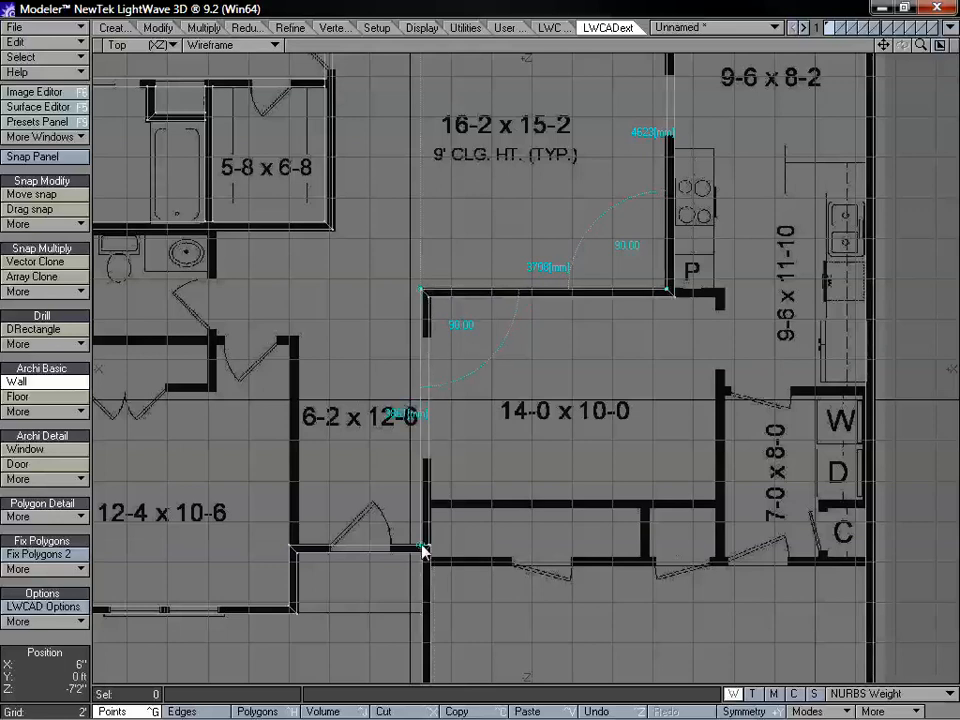
{"action": "left_click", "coordinate": [422, 548]}
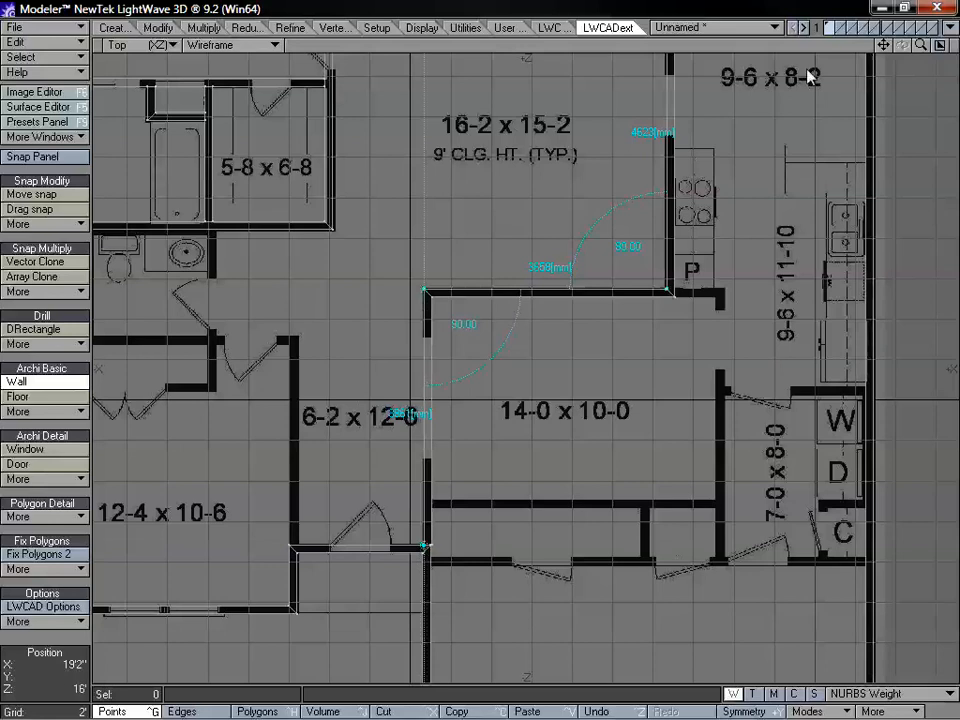
{"action": "left_click_drag", "start_coordinate": [884, 45], "coordinate": [893, 2]}
{"action": "mouse_move", "coordinate": [921, 45]}
{"action": "left_mouse_down"}
{"action": "mouse_move", "coordinate": [957, 45]}
{"action": "mouse_move", "coordinate": [905, 57]}
{"action": "left_mouse_up"}
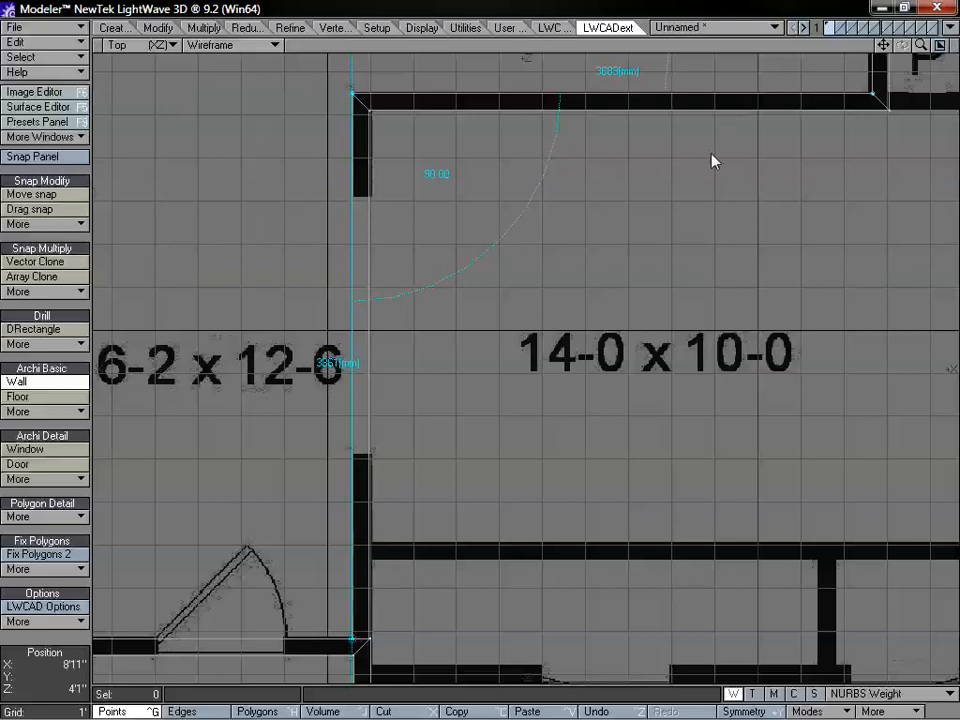
{"action": "left_click_drag", "start_coordinate": [923, 46], "coordinate": [875, 167]}
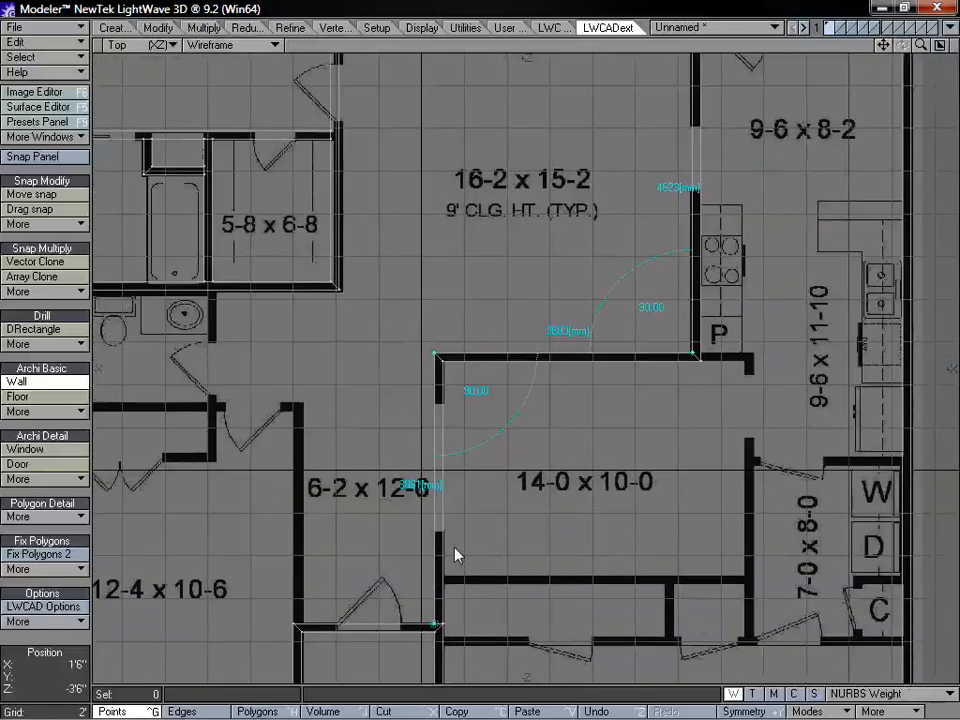
{"action": "key", "text": "space"}
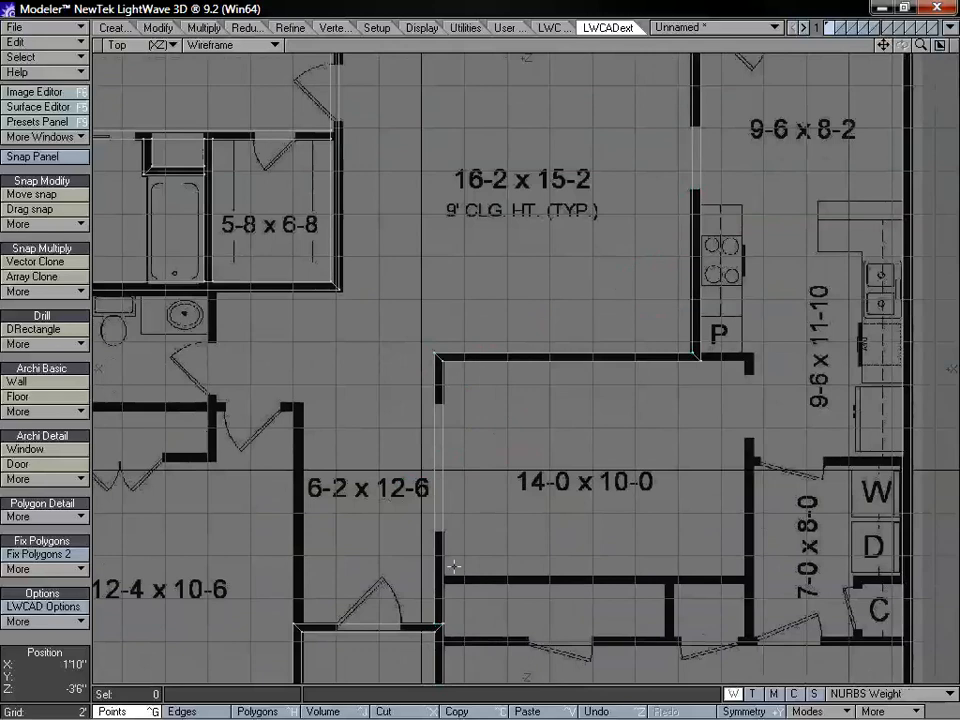
Move the wall between the 6-2 x 12-6 and 14-0 x 10-0 areas so its end points snap onto the entry wall corner.
{"action": "left_click", "coordinate": [435, 620]}
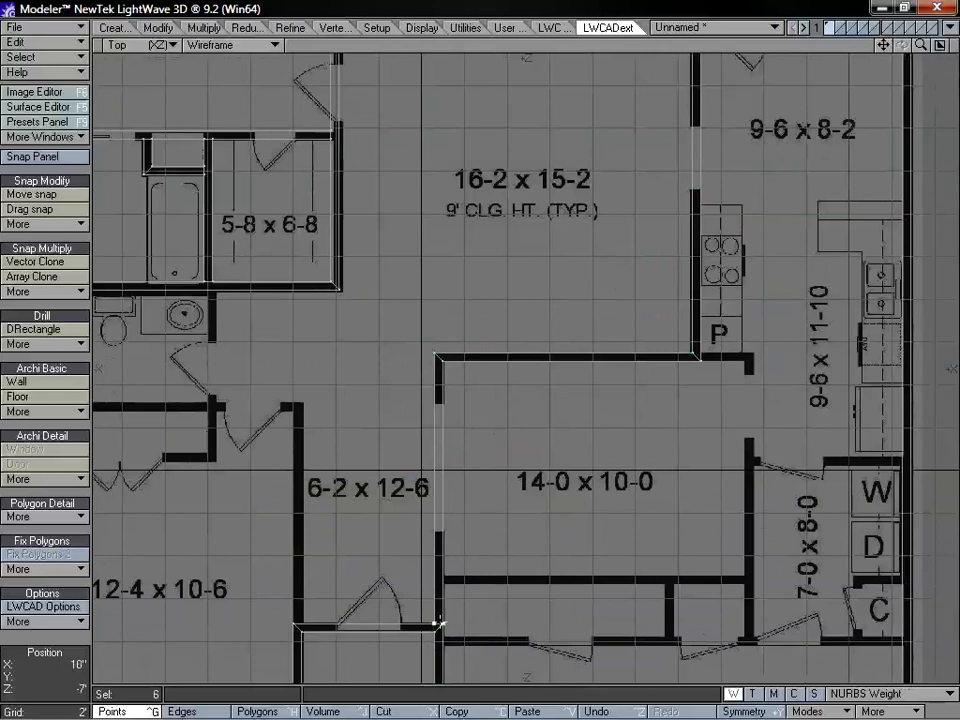
{"action": "left_click", "coordinate": [437, 355]}
{"action": "key", "text": "shift+a"}
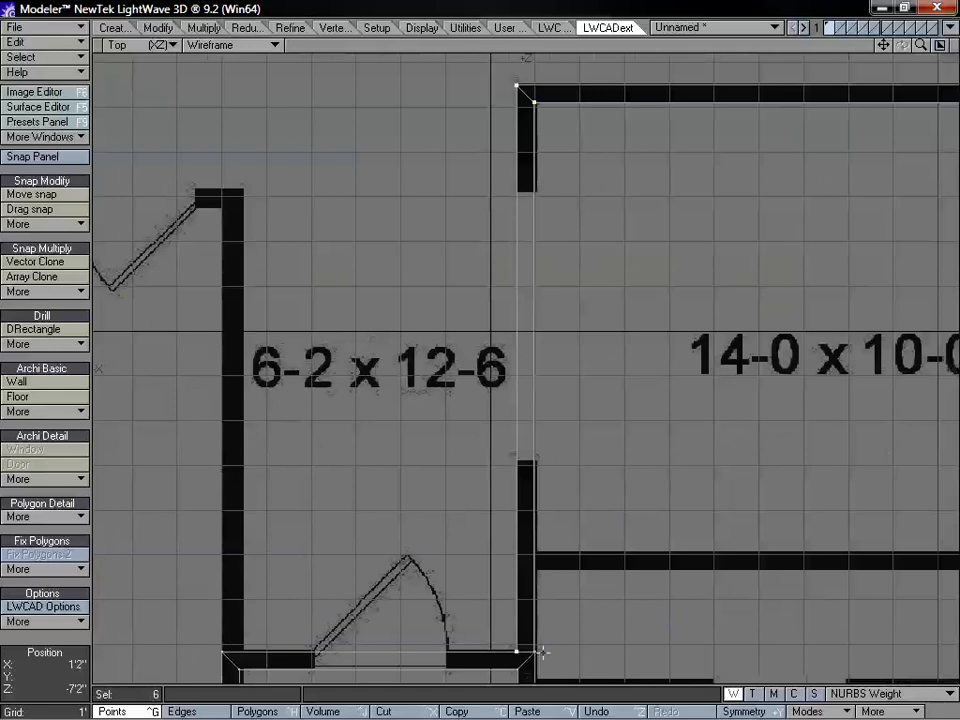
{"action": "mouse_move", "coordinate": [883, 45]}
{"action": "left_mouse_down"}
{"action": "mouse_move", "coordinate": [881, 0]}
{"action": "mouse_move", "coordinate": [883, 40]}
{"action": "left_mouse_up"}
{"action": "key", "text": "period"}
{"action": "key", "text": "period"}
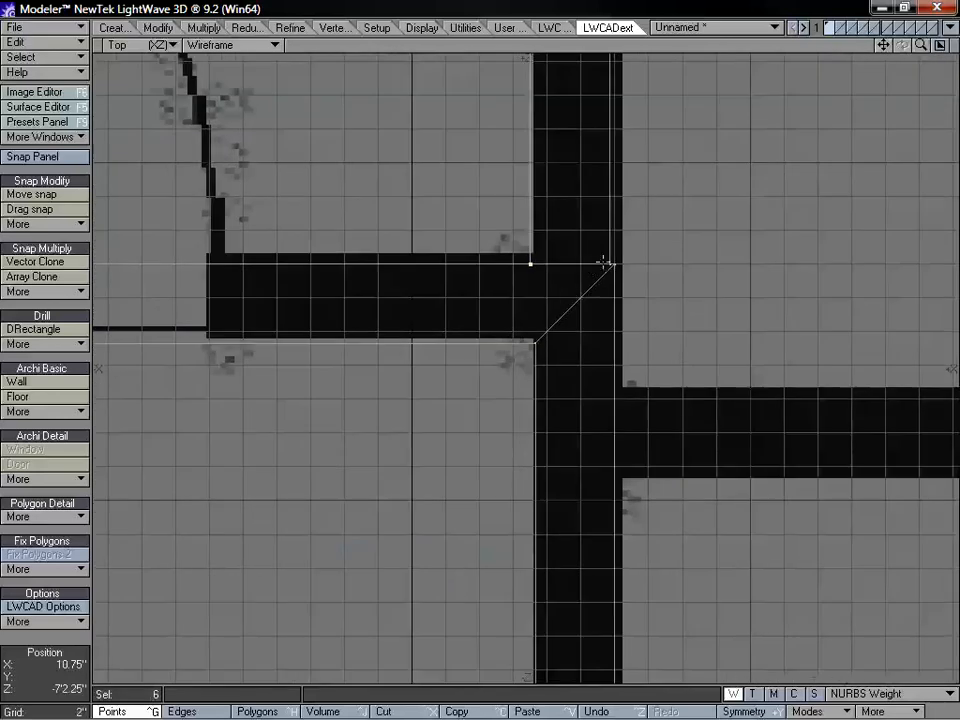
{"action": "left_click", "coordinate": [609, 265]}
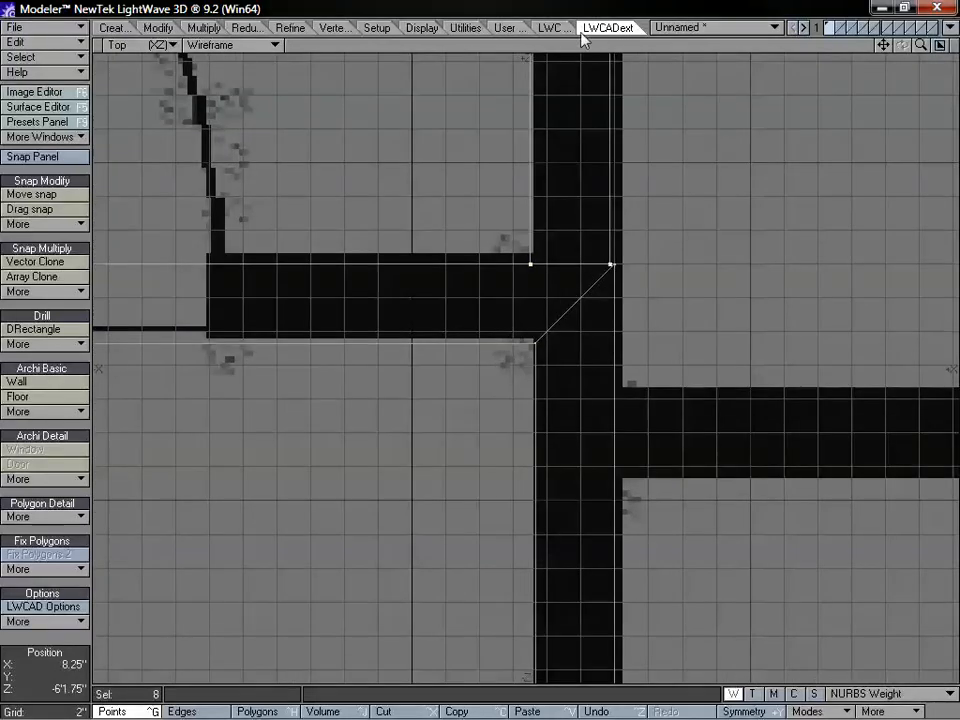
{"action": "left_click", "coordinate": [40, 194]}
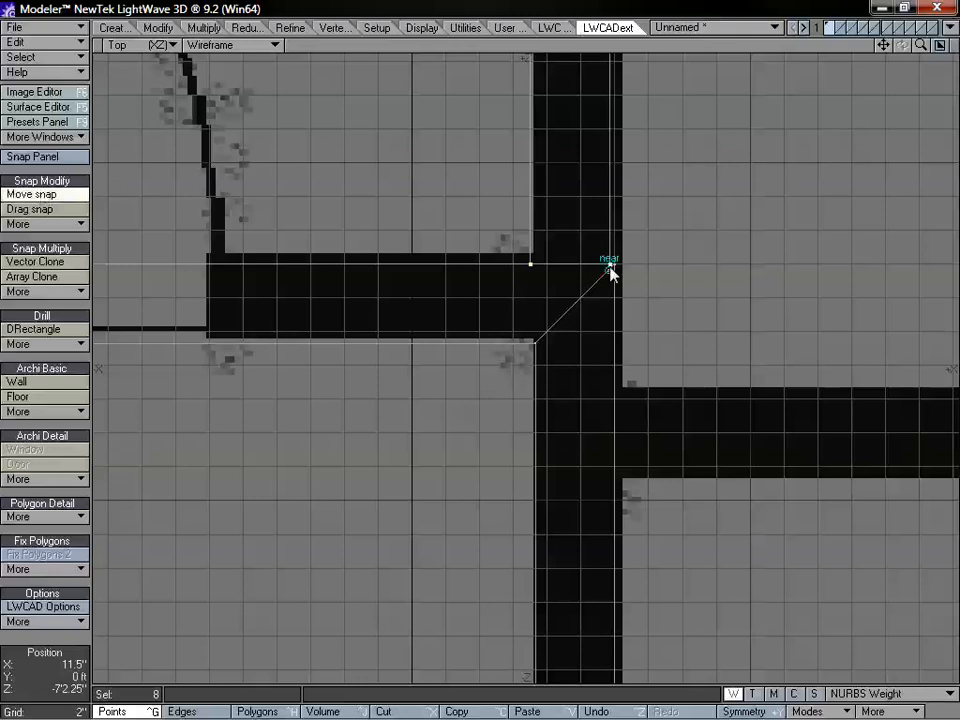
{"action": "mouse_move", "coordinate": [609, 266]}
{"action": "left_mouse_down"}
{"action": "mouse_move", "coordinate": [618, 288]}
{"action": "mouse_move", "coordinate": [615, 262]}
{"action": "left_mouse_up"}
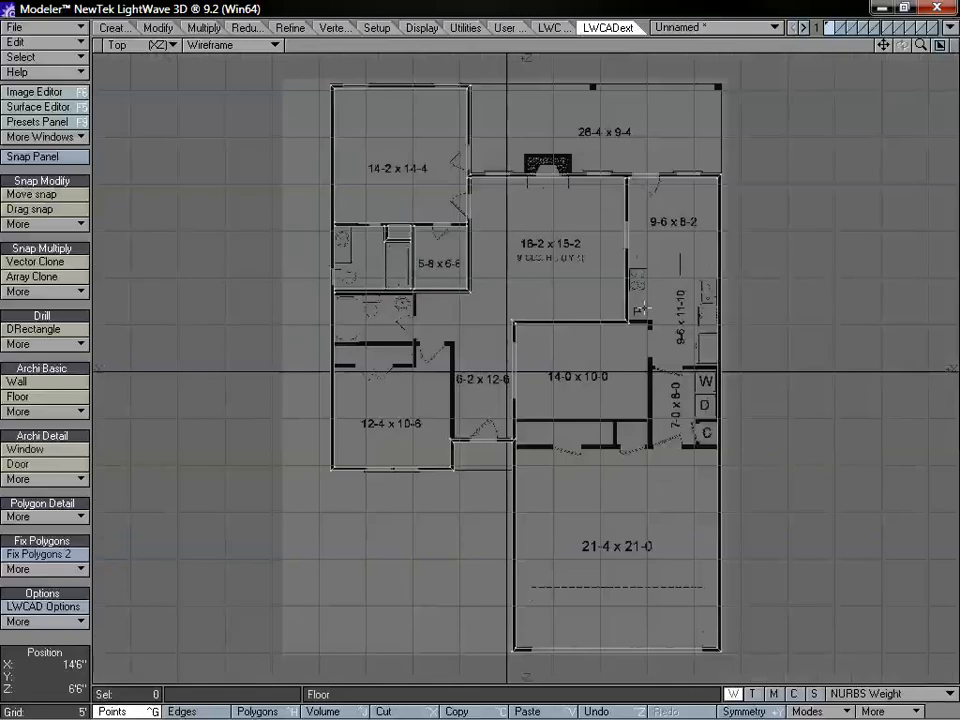
Draw an L-shaped wall down the small bathroom's door side and along the lower side of the closet above the 12-4 x 10-6 room.
{"action": "left_click_drag", "start_coordinate": [921, 45], "coordinate": [959, 56]}
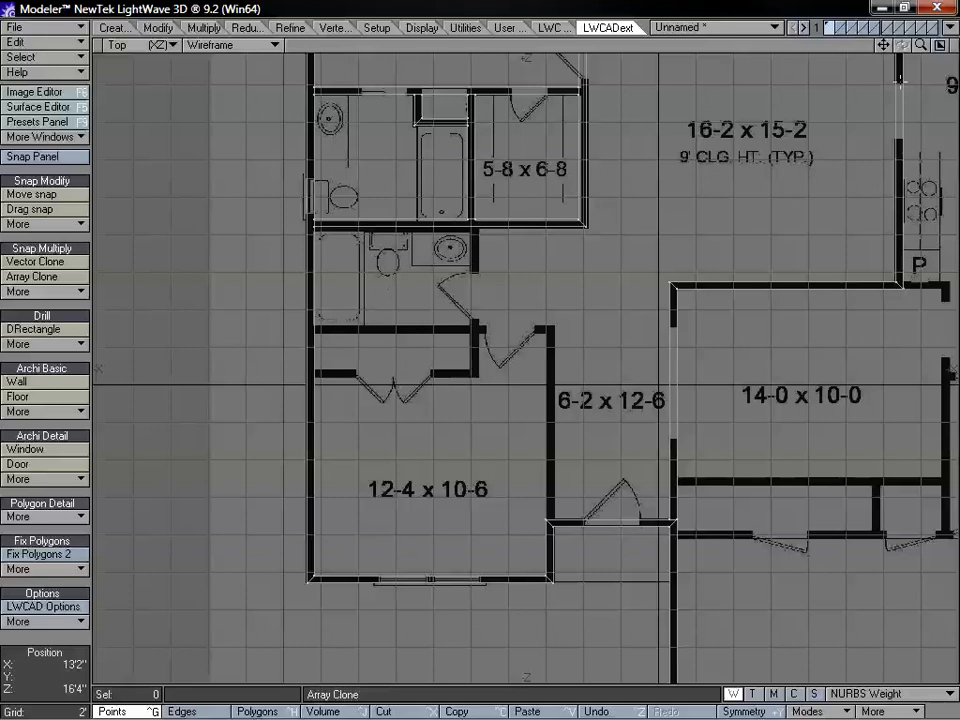
{"action": "left_click_drag", "start_coordinate": [921, 45], "coordinate": [953, 45]}
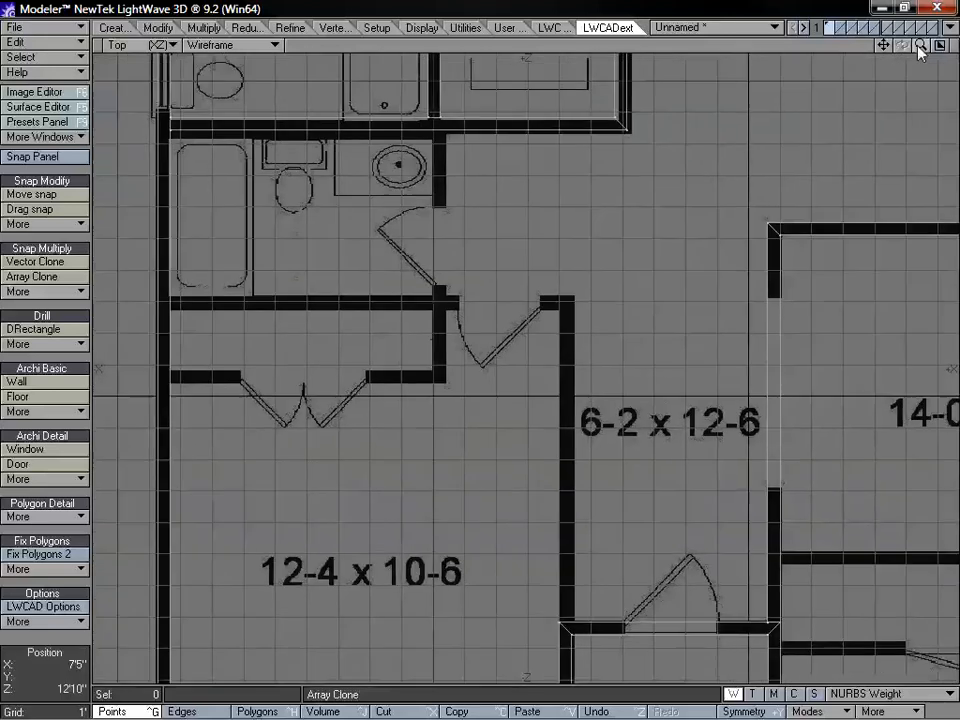
{"action": "left_click_drag", "start_coordinate": [882, 46], "coordinate": [925, 94]}
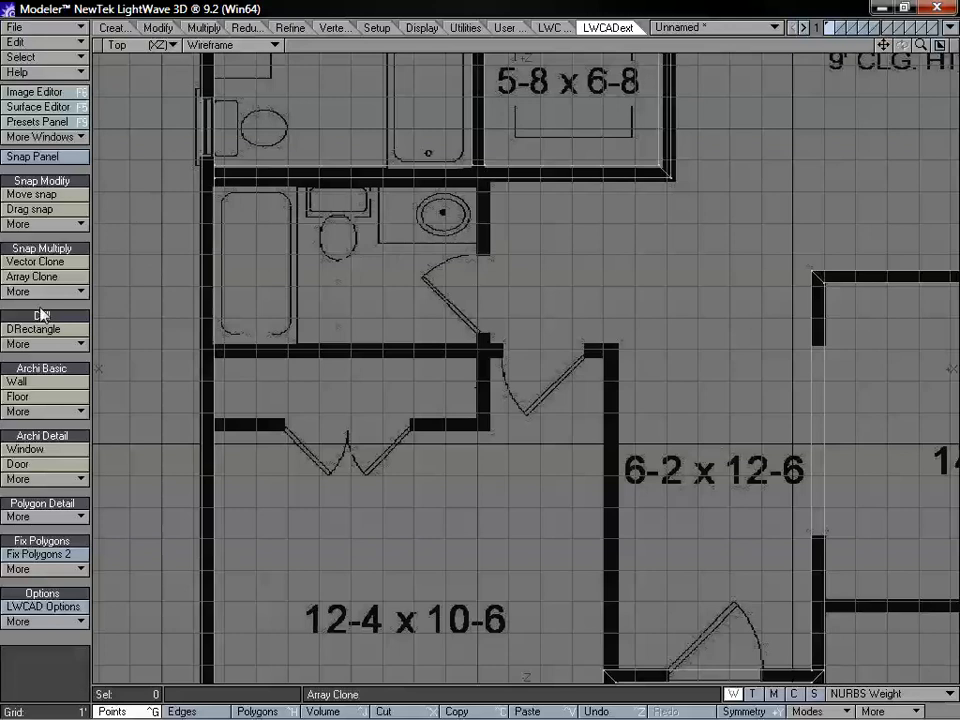
{"action": "left_click", "coordinate": [32, 381]}
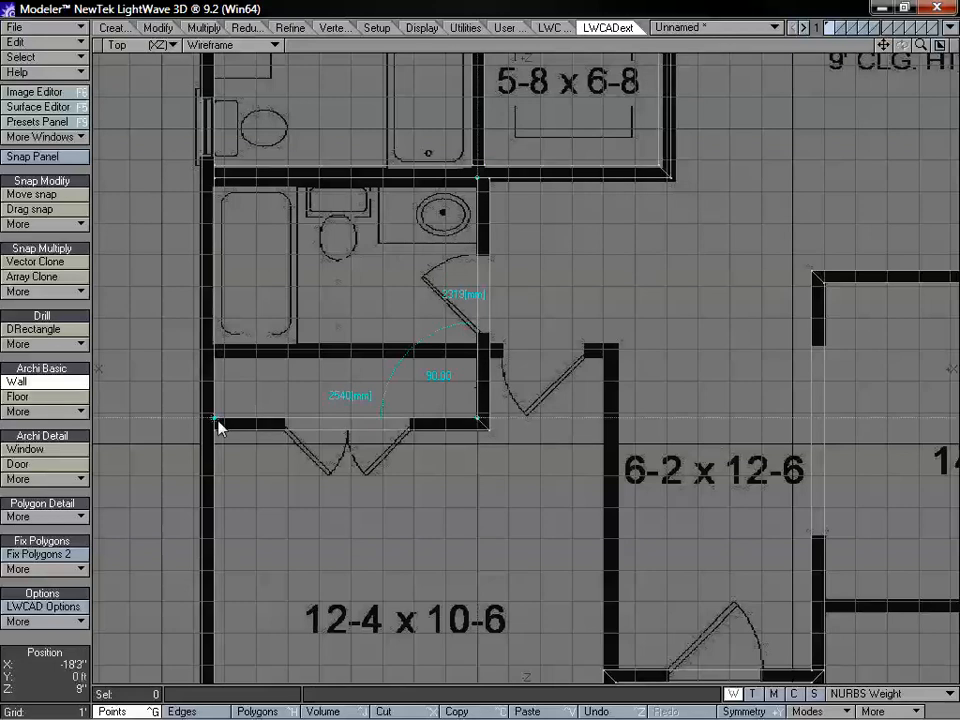
{"action": "key", "text": "space"}
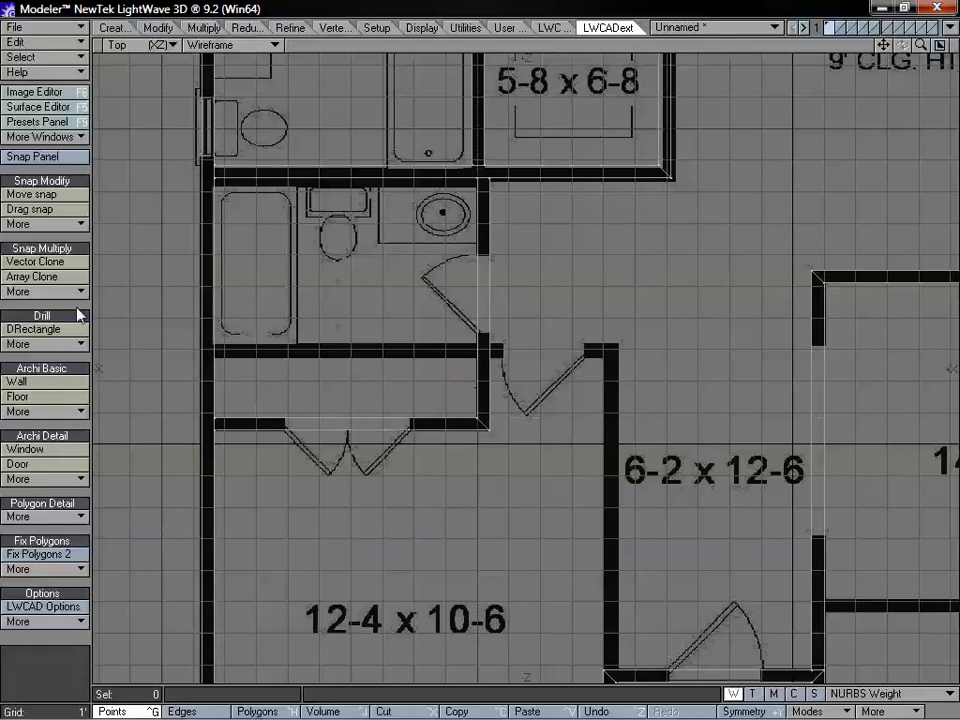
Draw a wall between the small bathroom and the closet, continuing past the door and down the 12-4 x 10-6 room to the entry wall.
{"action": "left_click", "coordinate": [50, 385]}
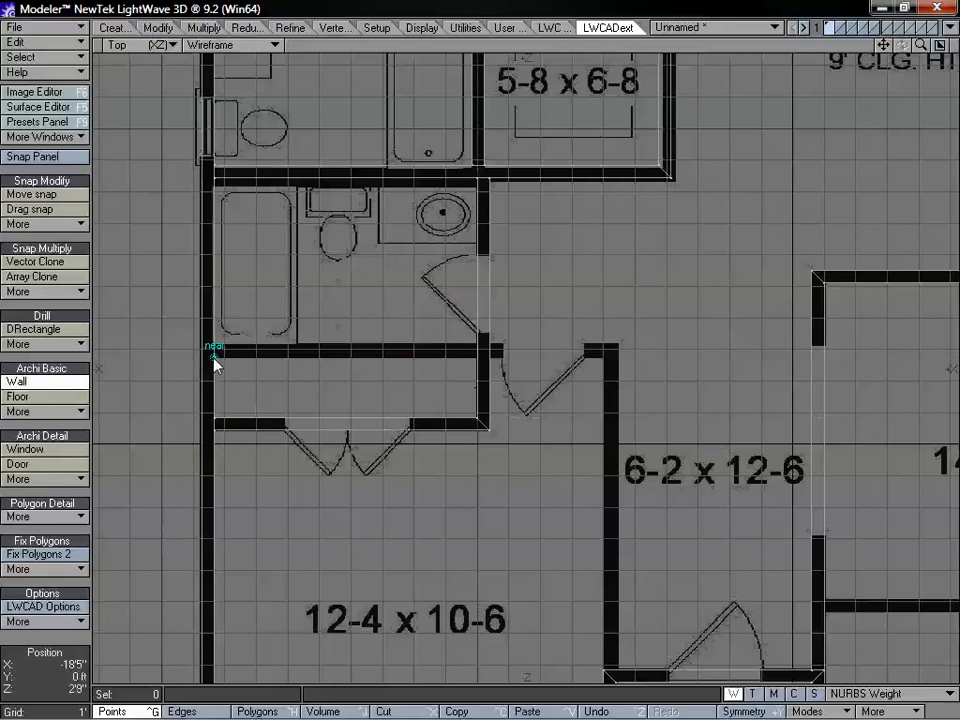
{"action": "left_click", "coordinate": [214, 352]}
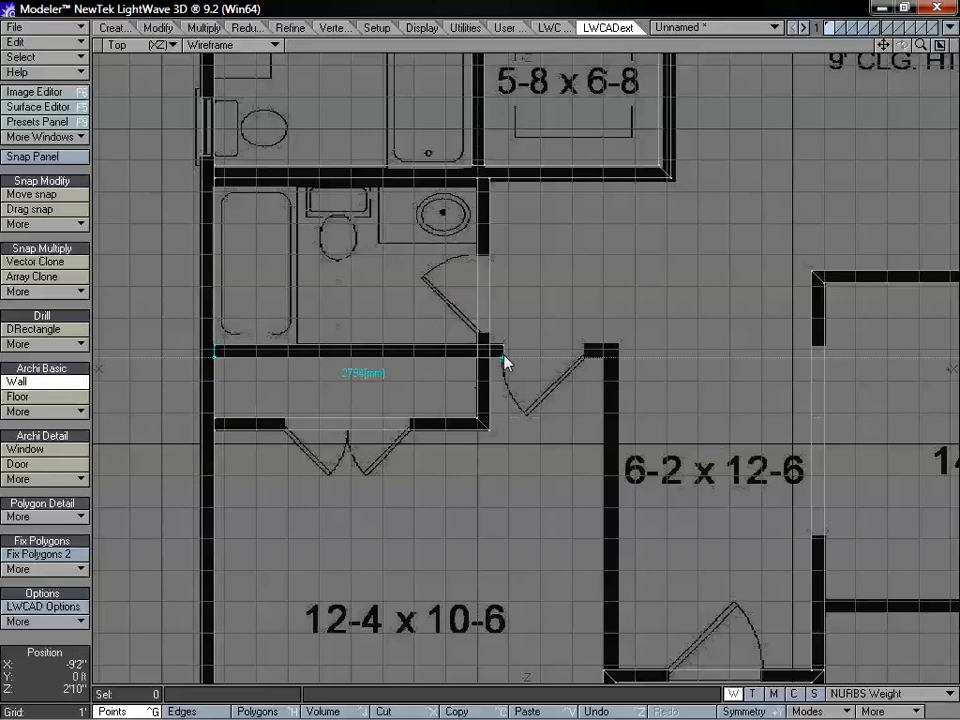
{"action": "left_click", "coordinate": [604, 356]}
{"action": "left_click_drag", "start_coordinate": [884, 45], "coordinate": [874, 0]}
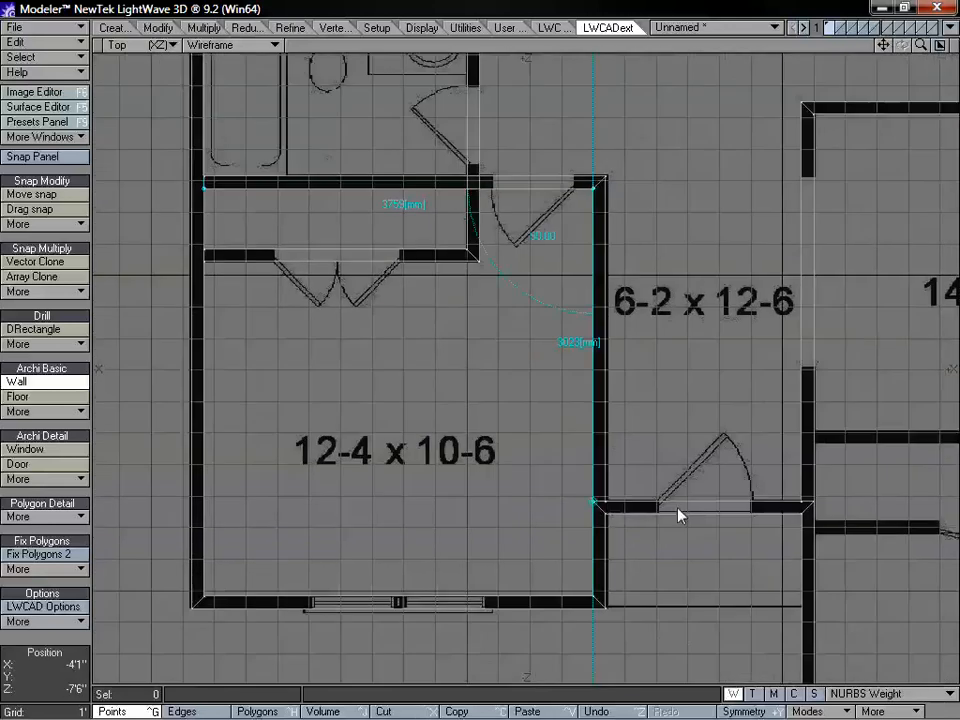
Draw a wall along the 14-0 x 10-0 room's lower side, up its kitchen side and across to the corner beside the pantry.
{"action": "left_click_drag", "start_coordinate": [884, 45], "coordinate": [243, 256]}
{"action": "left_click_drag", "start_coordinate": [883, 45], "coordinate": [944, 29]}
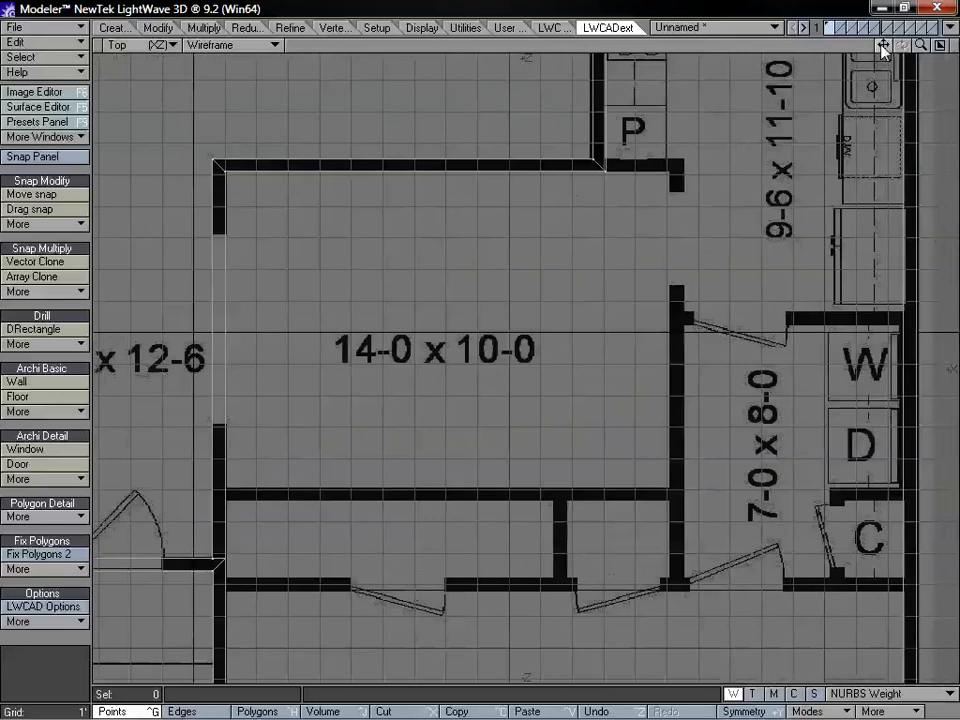
{"action": "left_click", "coordinate": [41, 384]}
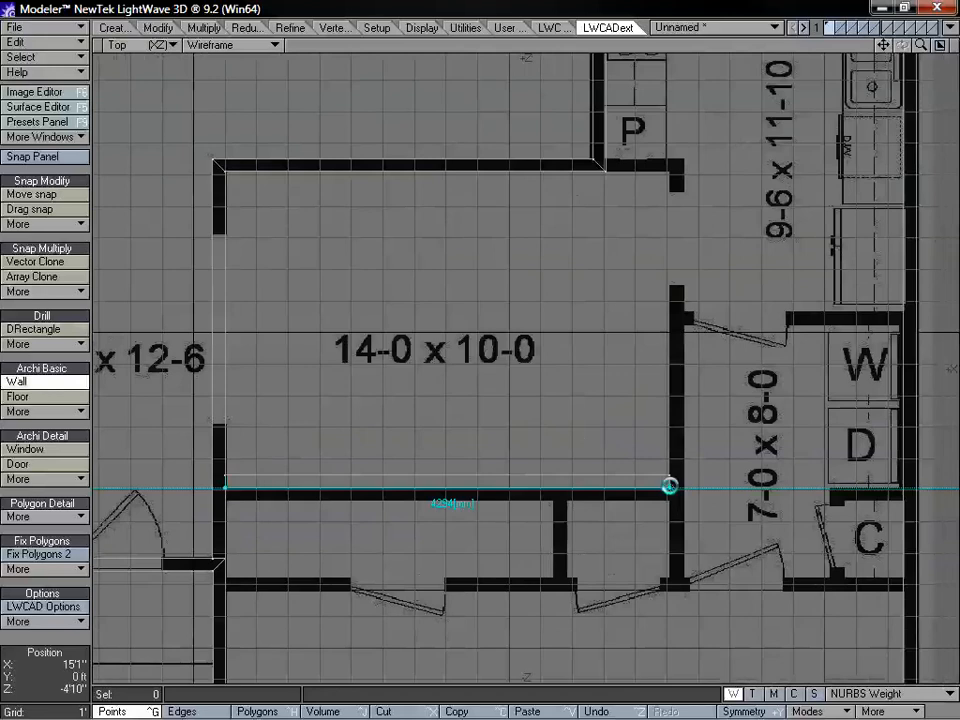
{"action": "left_click", "coordinate": [669, 488]}
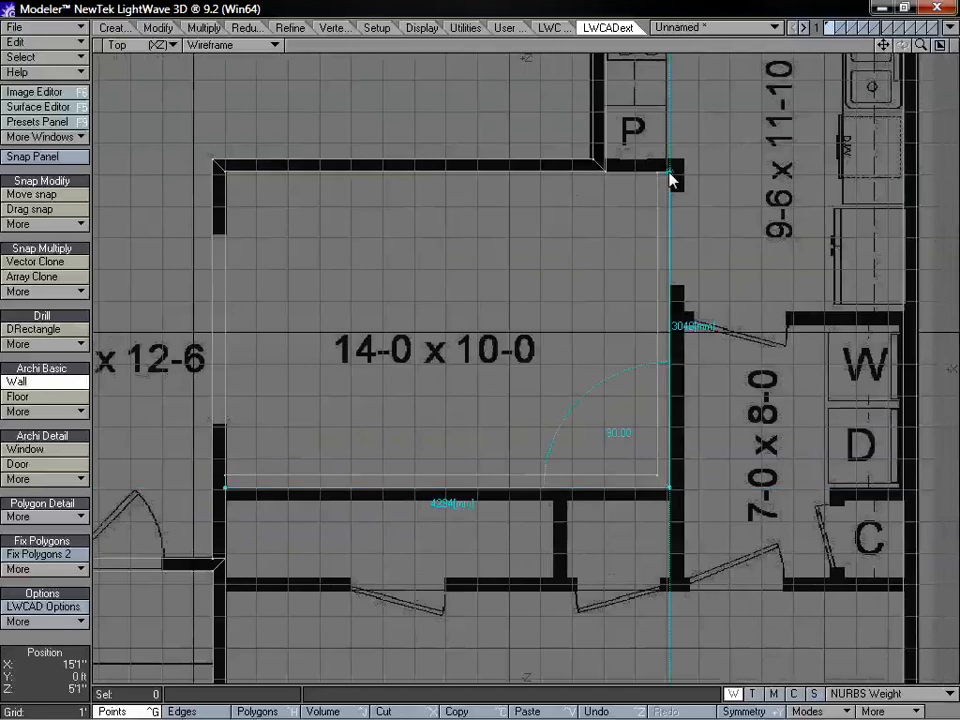
{"action": "left_click", "coordinate": [669, 174]}
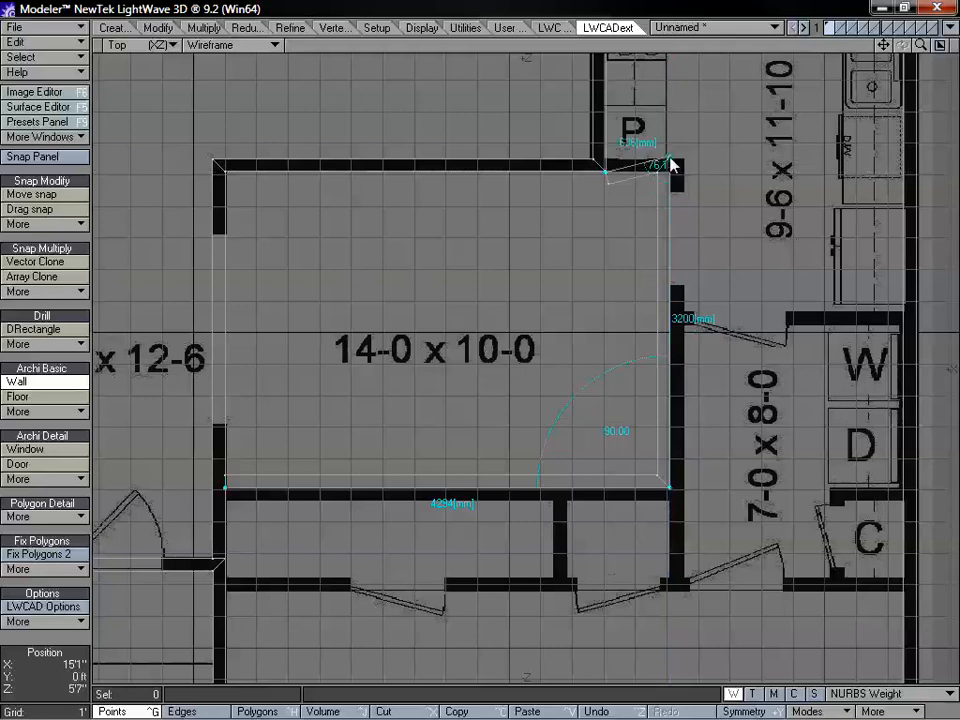
{"action": "left_click", "coordinate": [605, 165]}
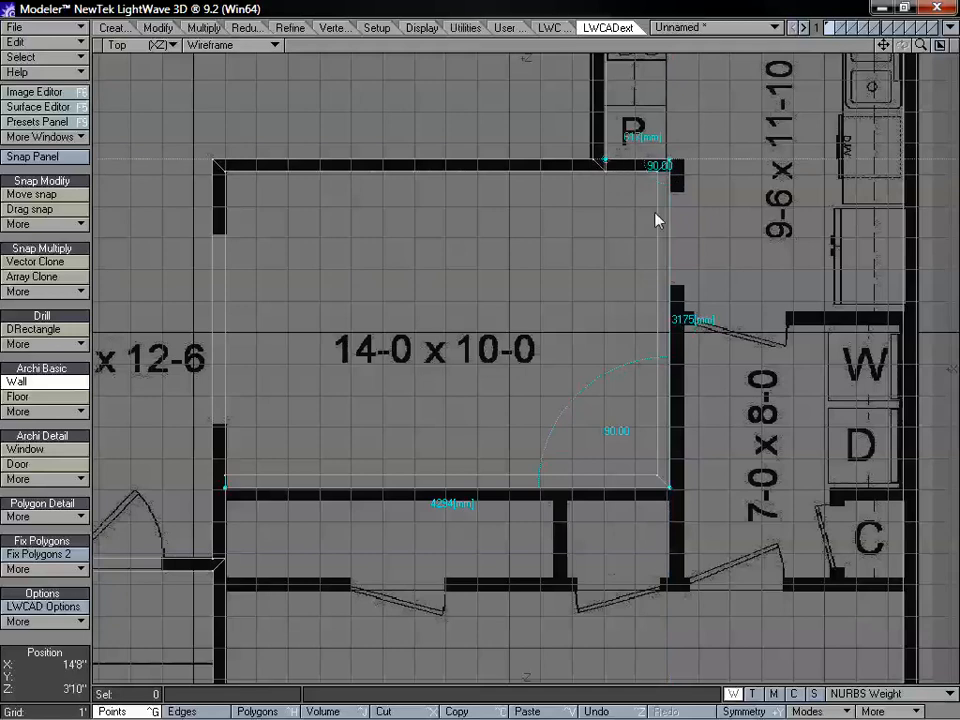
{"action": "key", "text": "space"}
Inspect the complete wall layout in the perspective view from several angles, alongside the plan and side views.
{"action": "left_click_drag", "start_coordinate": [883, 45], "coordinate": [838, 53]}
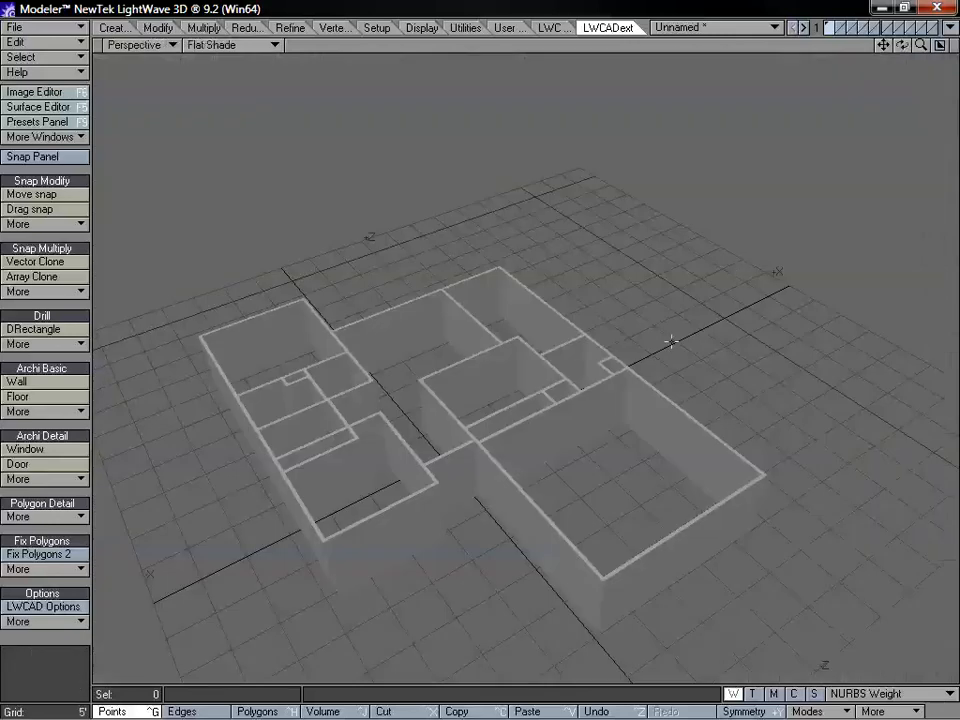
{"action": "key", "text": "a"}
{"action": "left_click_drag", "start_coordinate": [590, 282], "coordinate": [574, 388], "text": "alt"}
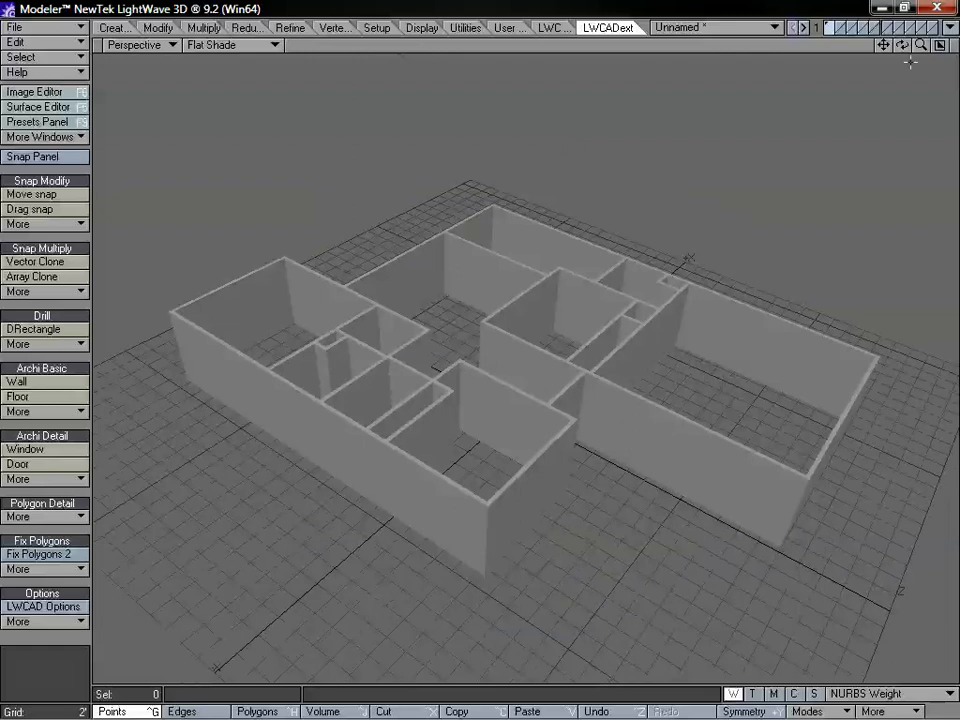
{"action": "left_click_drag", "start_coordinate": [921, 45], "coordinate": [908, 45]}
{"action": "key", "text": "KP_0"}
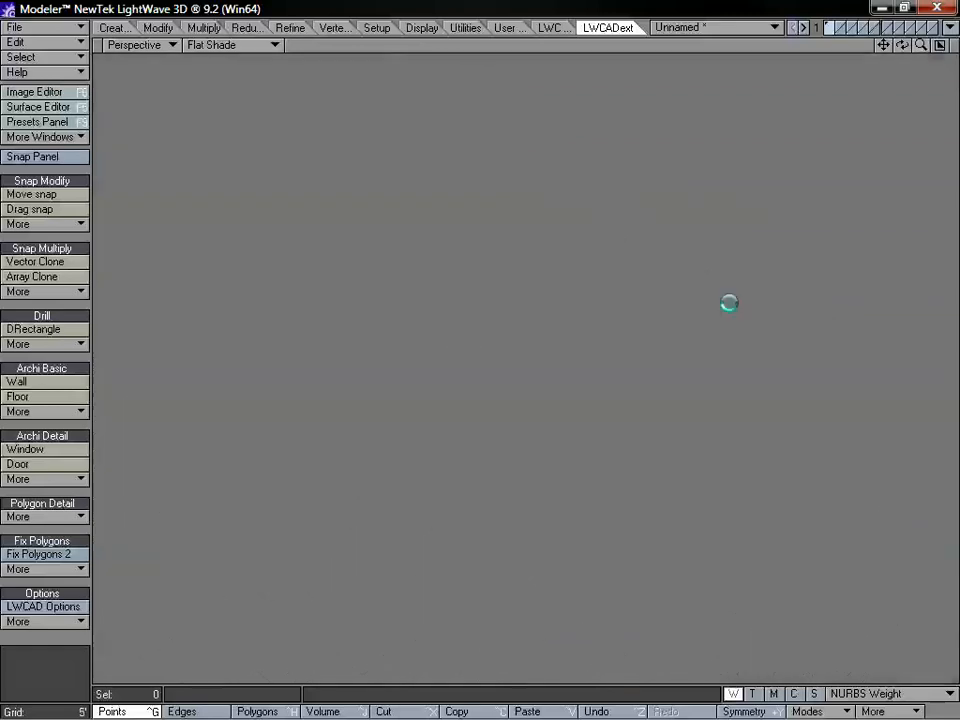
{"action": "key", "text": "a"}
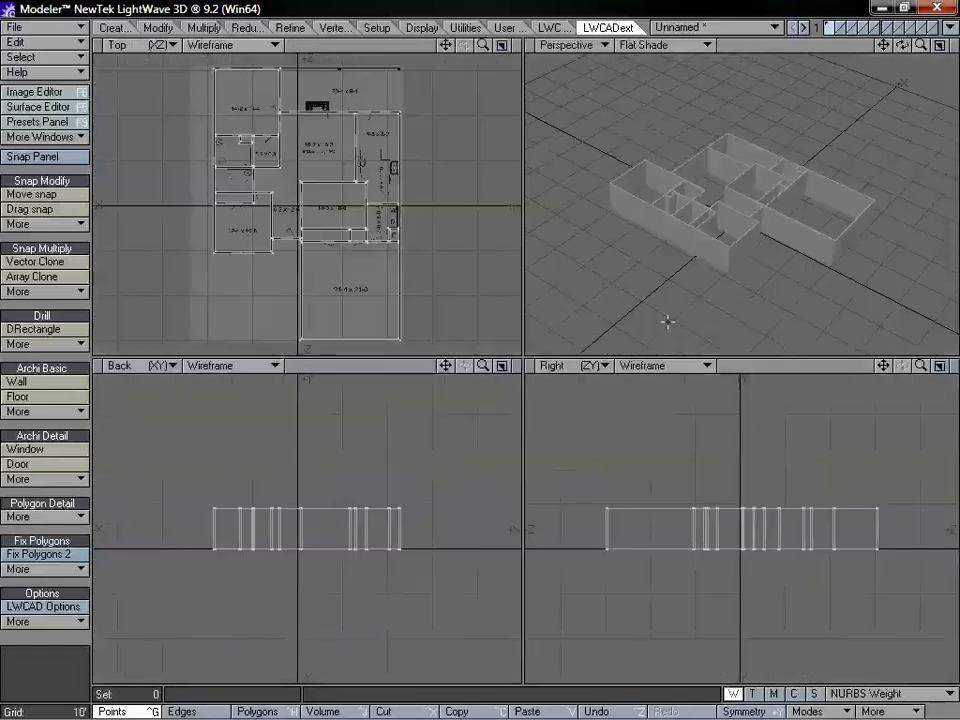
{"action": "mouse_move", "coordinate": [750, 210]}
{"action": "left_mouse_down", "text": "alt"}
{"action": "mouse_move", "coordinate": [737, 220]}
{"action": "mouse_move", "coordinate": [722, 187]}
{"action": "mouse_move", "coordinate": [754, 214]}
{"action": "left_mouse_up", "text": "alt"}
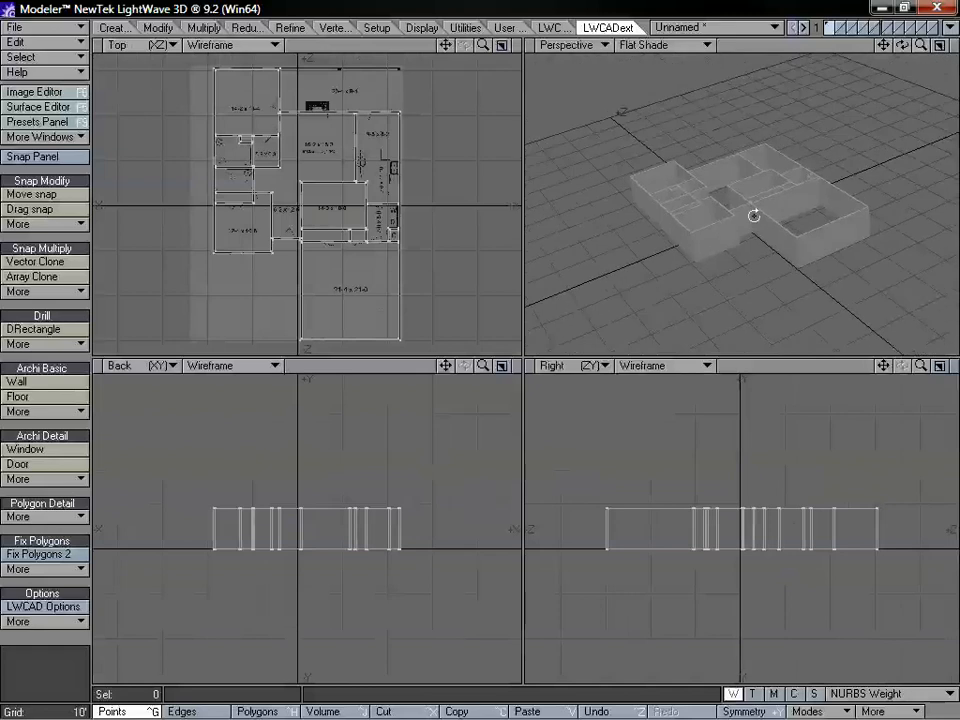
{"action": "left_click_drag", "start_coordinate": [921, 46], "coordinate": [948, 46]}
{"action": "left_click_drag", "start_coordinate": [885, 46], "coordinate": [926, 20]}
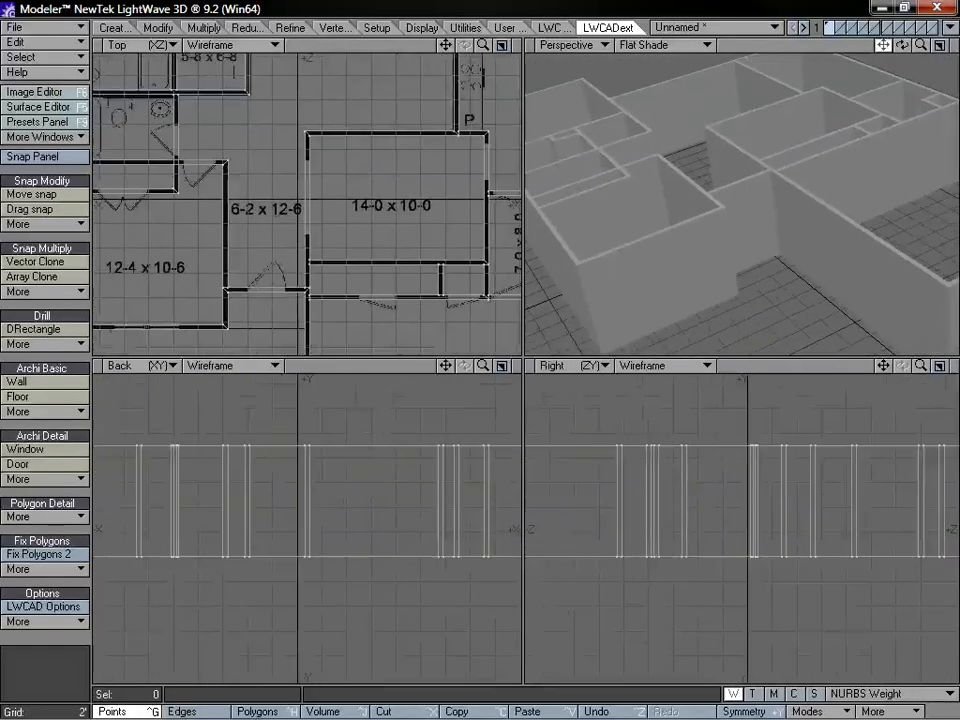
{"action": "left_click_drag", "start_coordinate": [795, 256], "coordinate": [735, 261], "text": "alt"}
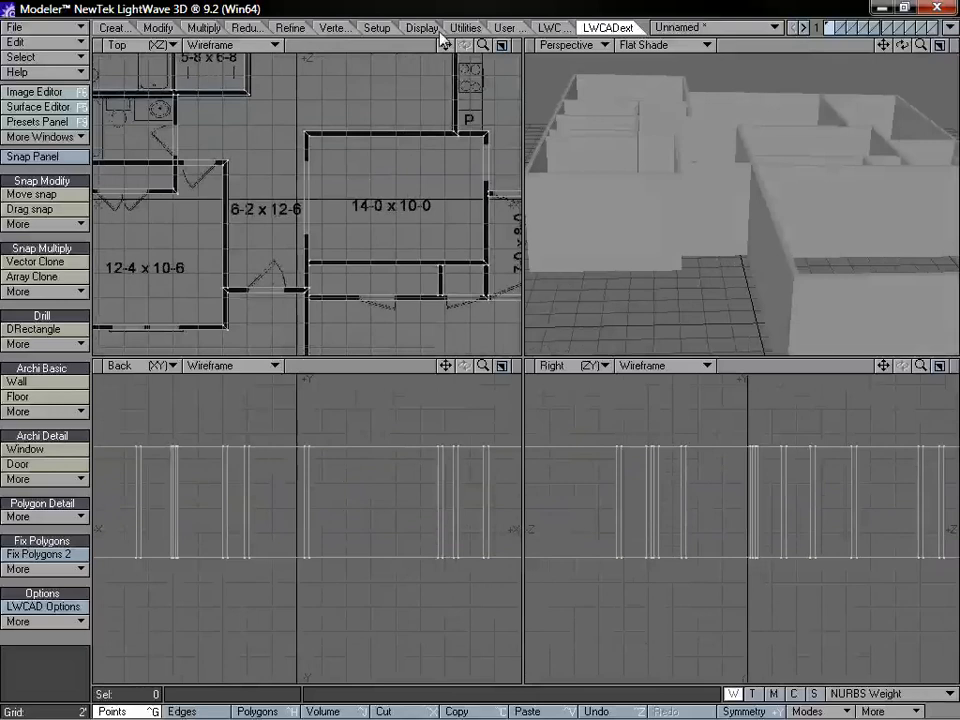
Set up a door for the entry wall with the Door tool, choosing the d1 wall 200mm.s3d shape from the basic doors library.
{"action": "left_click_drag", "start_coordinate": [446, 45], "coordinate": [510, 33]}
{"action": "left_click_drag", "start_coordinate": [446, 46], "coordinate": [440, 11]}
{"action": "left_click_drag", "start_coordinate": [482, 48], "coordinate": [510, 46]}
{"action": "mouse_move", "coordinate": [446, 46]}
{"action": "left_mouse_down"}
{"action": "mouse_move", "coordinate": [440, 65]}
{"action": "mouse_move", "coordinate": [444, 50]}
{"action": "left_mouse_up"}
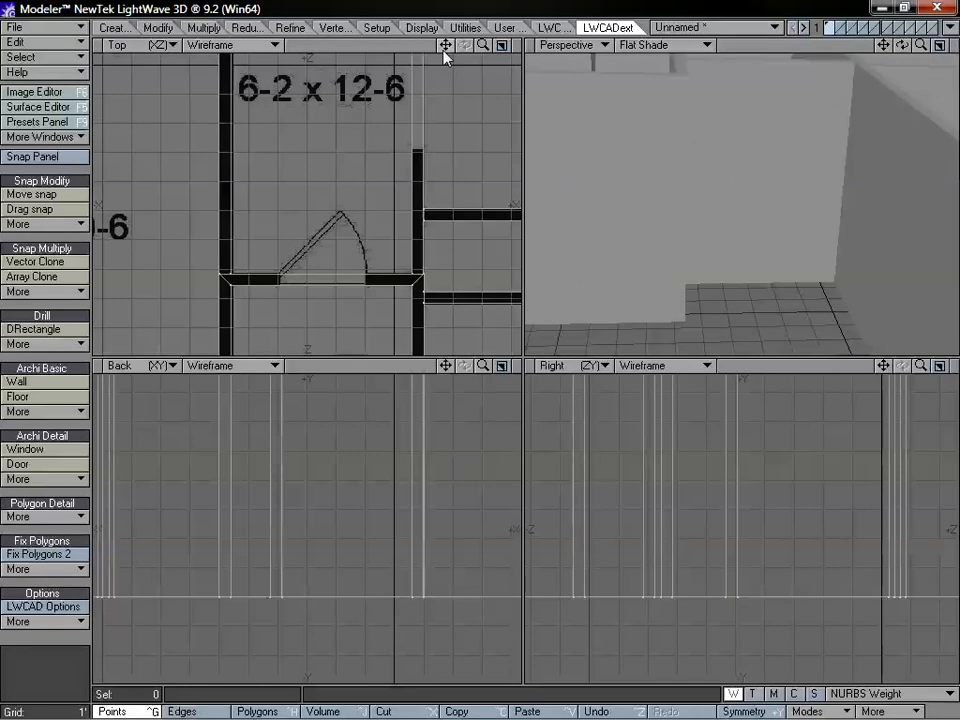
{"action": "left_click_drag", "start_coordinate": [483, 45], "coordinate": [448, 84]}
{"action": "left_click_drag", "start_coordinate": [446, 366], "coordinate": [451, 433]}
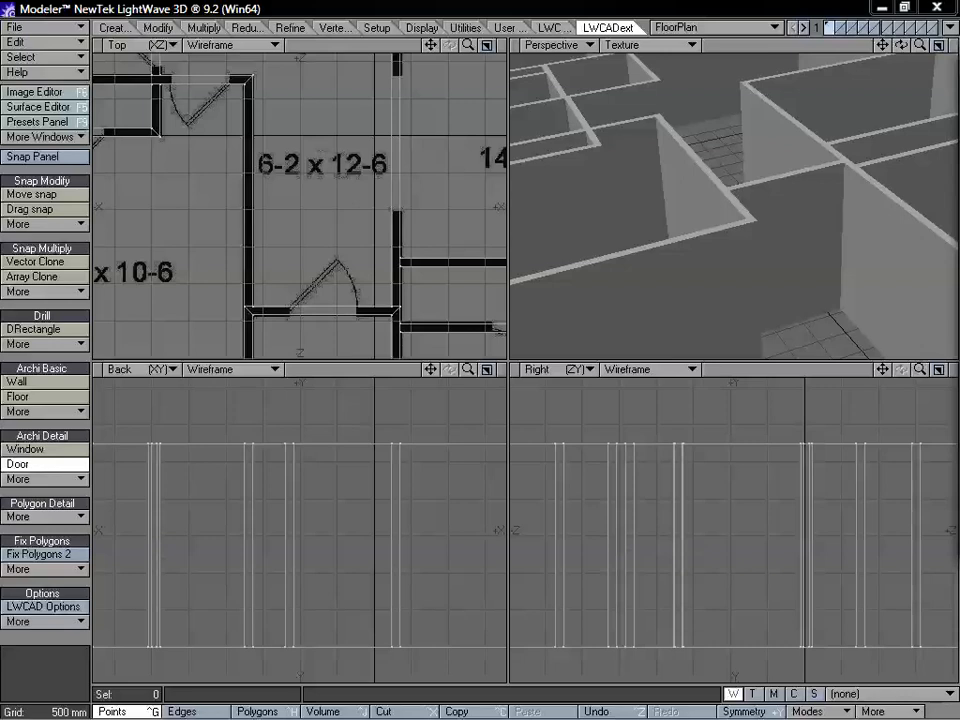
{"action": "key", "text": "n"}
{"action": "left_click_drag", "start_coordinate": [497, 257], "coordinate": [225, 82]}
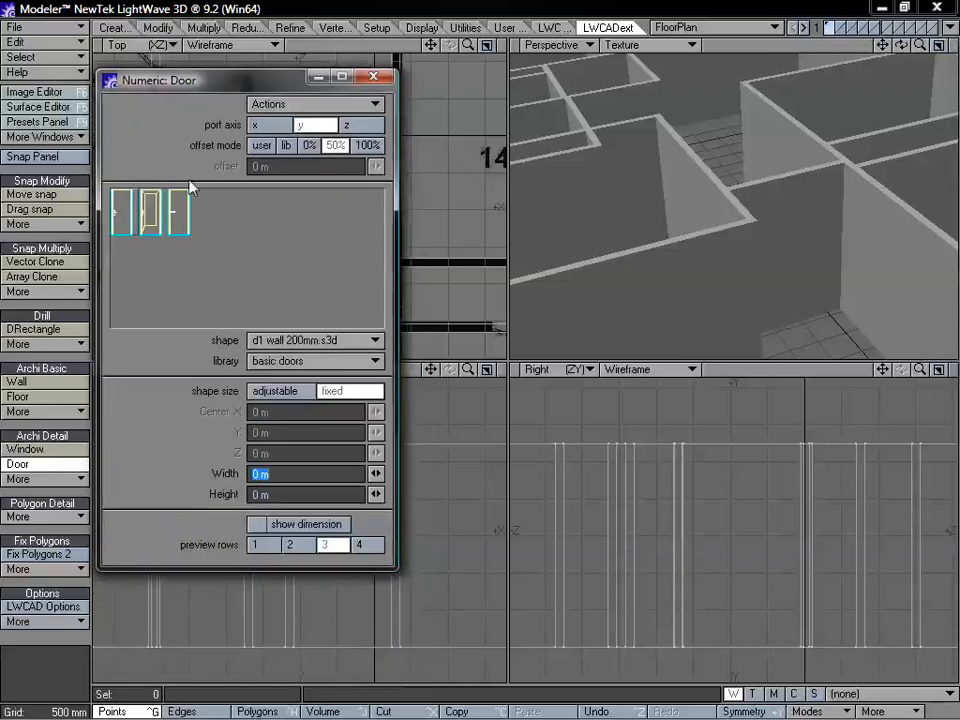
{"action": "left_click", "coordinate": [131, 214]}
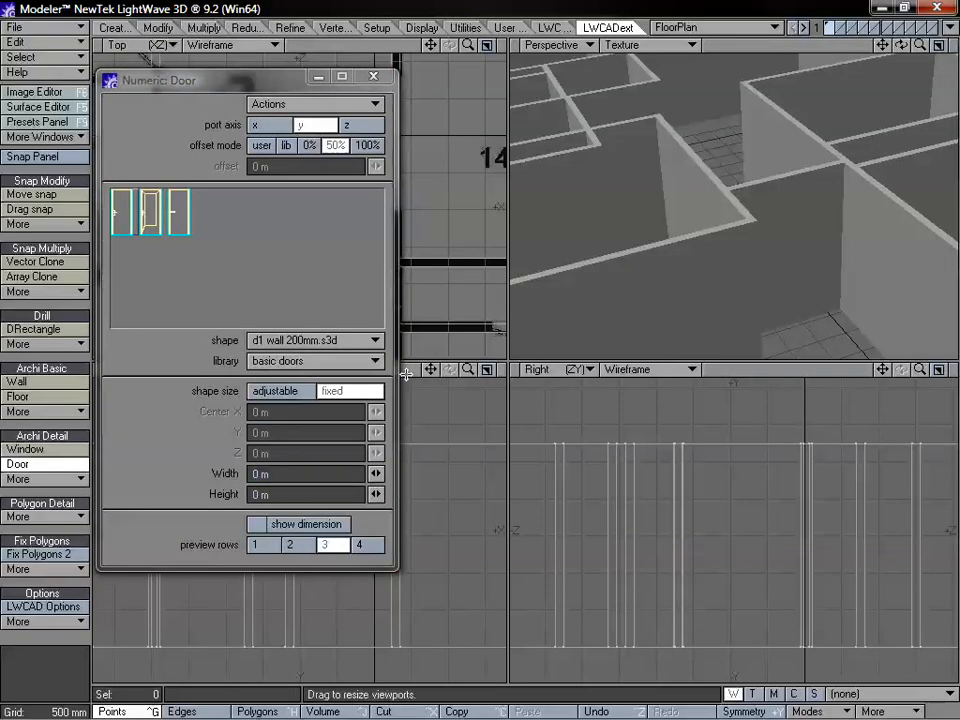
{"action": "left_click_drag", "start_coordinate": [241, 84], "coordinate": [231, 57]}
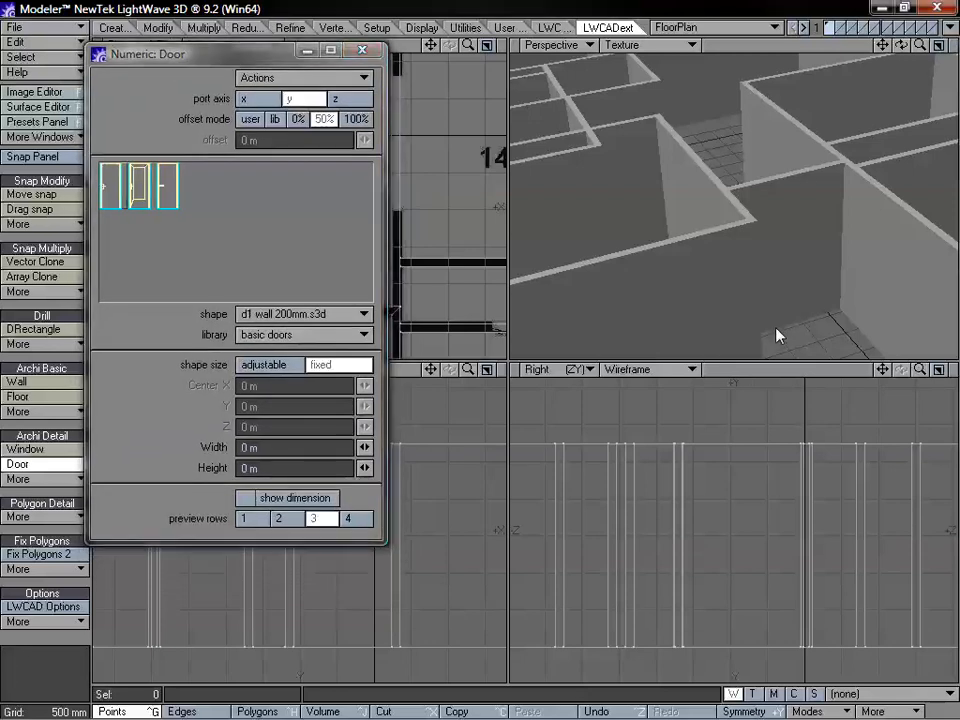
Place the 960 mm wide, 2.05 m high door in the entry wall, with its lower corner snapped to the wall's base.
{"action": "mouse_move", "coordinate": [778, 335]}
{"action": "left_mouse_down"}
{"action": "mouse_move", "coordinate": [795, 326]}
{"action": "mouse_move", "coordinate": [783, 332]}
{"action": "left_mouse_up"}
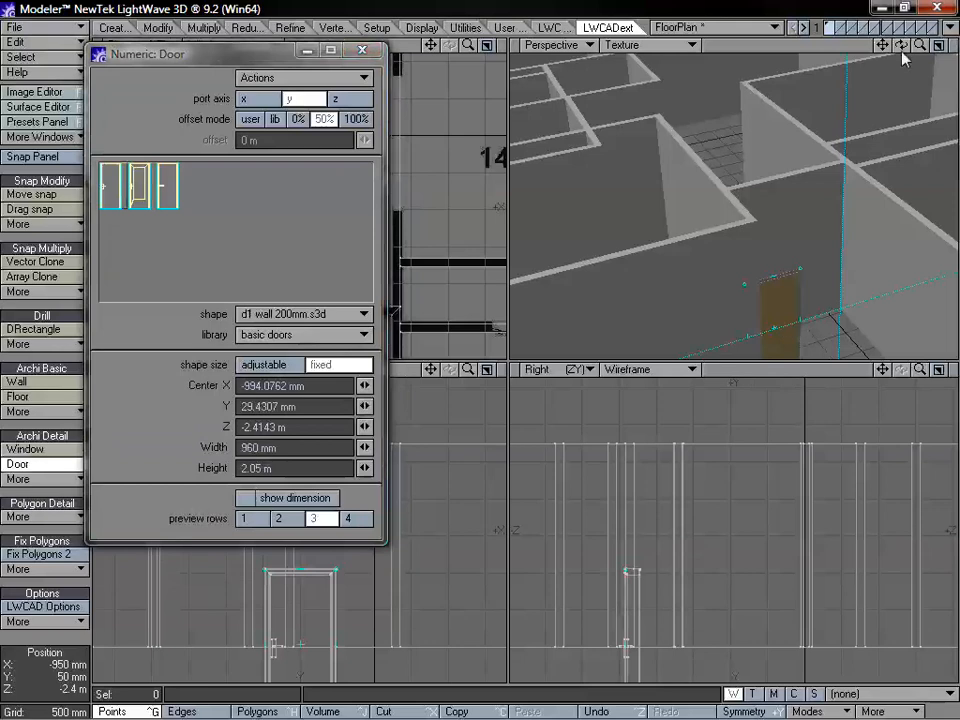
{"action": "mouse_move", "coordinate": [902, 56]}
{"action": "left_mouse_down"}
{"action": "mouse_move", "coordinate": [902, 135]}
{"action": "mouse_move", "coordinate": [902, 60]}
{"action": "left_mouse_up"}
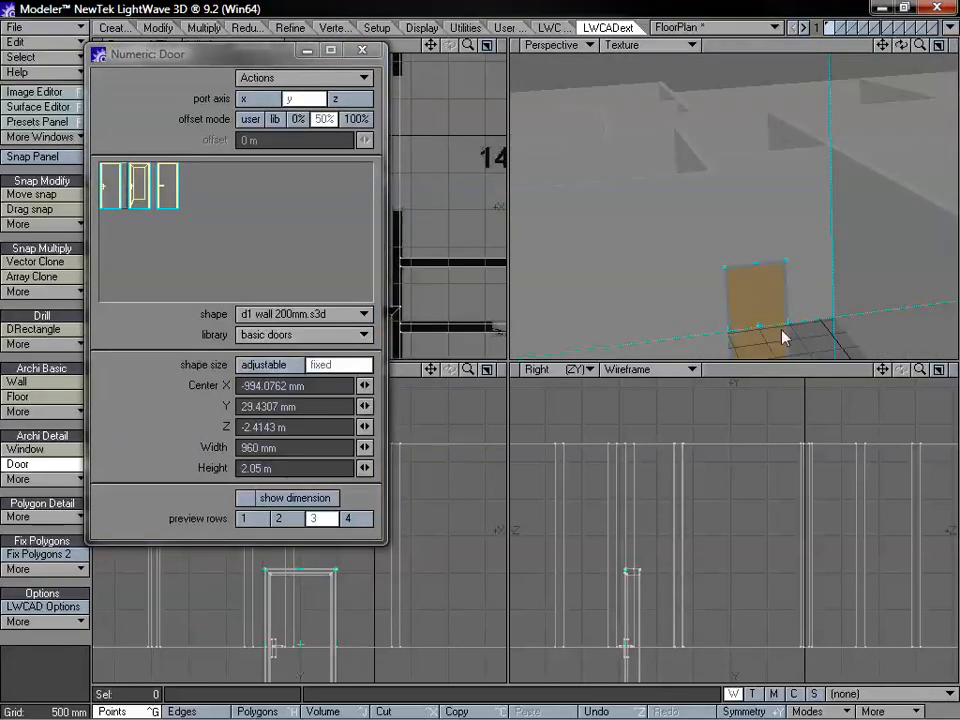
{"action": "left_click_drag", "start_coordinate": [760, 333], "coordinate": [776, 249]}
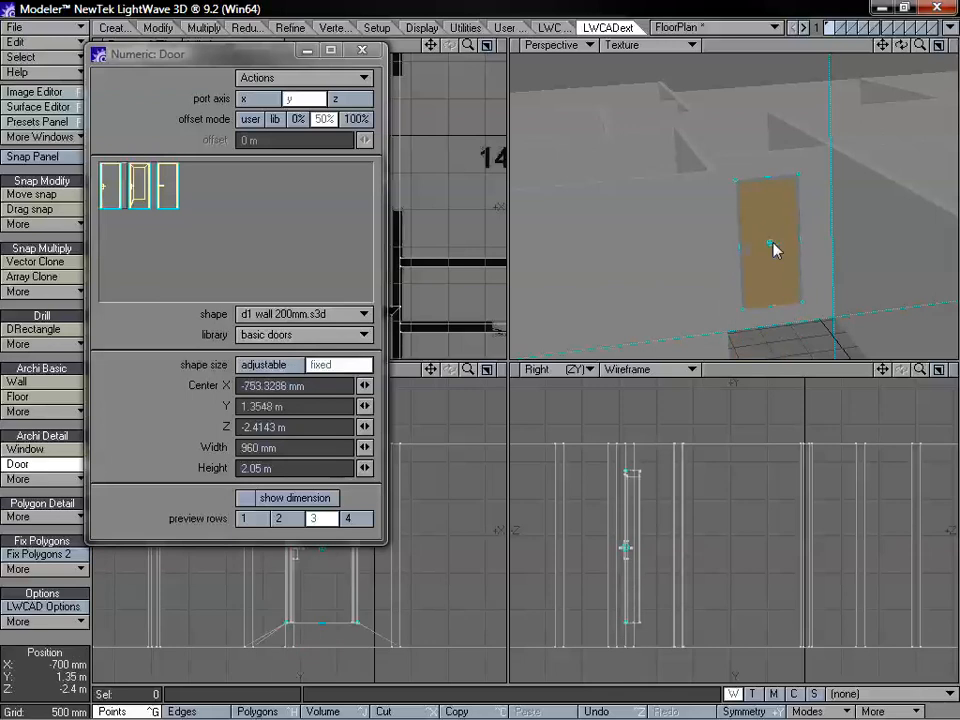
{"action": "left_click_drag", "start_coordinate": [746, 320], "coordinate": [746, 330]}
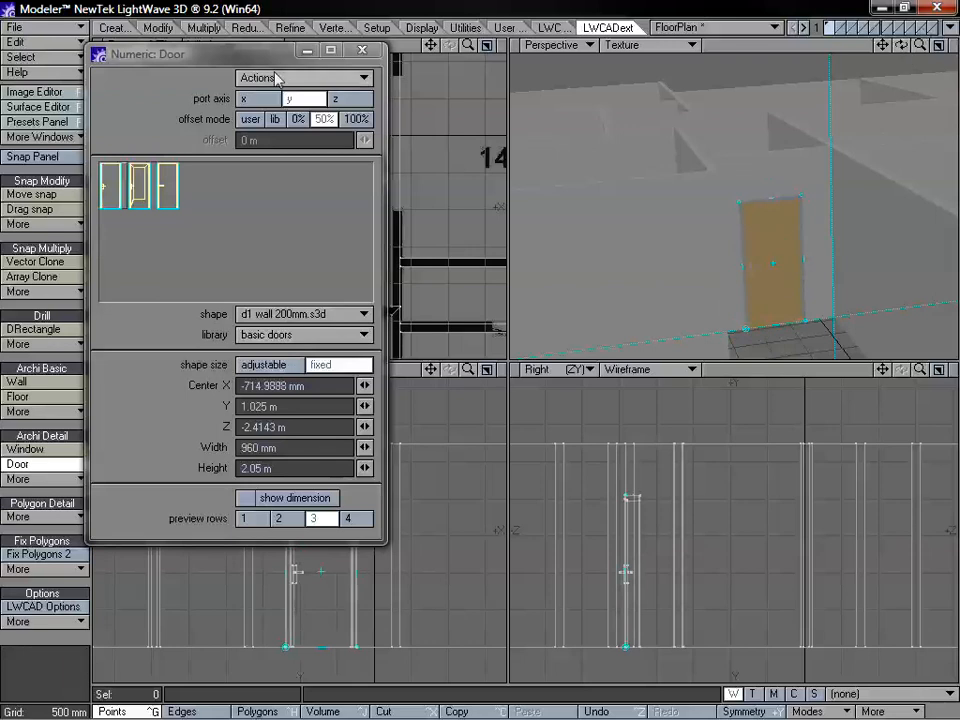
Shift the entry door along its wall to line up with the plan's door opening, with its centre X at -670 mm.
{"action": "left_click_drag", "start_coordinate": [243, 57], "coordinate": [580, 81]}
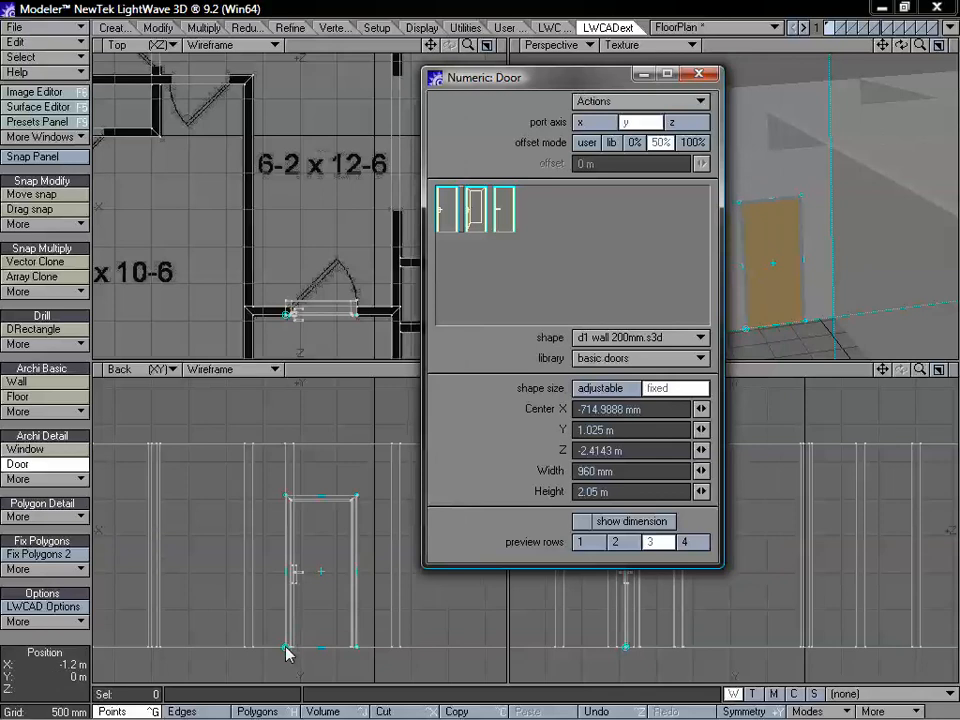
{"action": "left_click_drag", "start_coordinate": [287, 648], "coordinate": [288, 653]}
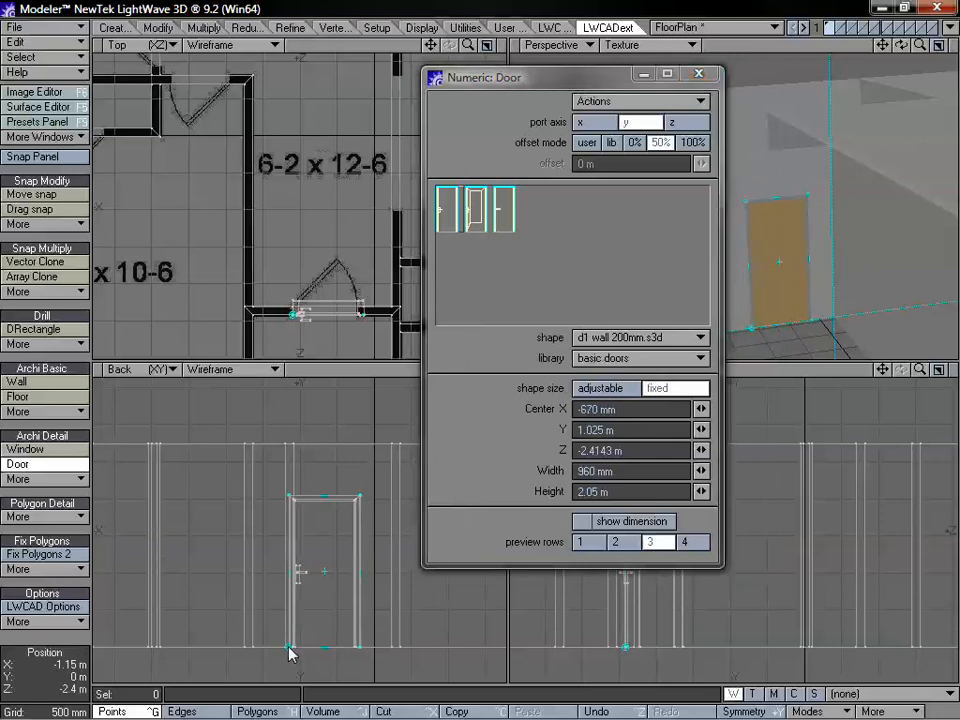
{"action": "left_click_drag", "start_coordinate": [558, 79], "coordinate": [521, 85]}
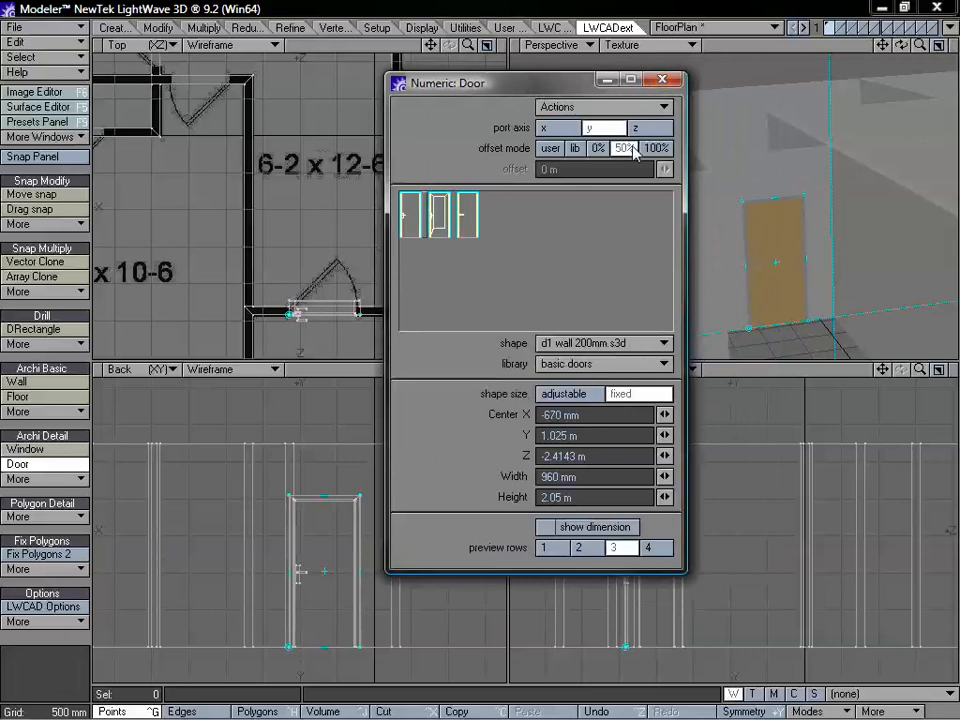
{"action": "mouse_move", "coordinate": [544, 86]}
{"action": "left_mouse_down"}
{"action": "mouse_move", "coordinate": [529, 65]}
{"action": "mouse_move", "coordinate": [541, 68]}
{"action": "left_mouse_up"}
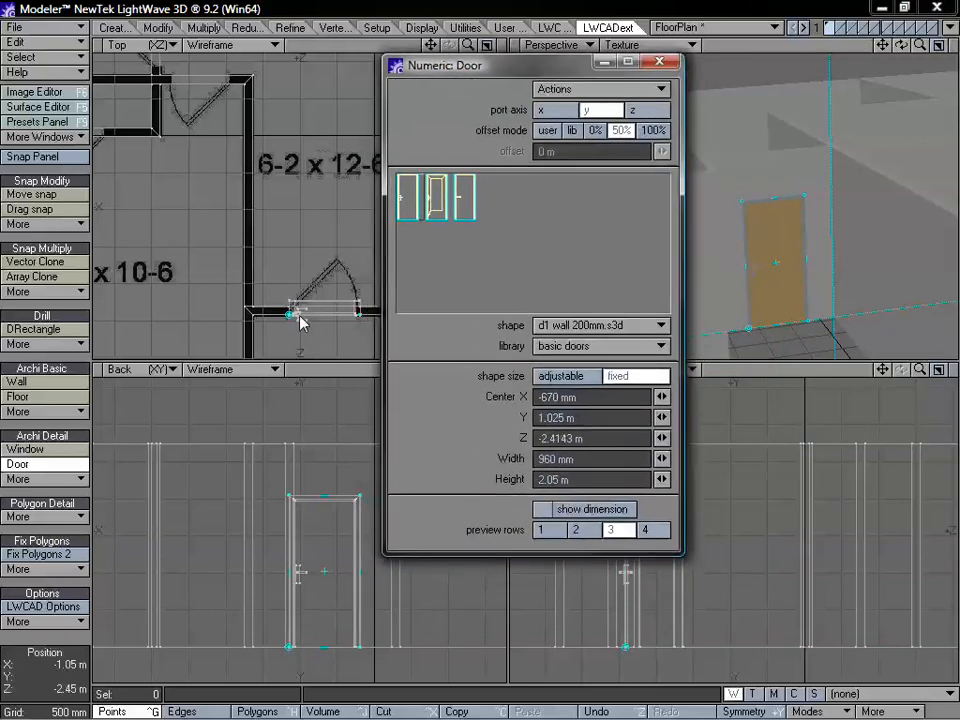
{"action": "left_click_drag", "start_coordinate": [530, 68], "coordinate": [287, 76]}
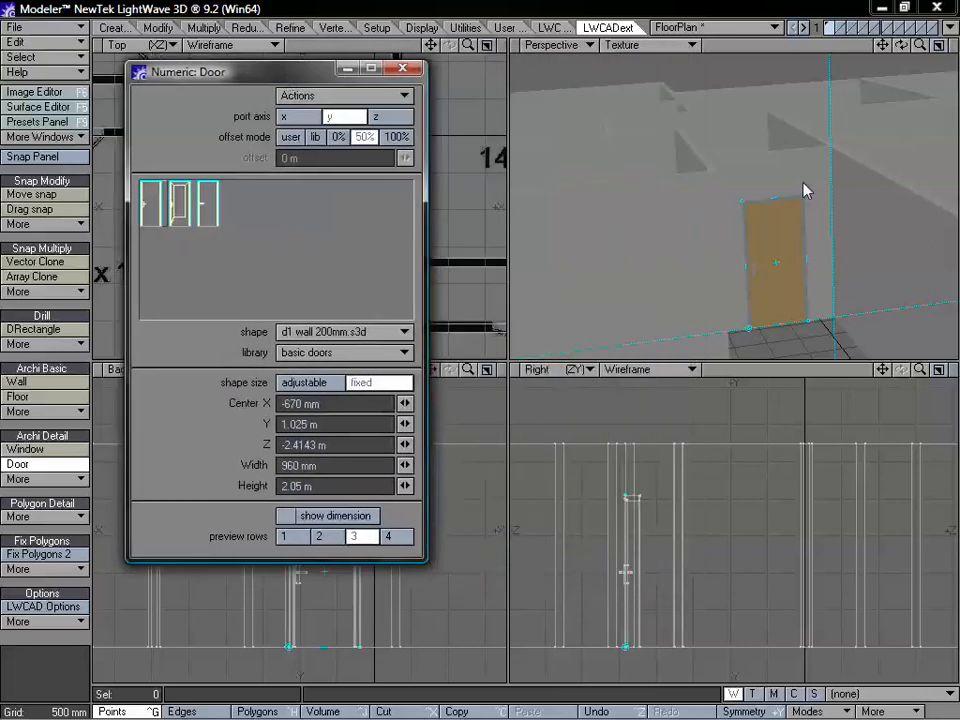
Examine the entry door's fit in its wall from several raised angles in the perspective view, including the neighbouring closet wall.
{"action": "left_click_drag", "start_coordinate": [806, 191], "coordinate": [776, 206], "text": "alt"}
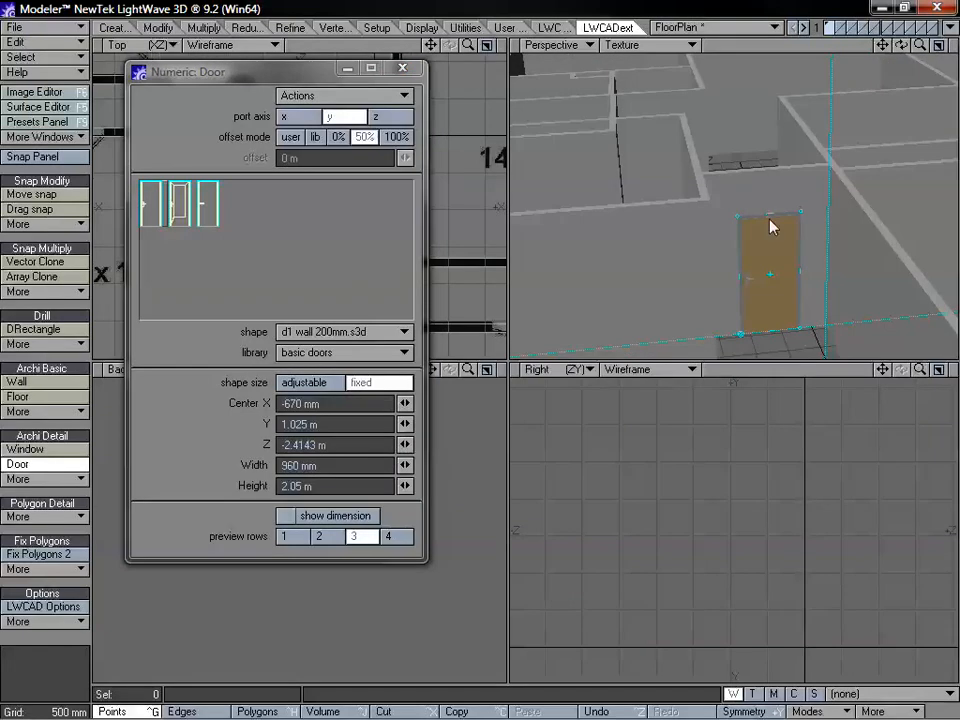
{"action": "mouse_move", "coordinate": [774, 225]}
{"action": "left_mouse_down", "text": "alt"}
{"action": "mouse_move", "coordinate": [769, 214]}
{"action": "mouse_move", "coordinate": [776, 225]}
{"action": "left_mouse_up", "text": "alt"}
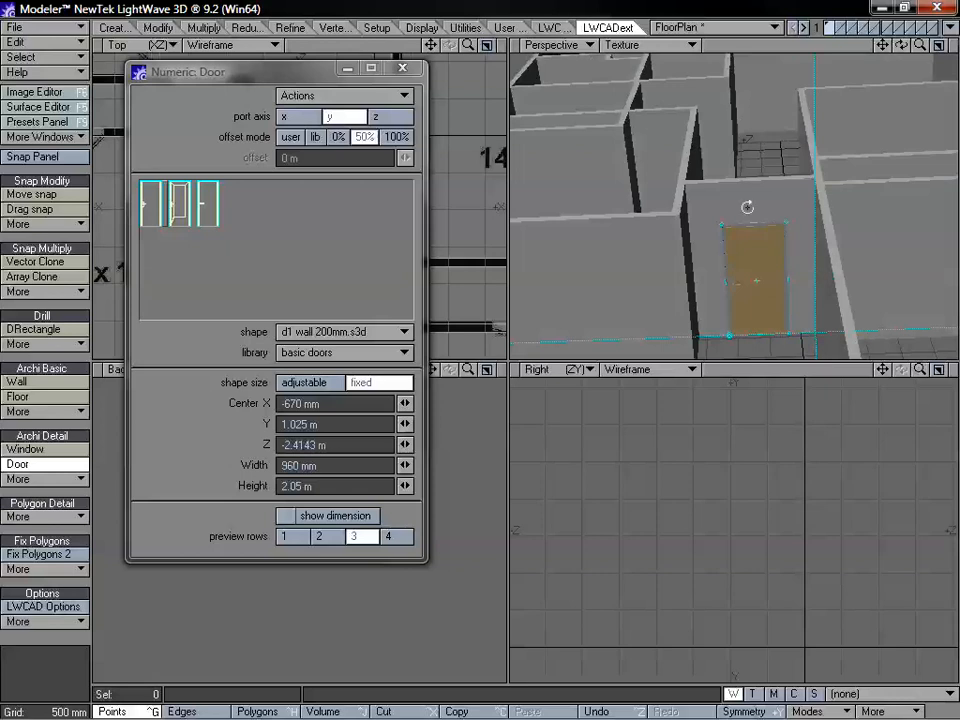
{"action": "left_click_drag", "start_coordinate": [748, 208], "coordinate": [771, 216], "text": "alt"}
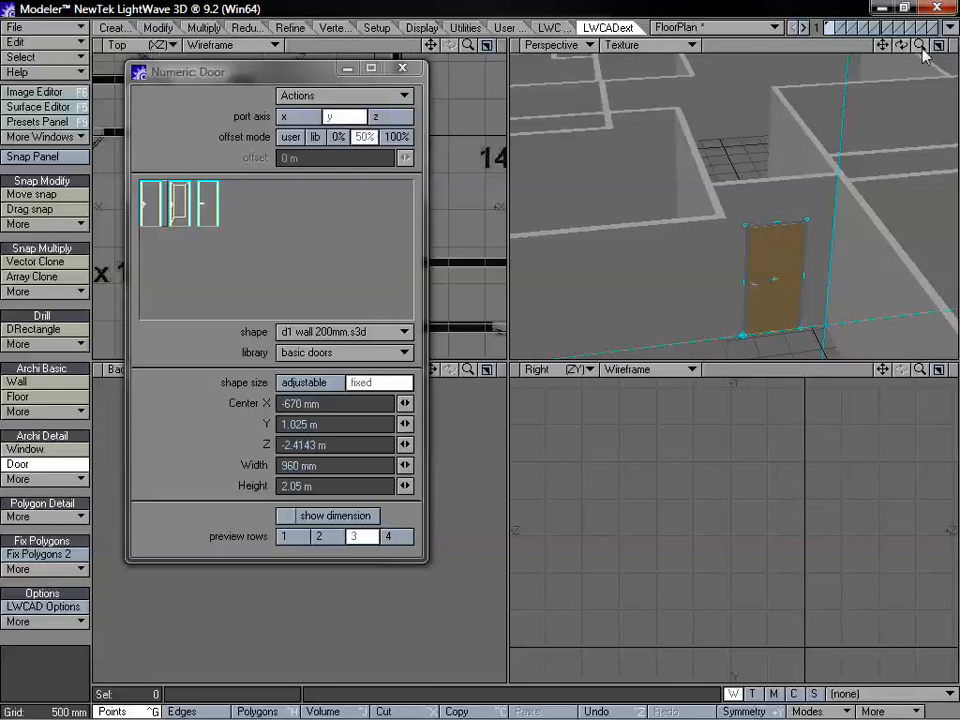
{"action": "key", "text": "a"}
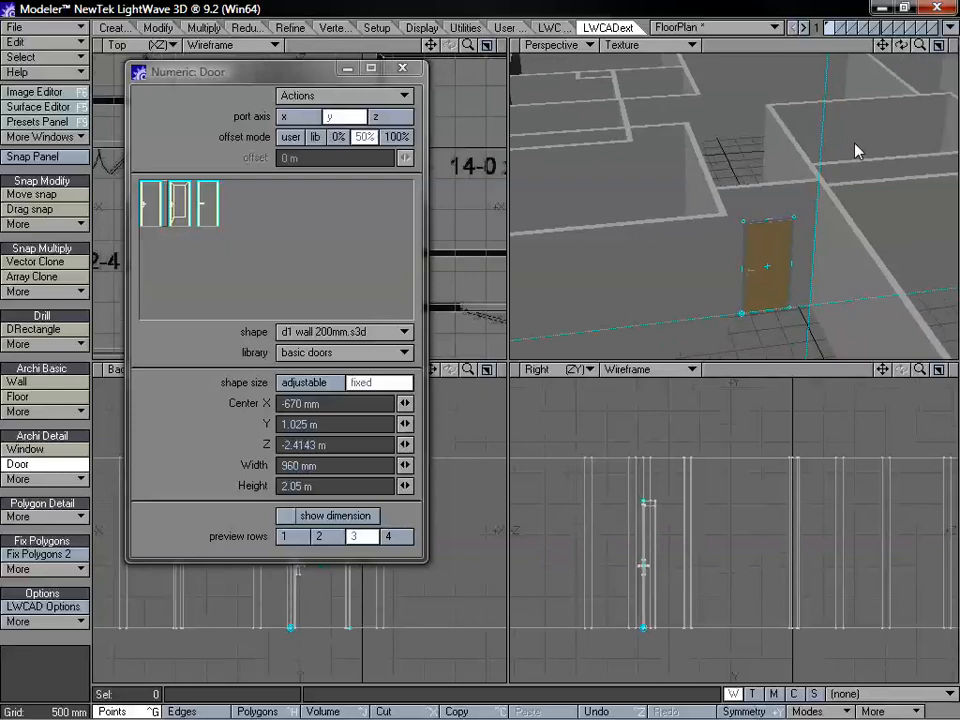
{"action": "left_click_drag", "start_coordinate": [855, 150], "coordinate": [840, 193], "text": "alt"}
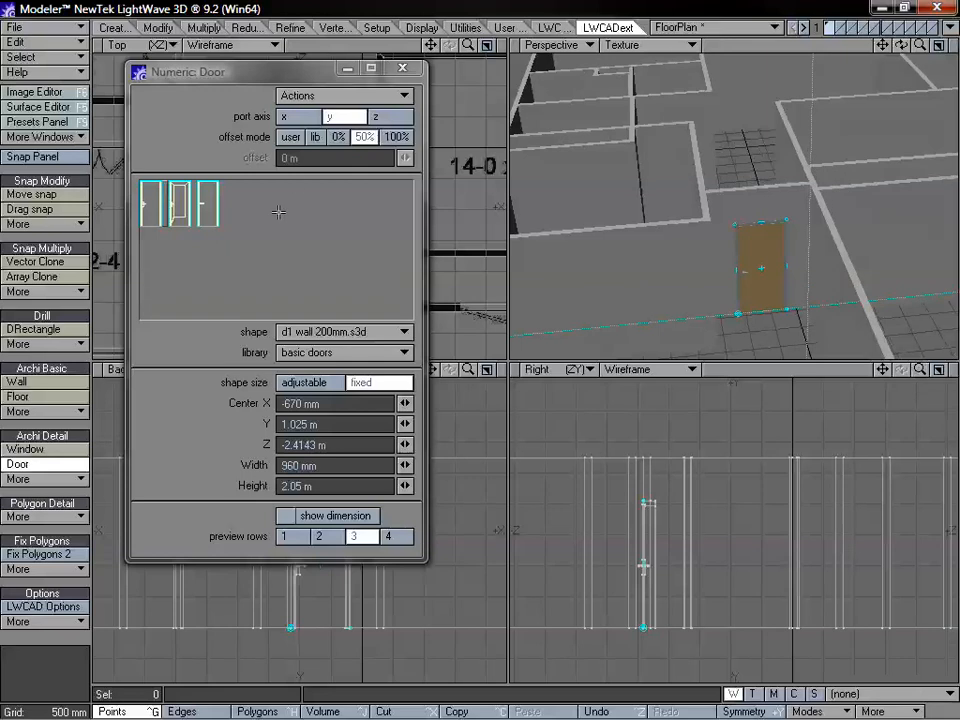
{"action": "left_click_drag", "start_coordinate": [855, 254], "coordinate": [832, 212], "text": "alt"}
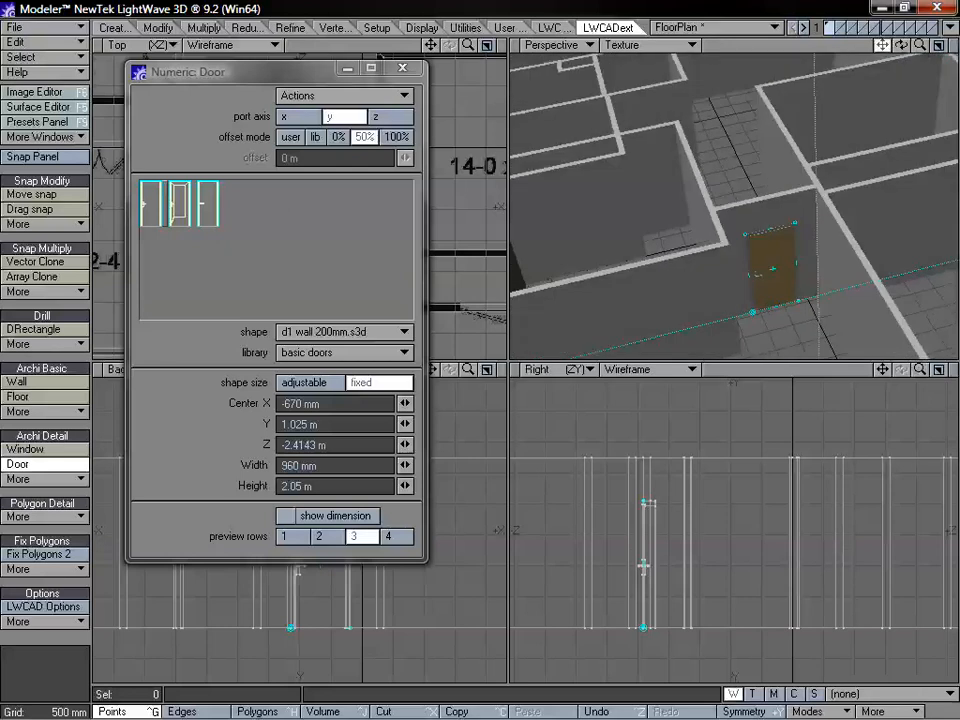
{"action": "left_click_drag", "start_coordinate": [882, 48], "coordinate": [882, 50]}
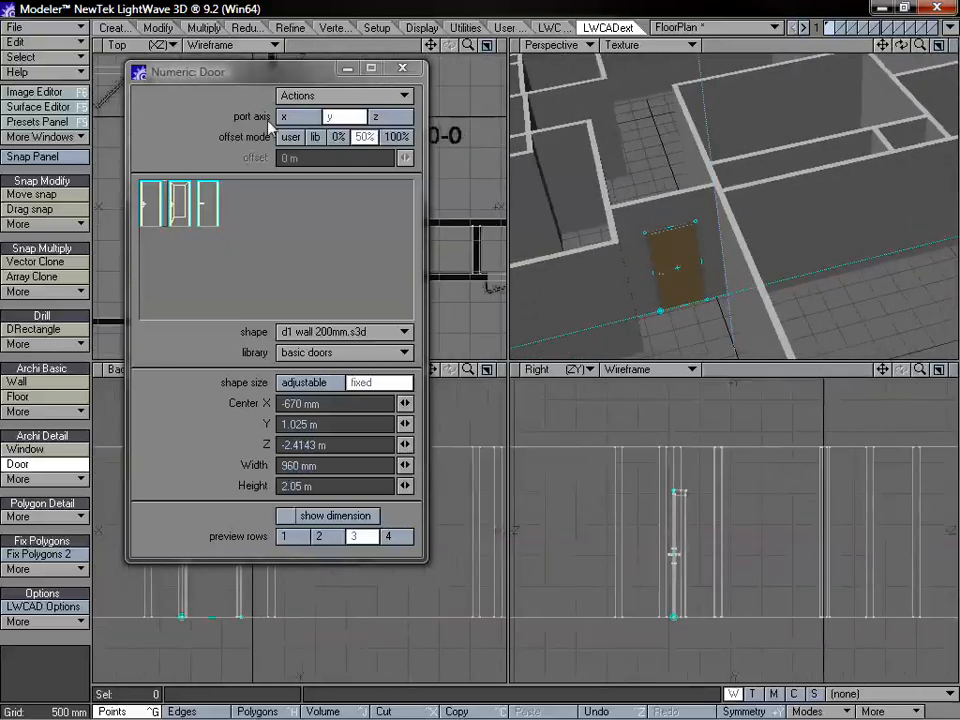
{"action": "left_click_drag", "start_coordinate": [298, 70], "coordinate": [178, 44]}
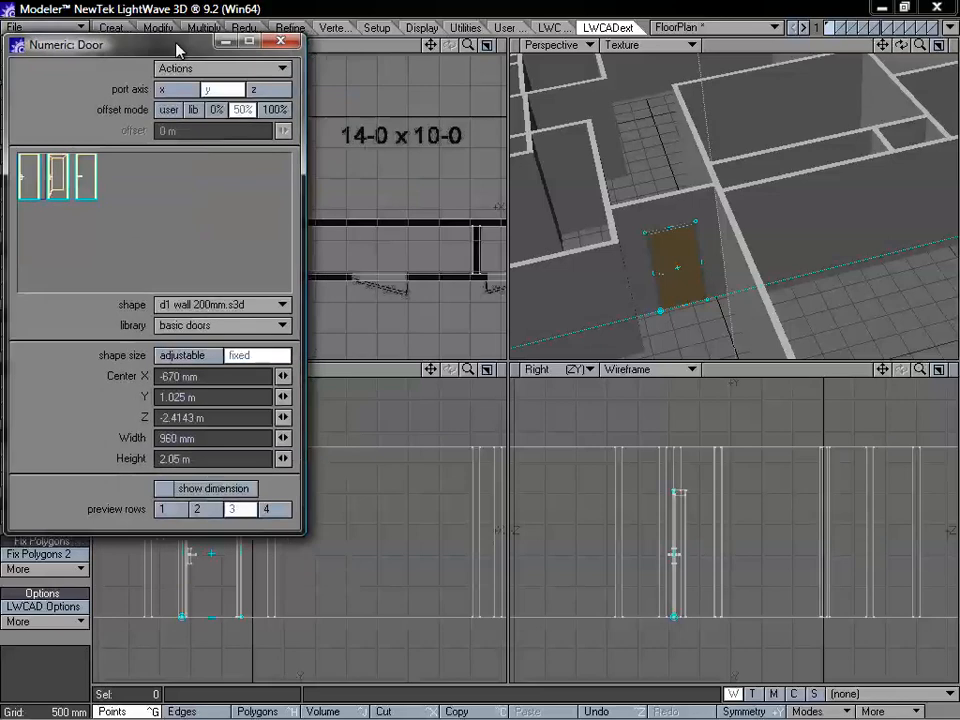
Finish the entry door and place another 960 mm wide door at the base of the outer wall below the 14-0 x 10-0 room.
{"action": "right_click", "coordinate": [829, 243]}
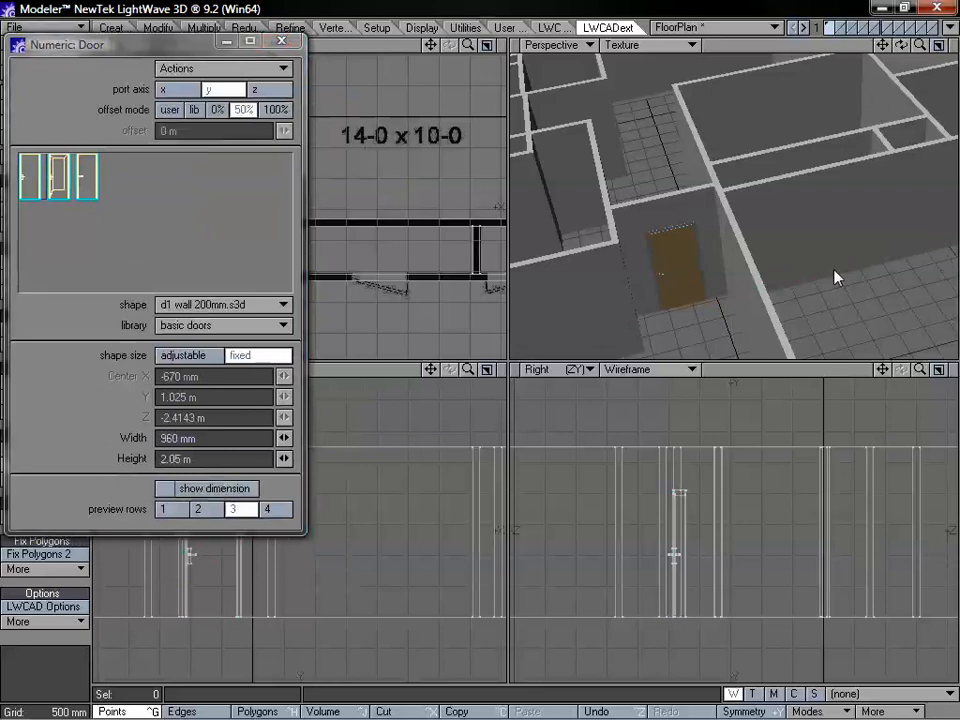
{"action": "left_click", "coordinate": [835, 280]}
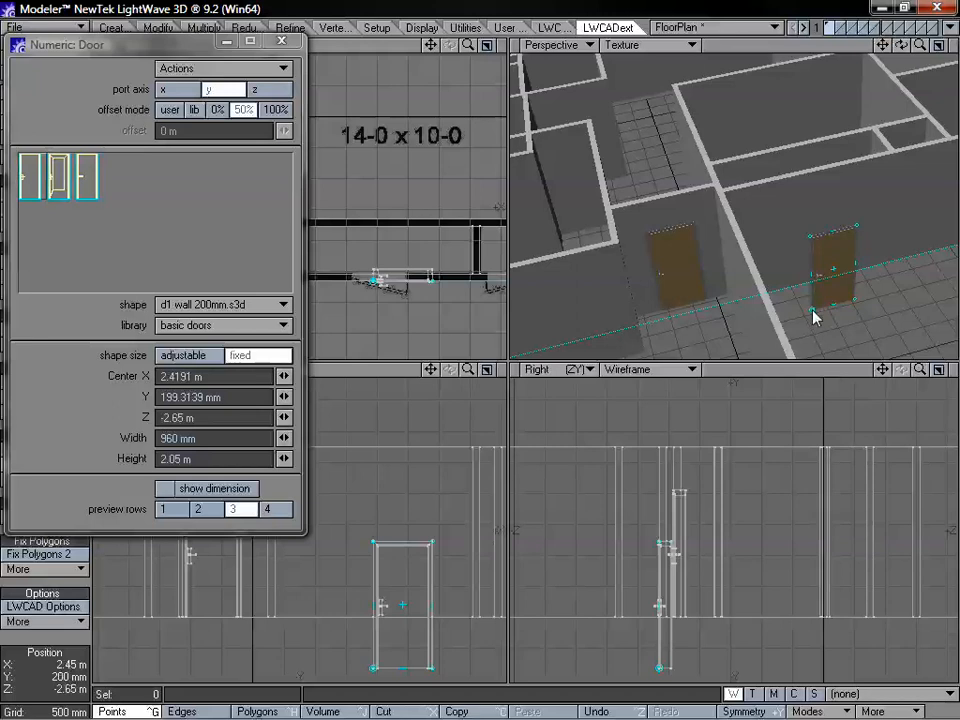
{"action": "left_click_drag", "start_coordinate": [813, 316], "coordinate": [889, 248]}
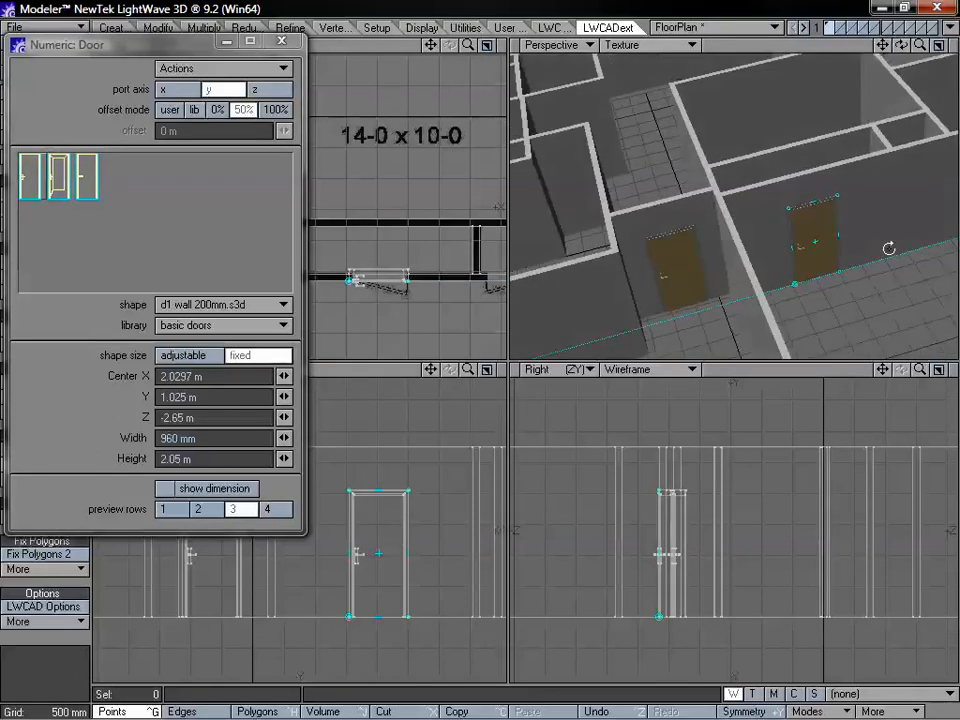
{"action": "left_click_drag", "start_coordinate": [688, 240], "coordinate": [810, 216], "text": "alt"}
{"action": "left_click_drag", "start_coordinate": [918, 46], "coordinate": [915, 48]}
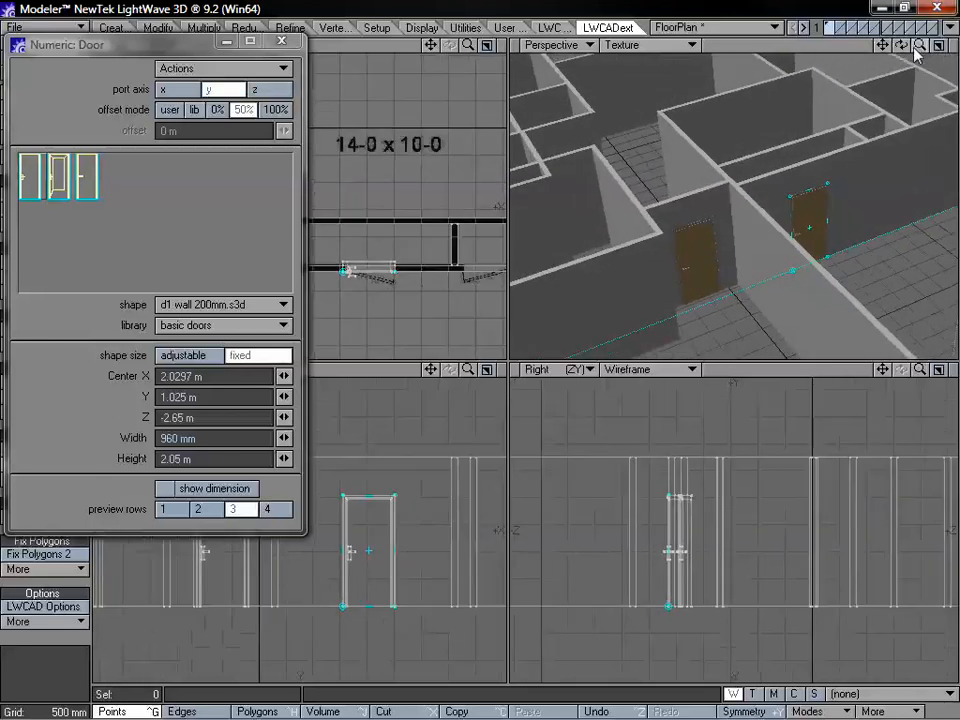